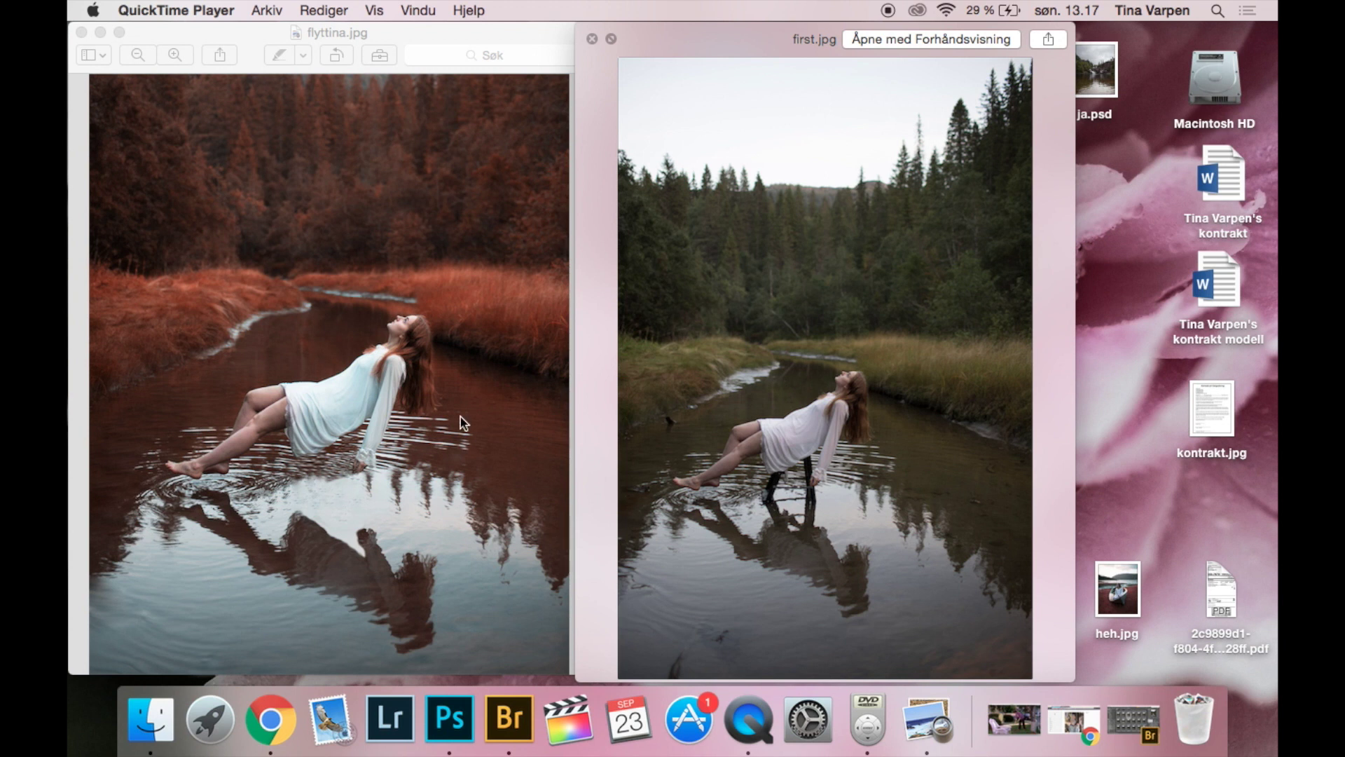
# Switch to Adobe Bridge and open the raw photo _MG_5524.CR2 in Camera Raw.
pyautogui.click(515, 729)
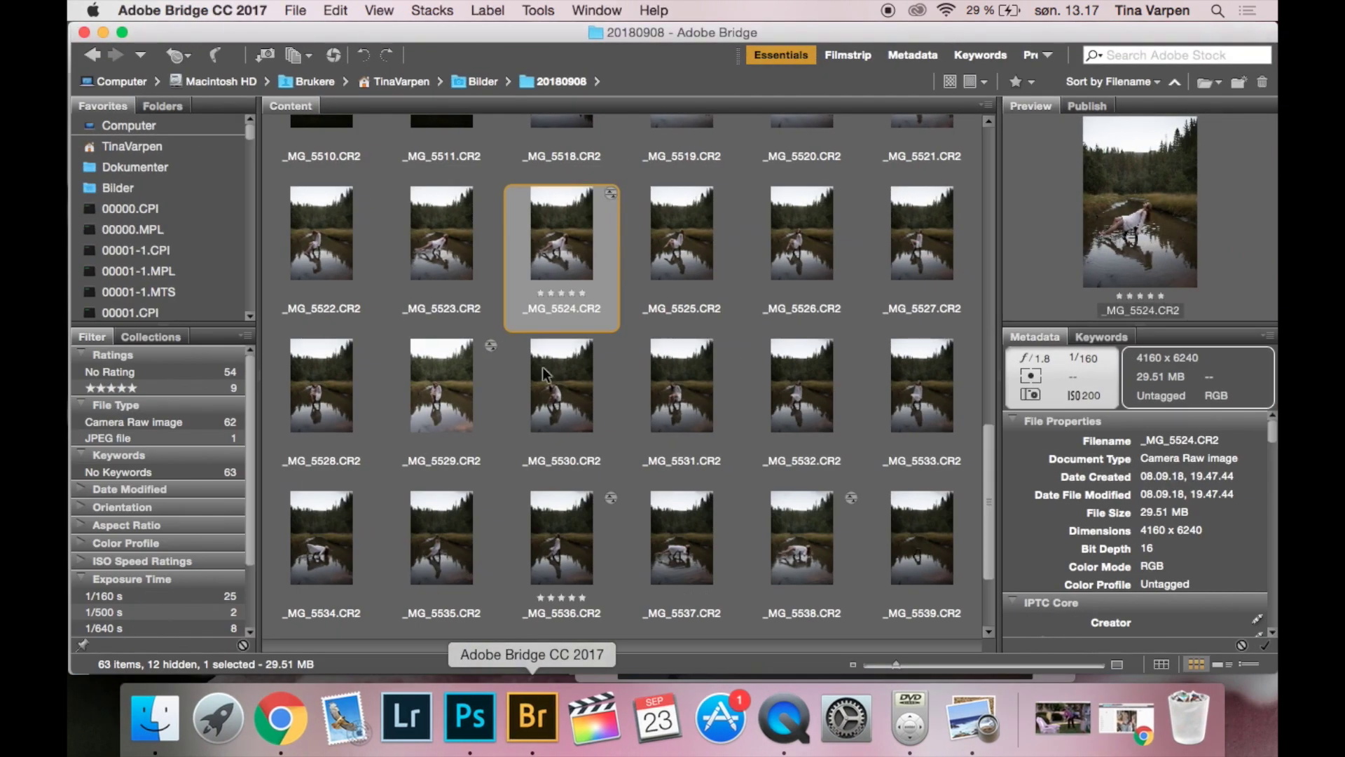
pyautogui.rightClick(573, 259)
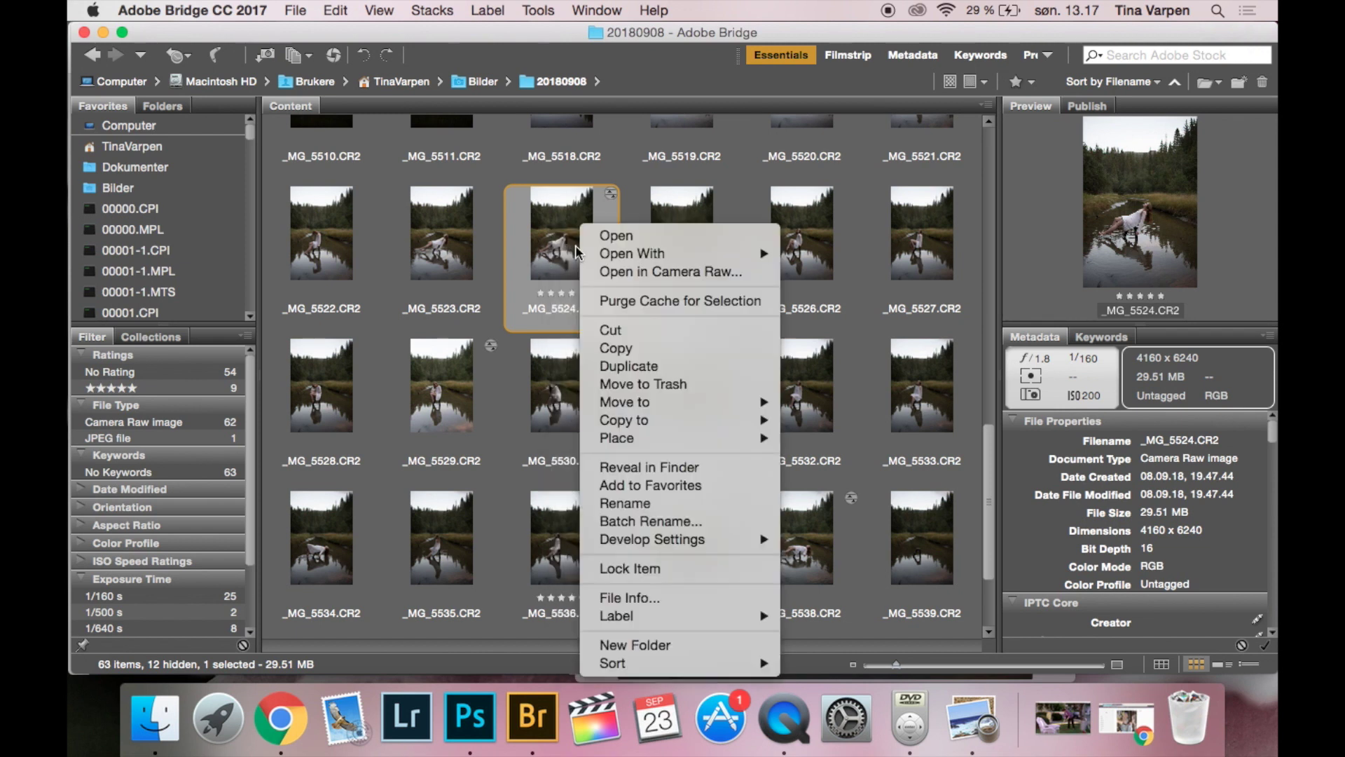
pyautogui.click(617, 276)
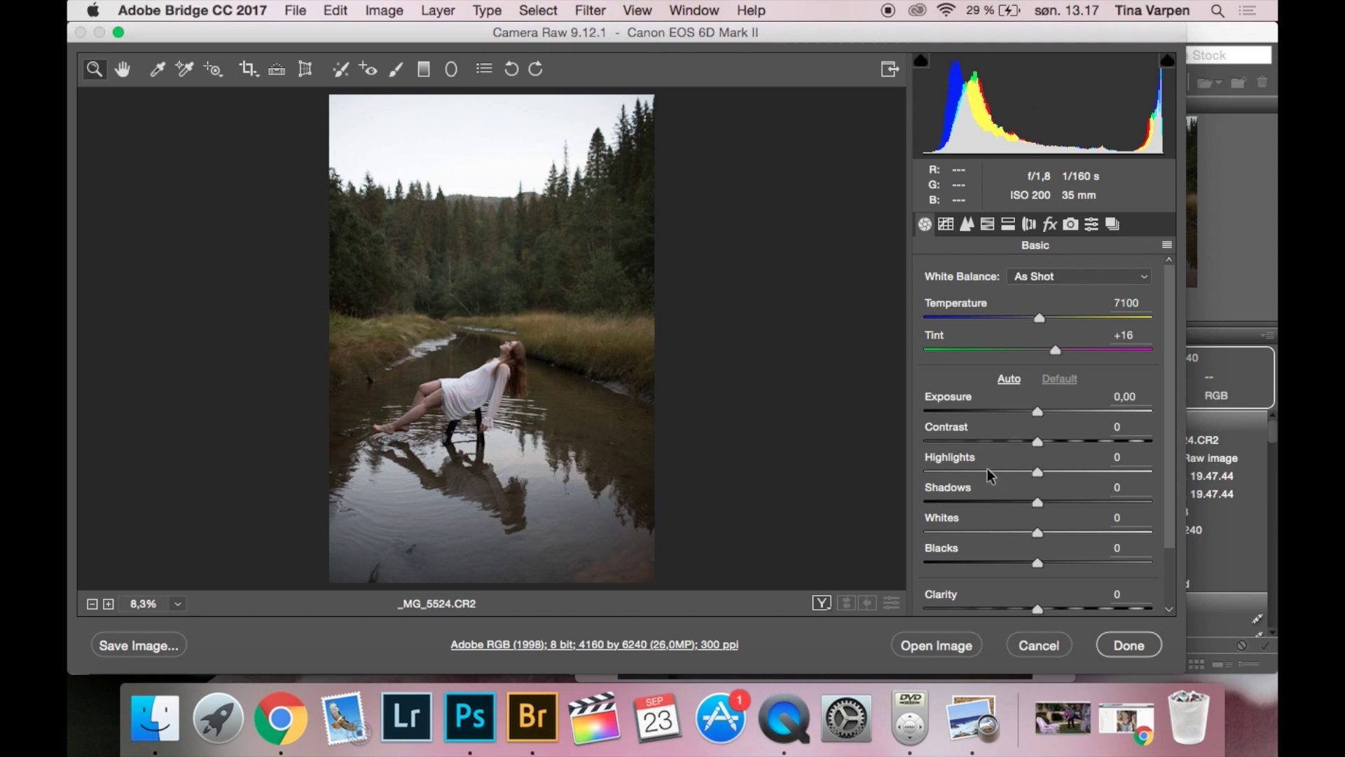
# Set the raw photo's Whites to -39 and Contrast to +15, and raise Clarity slightly.
pyautogui.click(994, 533)
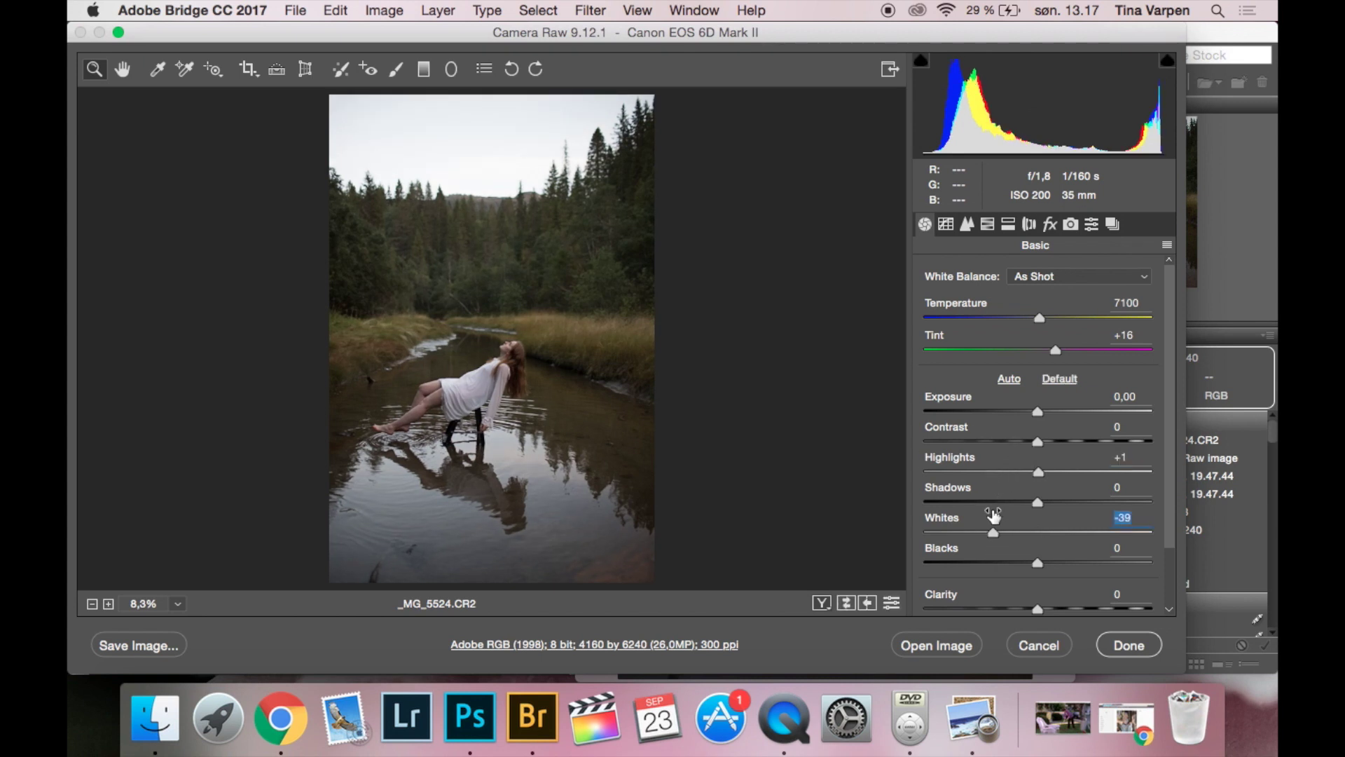
pyautogui.moveTo(1041, 441); pyautogui.dragTo(1059, 442)
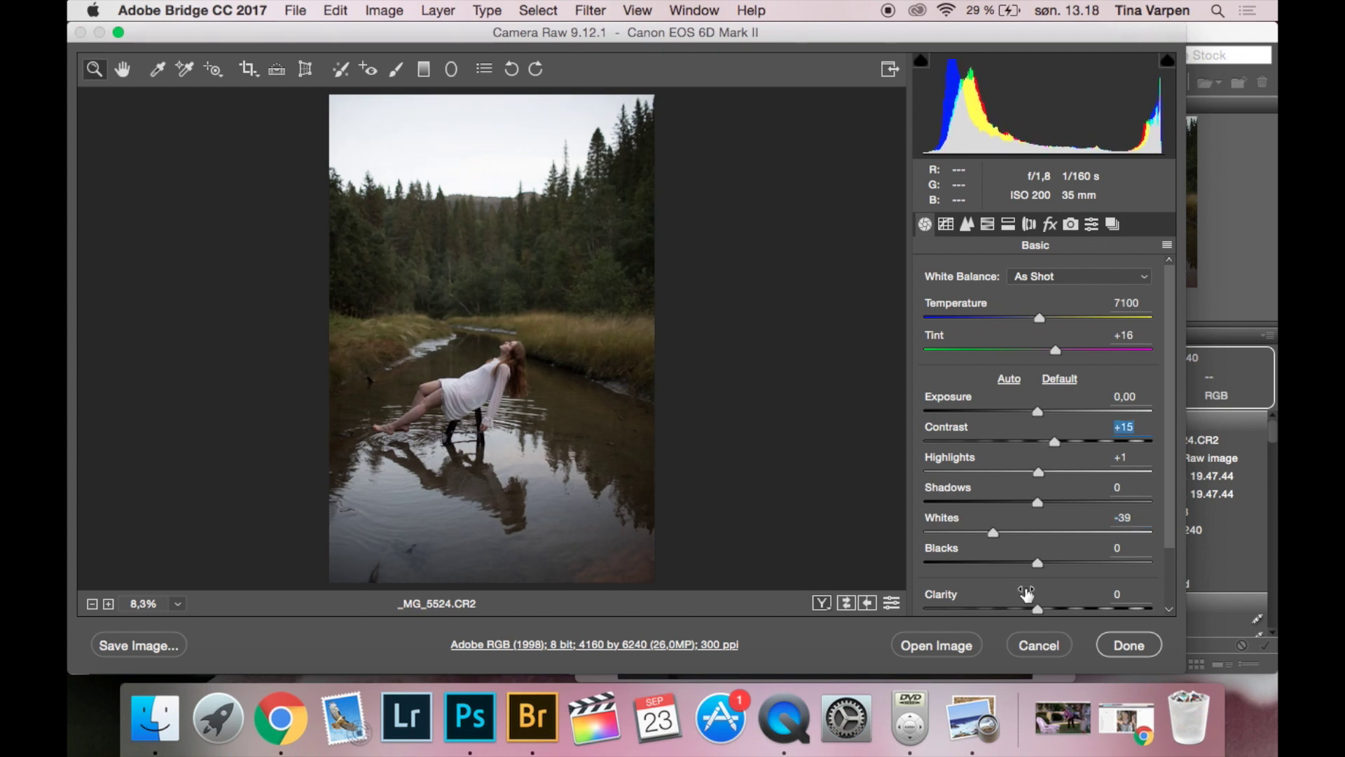
pyautogui.moveTo(1038, 610); pyautogui.dragTo(1043, 609)
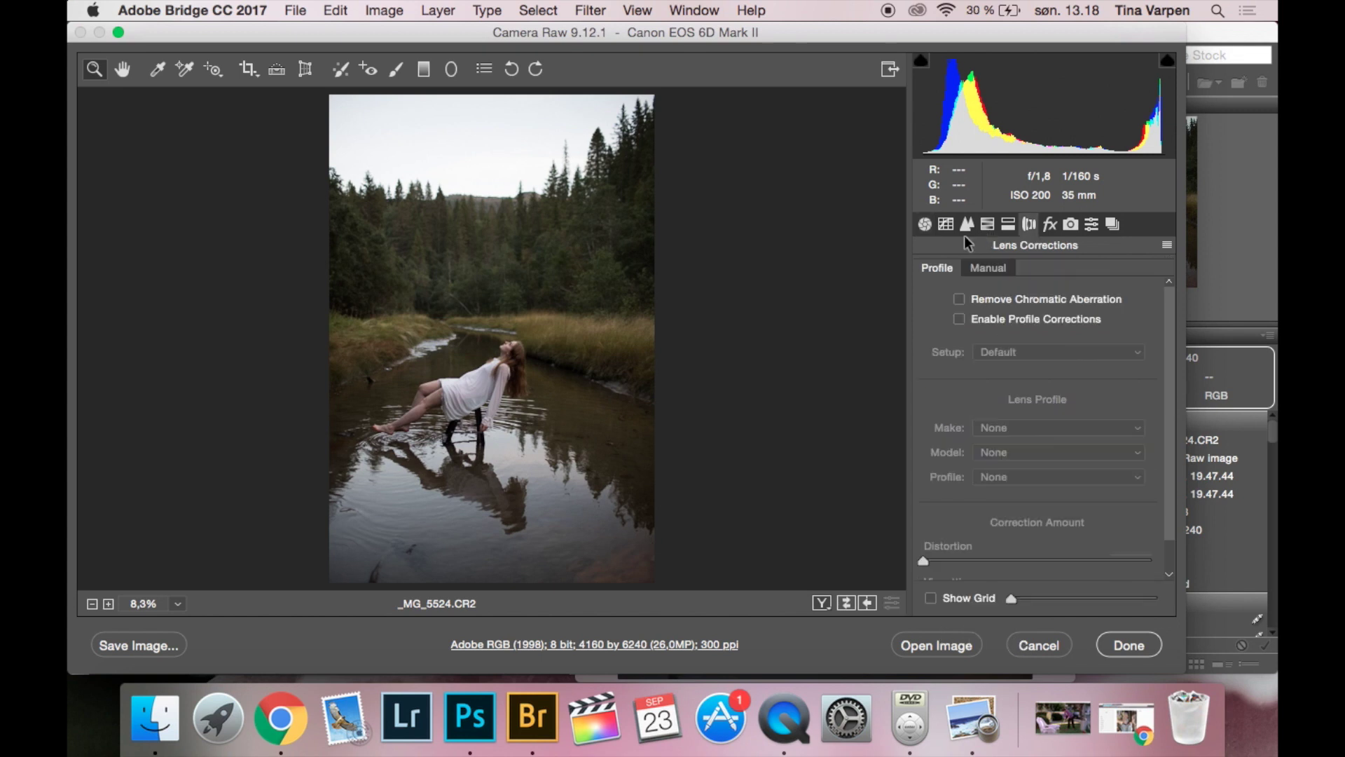
# Enable the lens profile corrections for the raw photo and open the image in Photoshop.
pyautogui.click(959, 319)
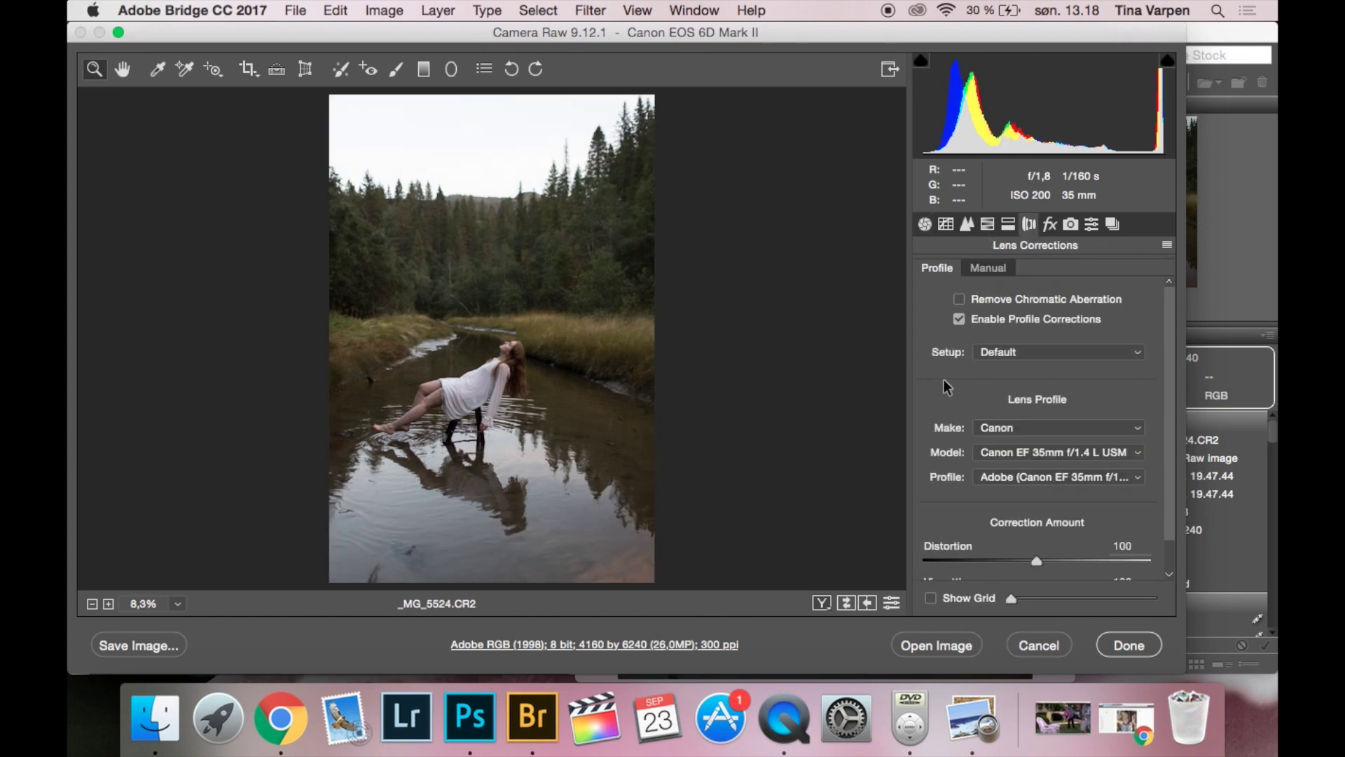
pyautogui.click(953, 643)
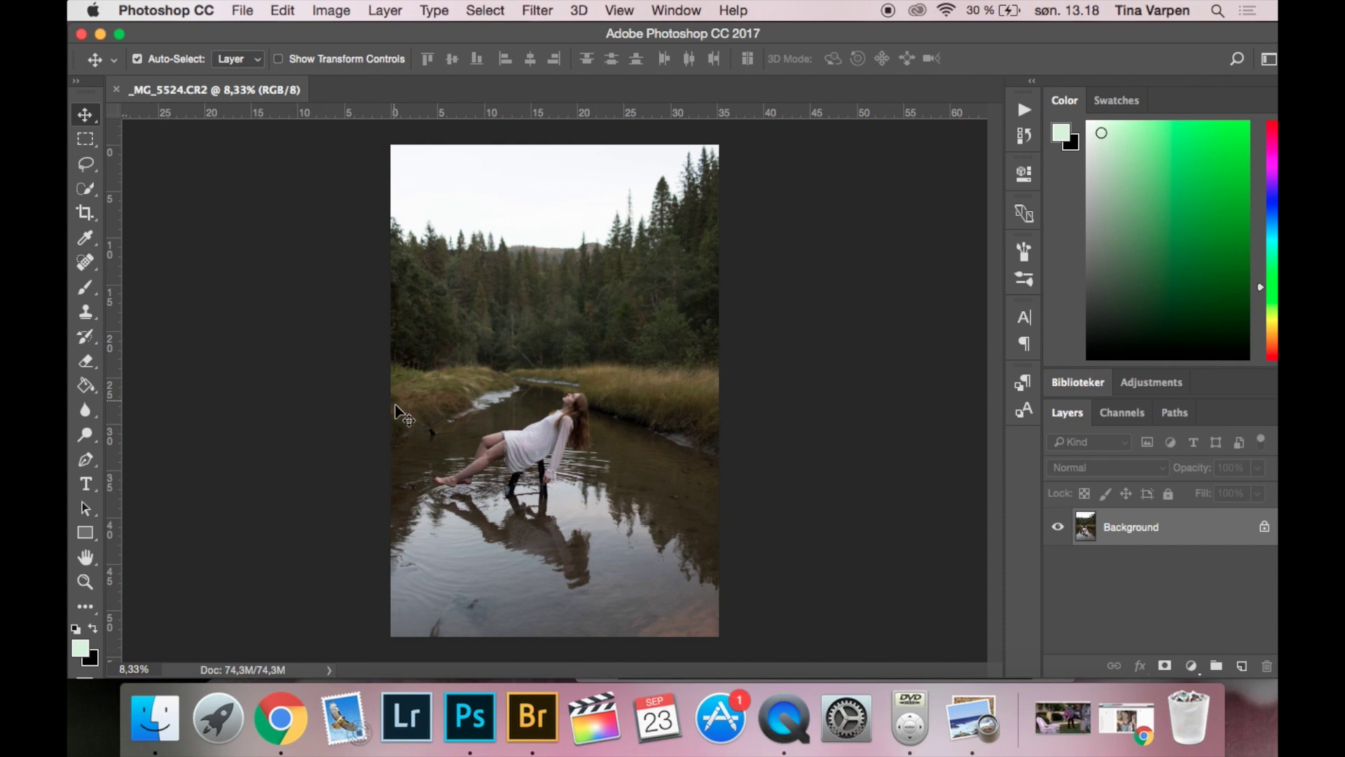
# Crop the photo at a 4:5 ratio around the woman and her reflection, cutting out the sky.
pyautogui.click(87, 213)
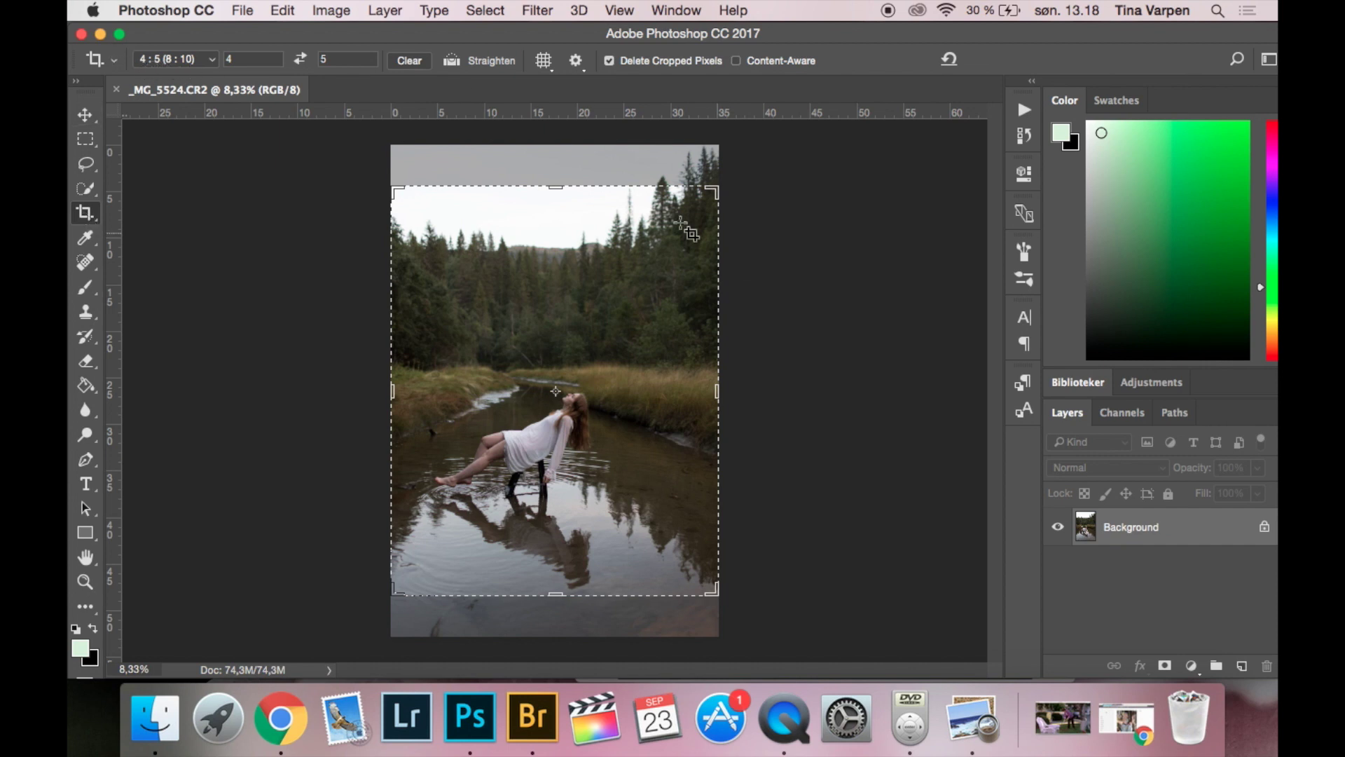
pyautogui.click(615, 406)
pyautogui.moveTo(601, 438); pyautogui.dragTo(597, 413)
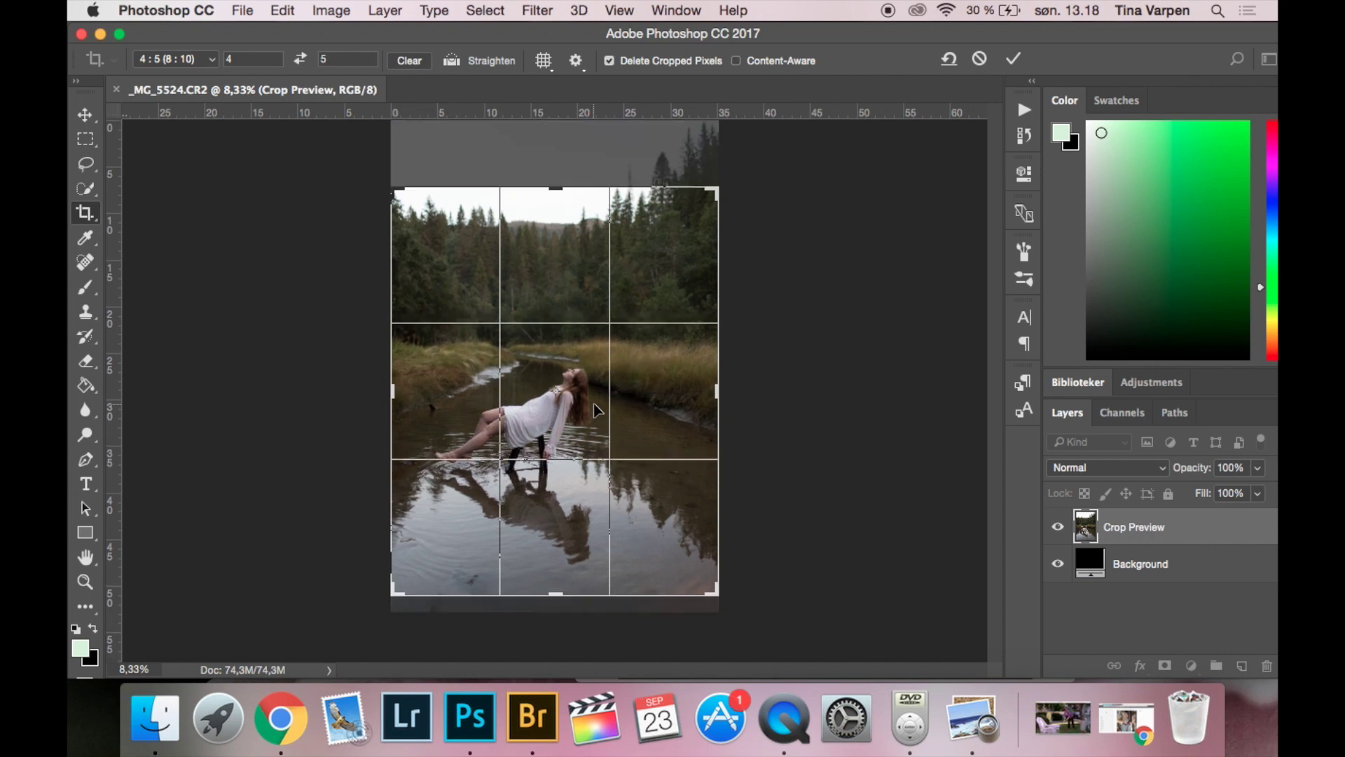
pyautogui.moveTo(714, 189); pyautogui.dragTo(692, 209)
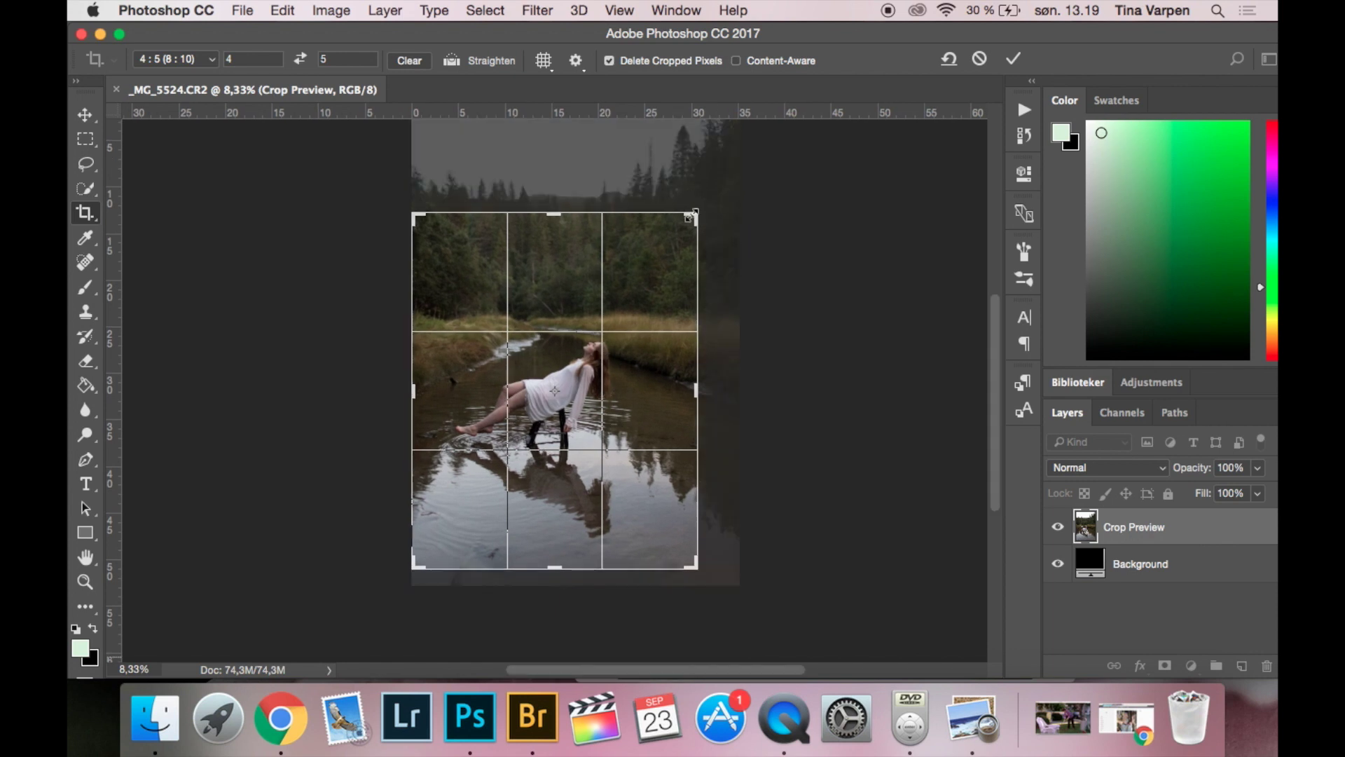
pyautogui.moveTo(692, 216); pyautogui.dragTo(686, 223)
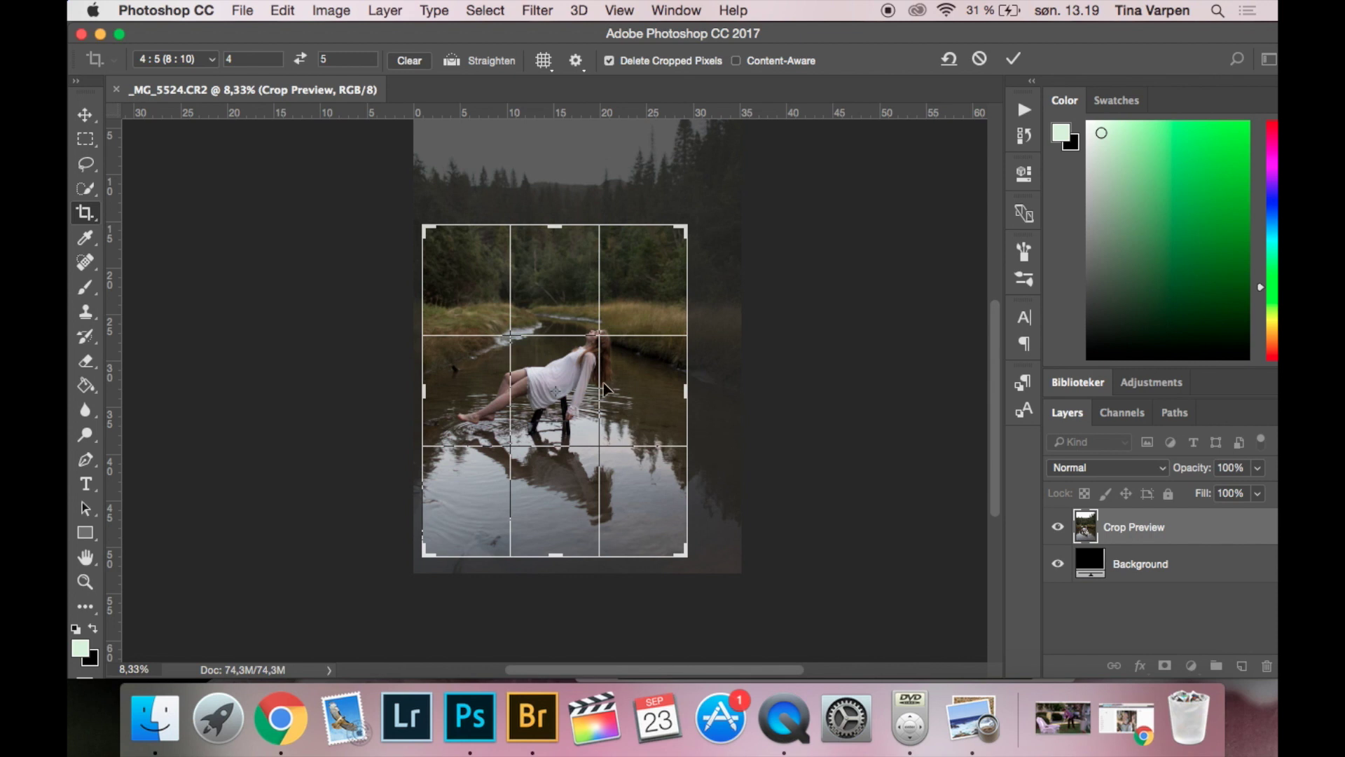
pyautogui.press('Return')
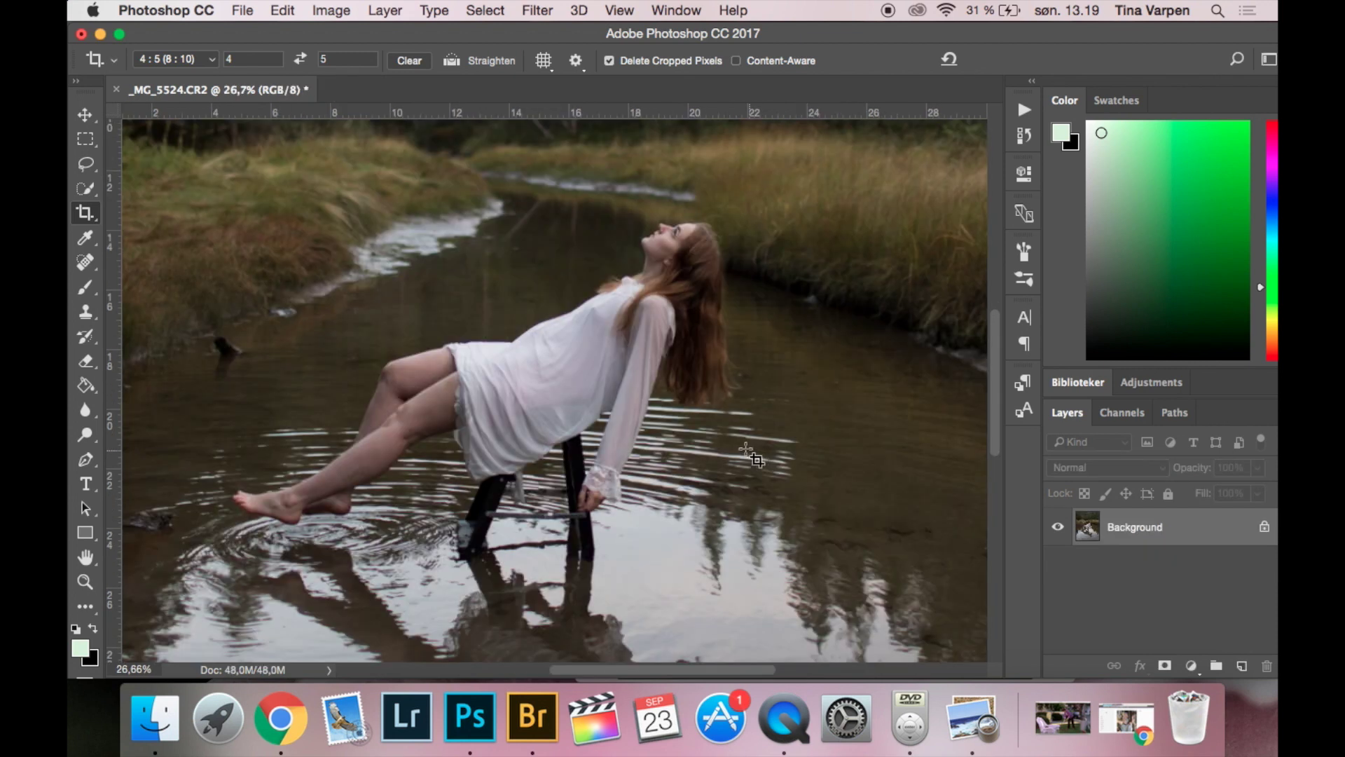
pyautogui.scroll(-5, 715, 352)
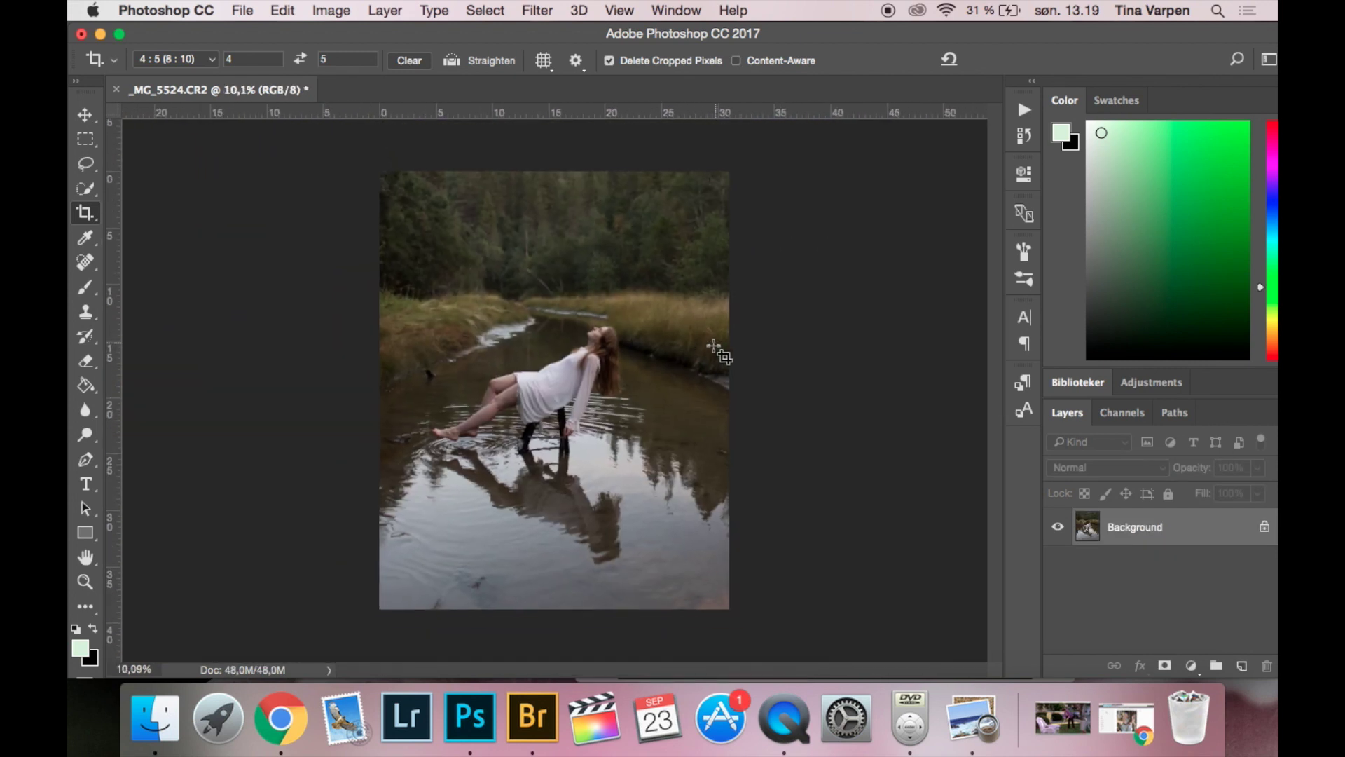
pyautogui.scroll(1, 714, 351)
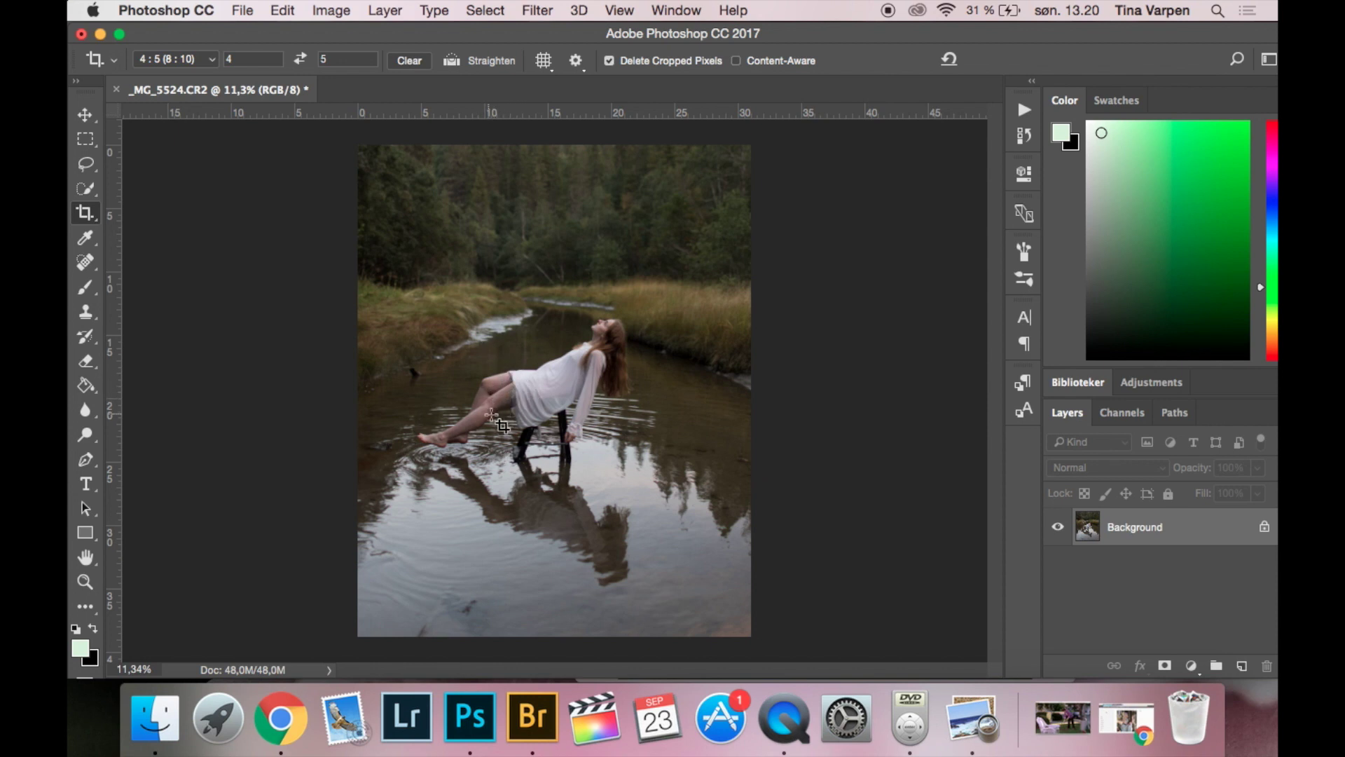
# Select the entire canvas and convert the image to Lab Color mode.
pyautogui.press('super+a')
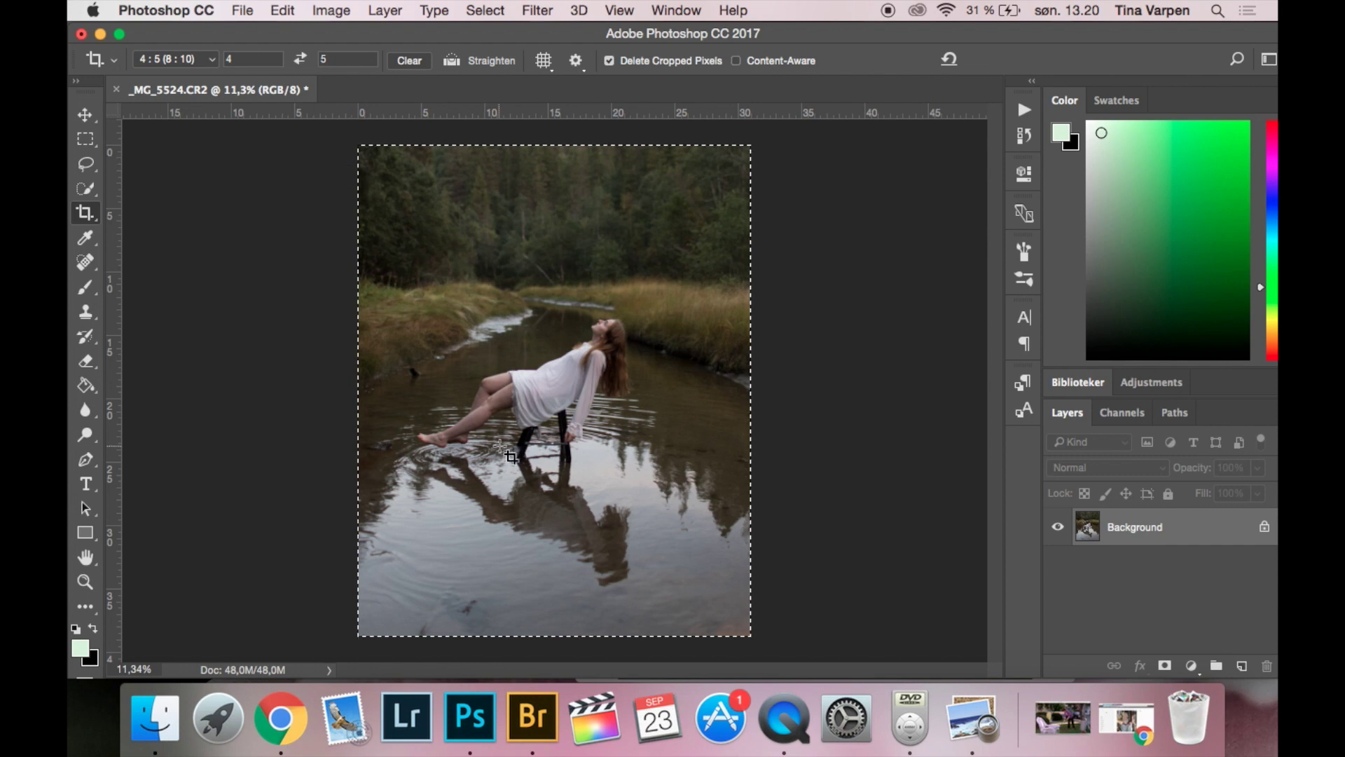
pyautogui.click(330, 9)
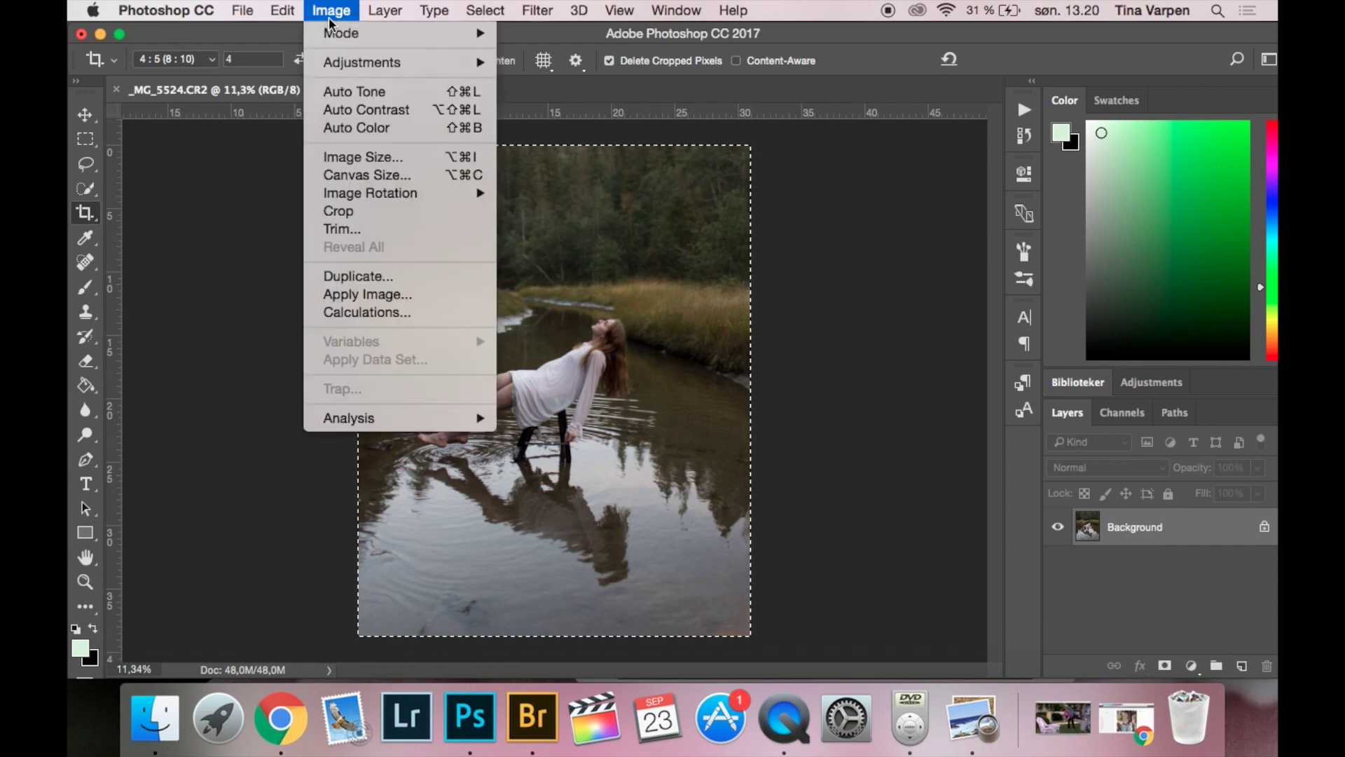
pyautogui.moveTo(333, 35)
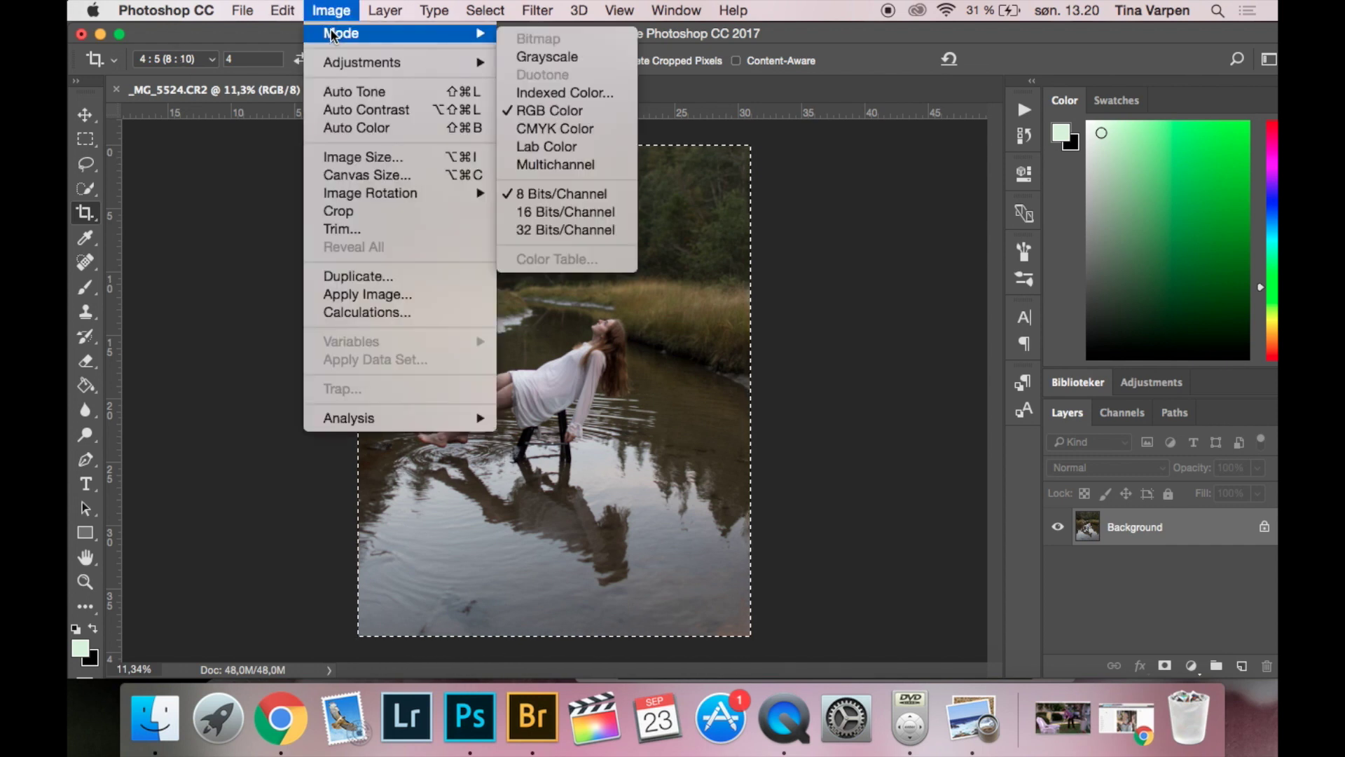
pyautogui.click(565, 146)
# Replace the a channel with a copy of the b channel and return to the Lab composite.
pyautogui.click(1122, 413)
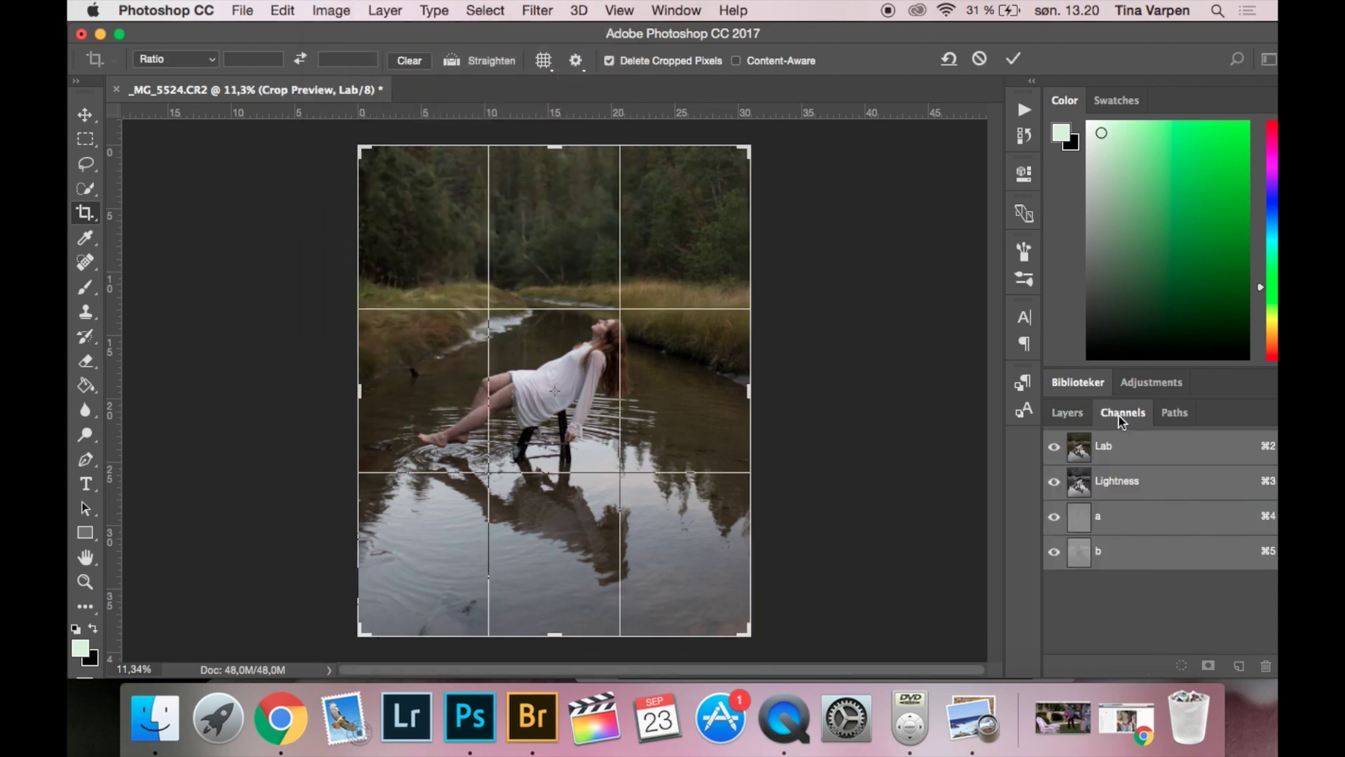
pyautogui.click(1102, 553)
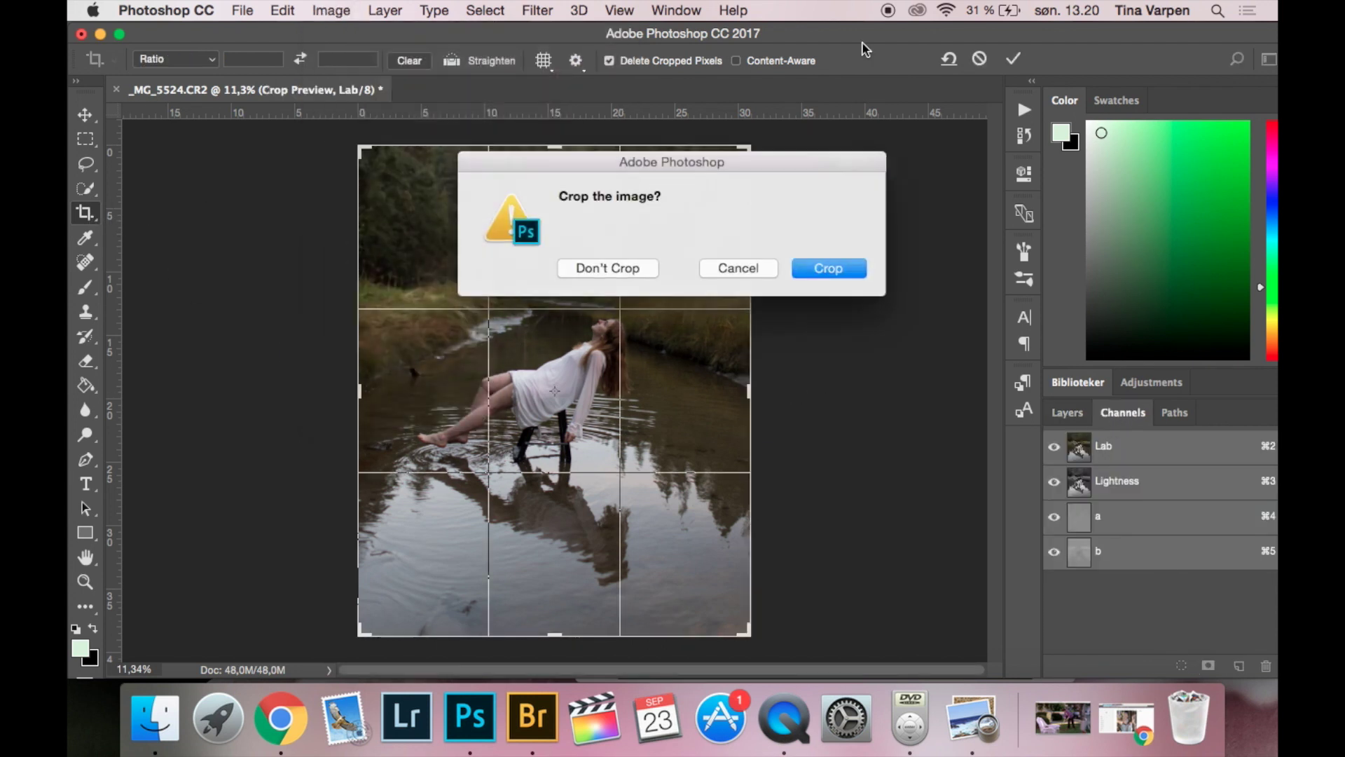
pyautogui.press('Return')
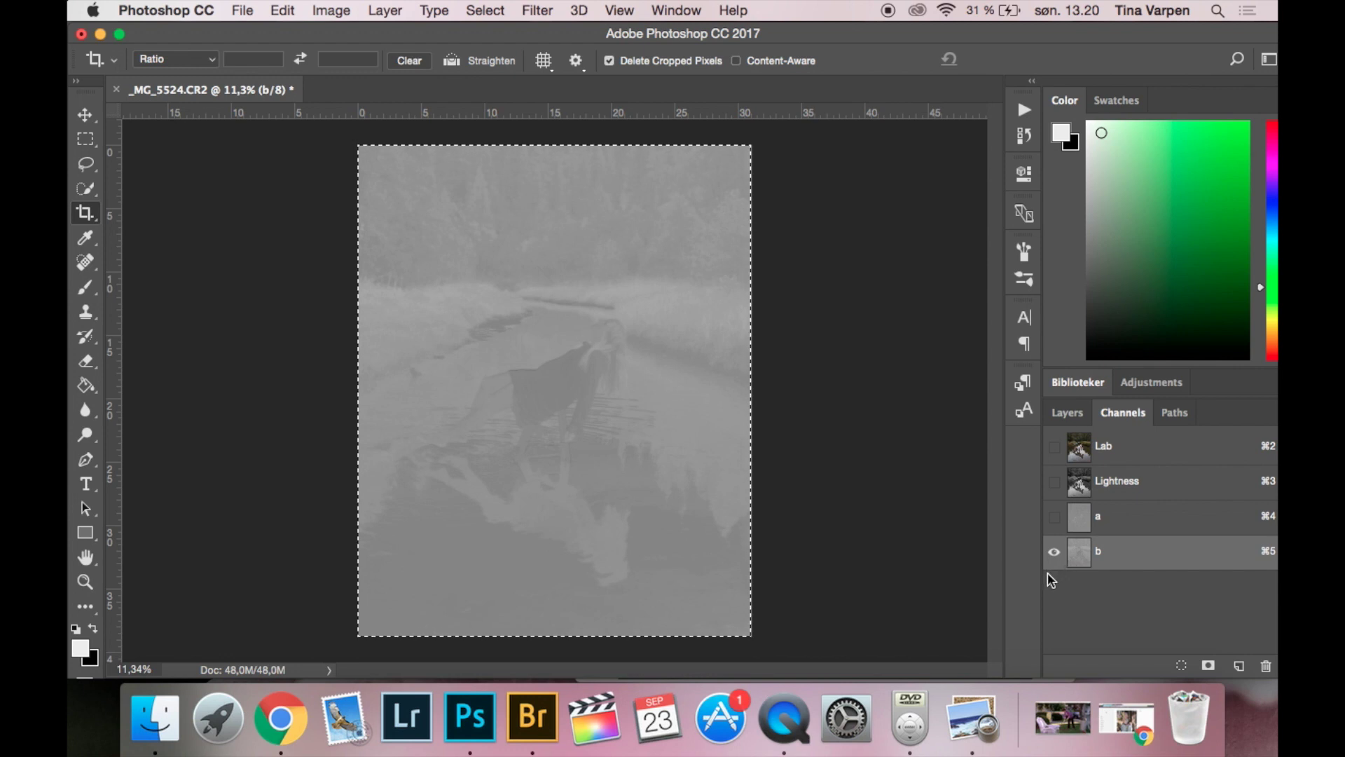
pyautogui.click(1138, 515)
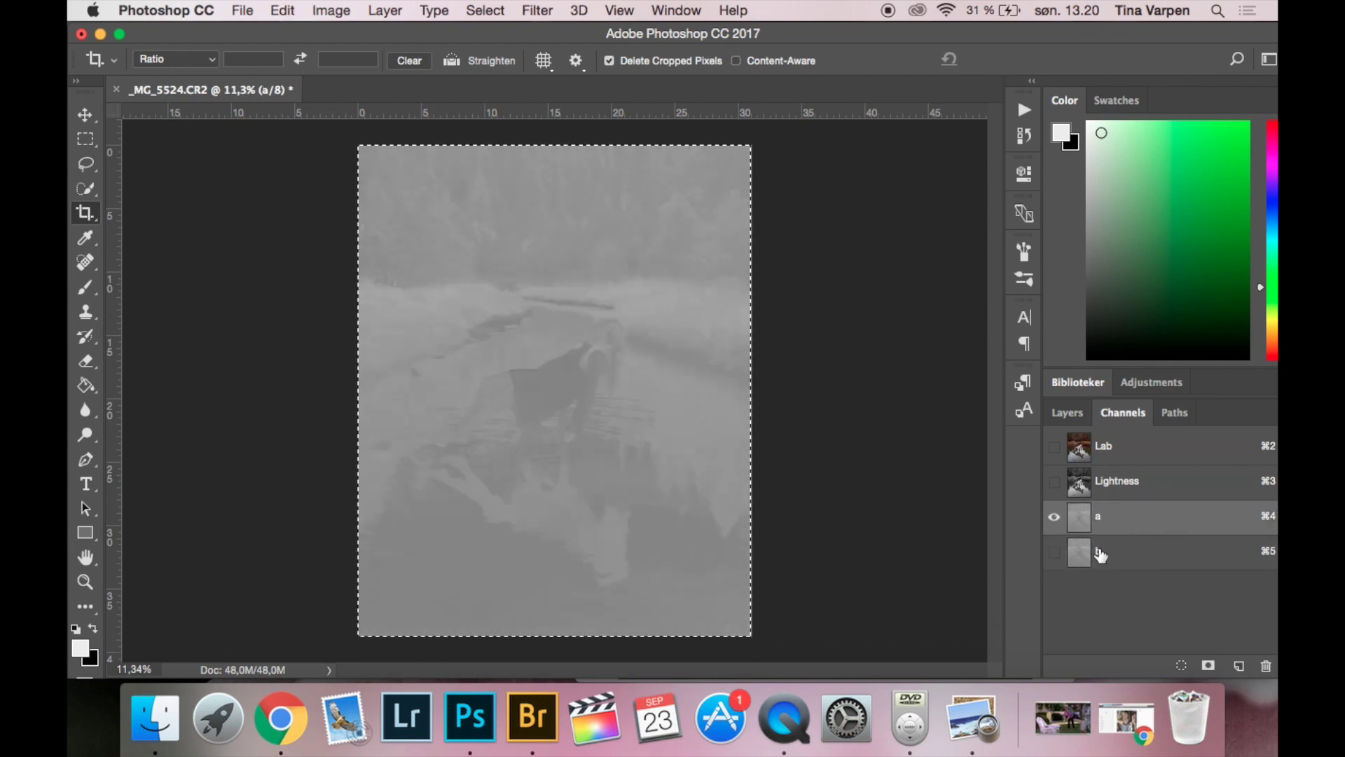
pyautogui.click(1083, 459)
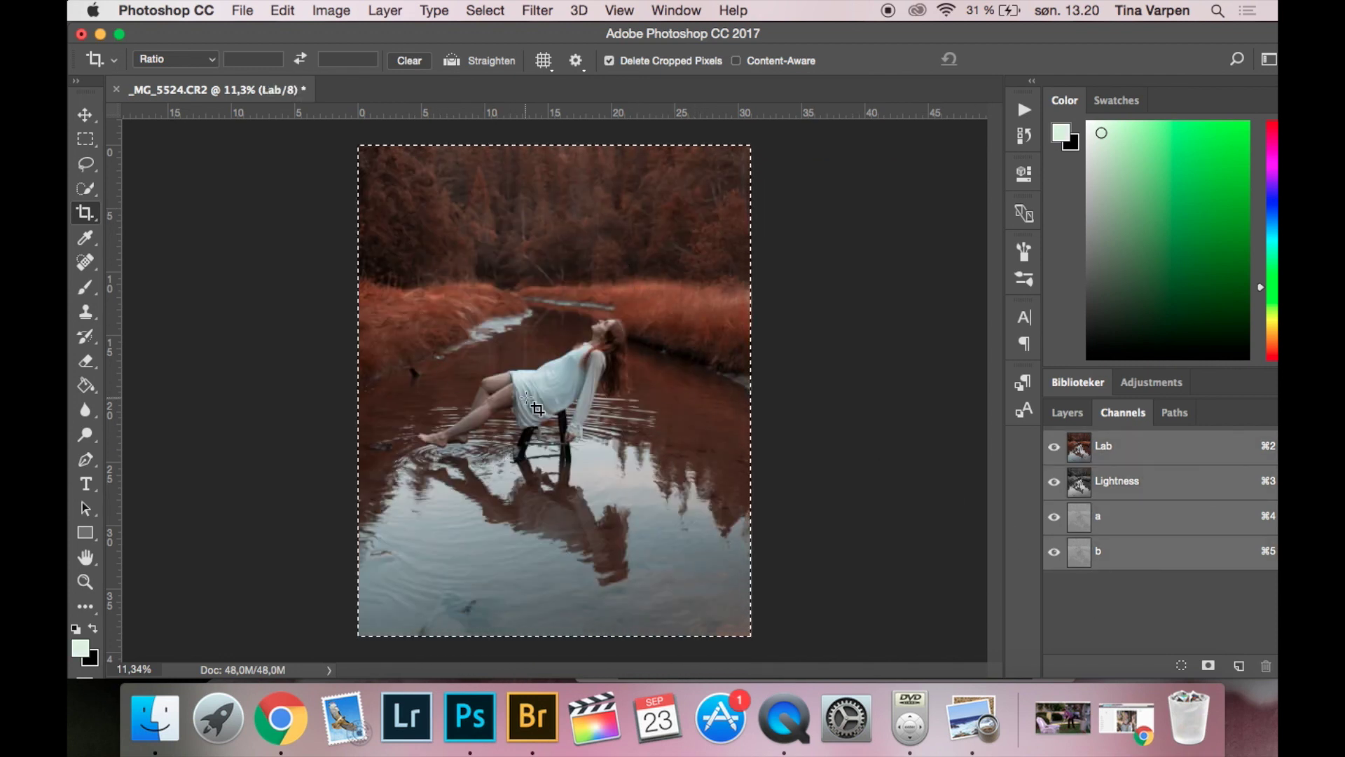
# Copy the recoloured image, revert the history to the Select Canvas state, and paste the copy as a new layer.
pyautogui.click(1079, 419)
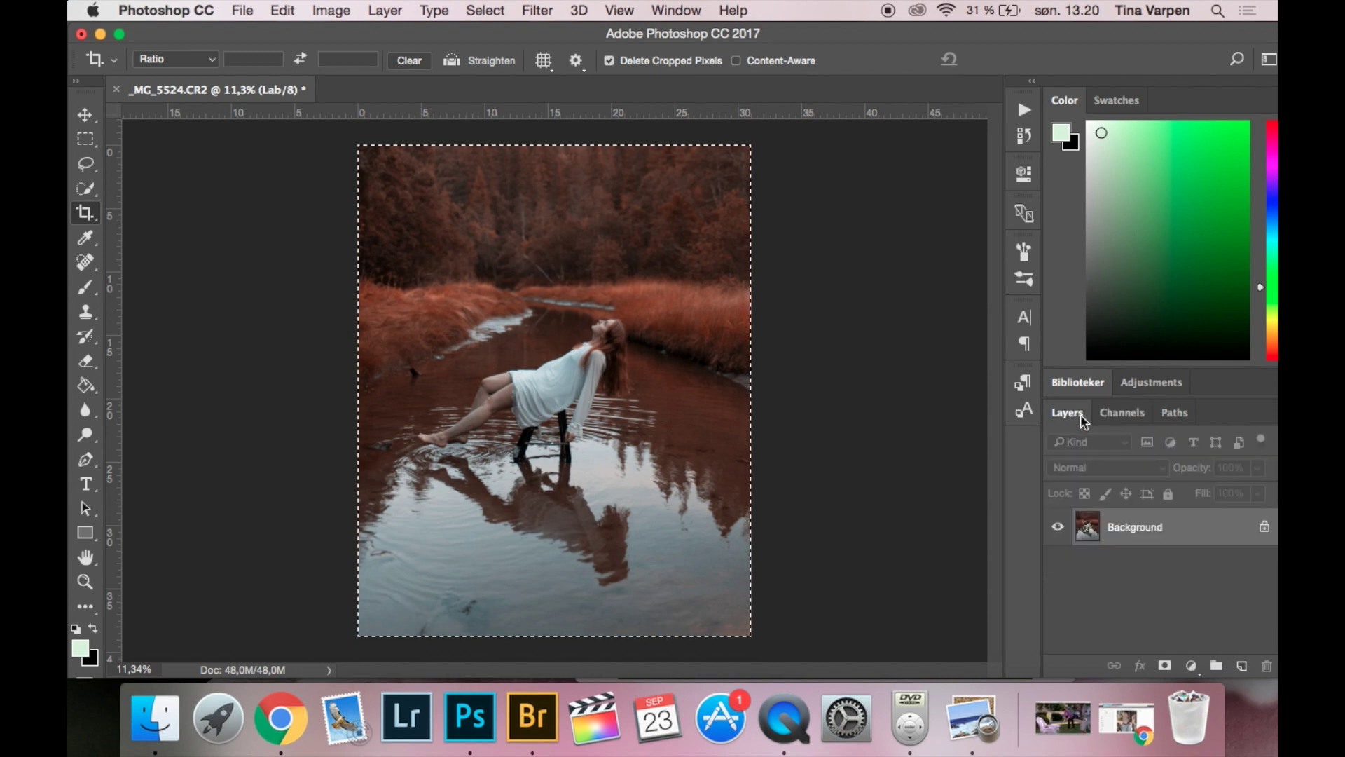
pyautogui.click(1024, 173)
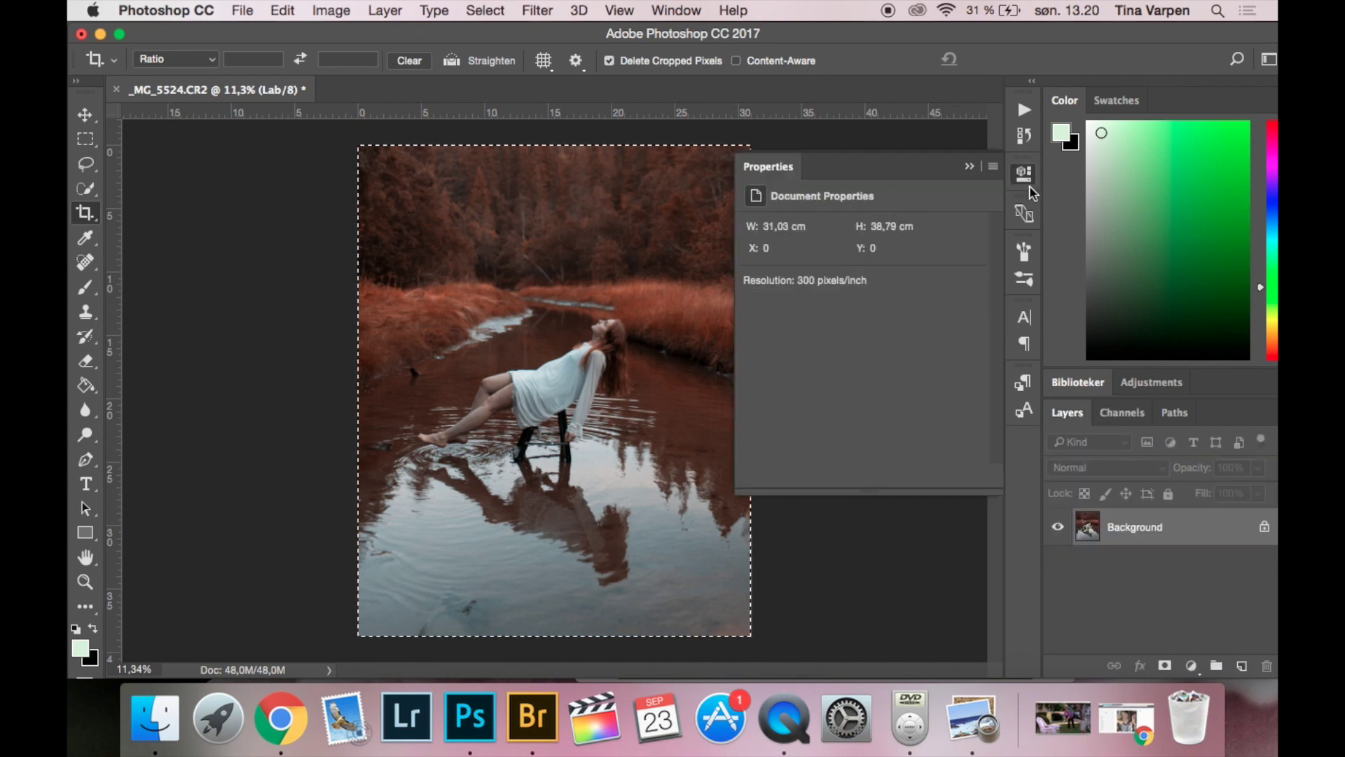
pyautogui.click(1020, 140)
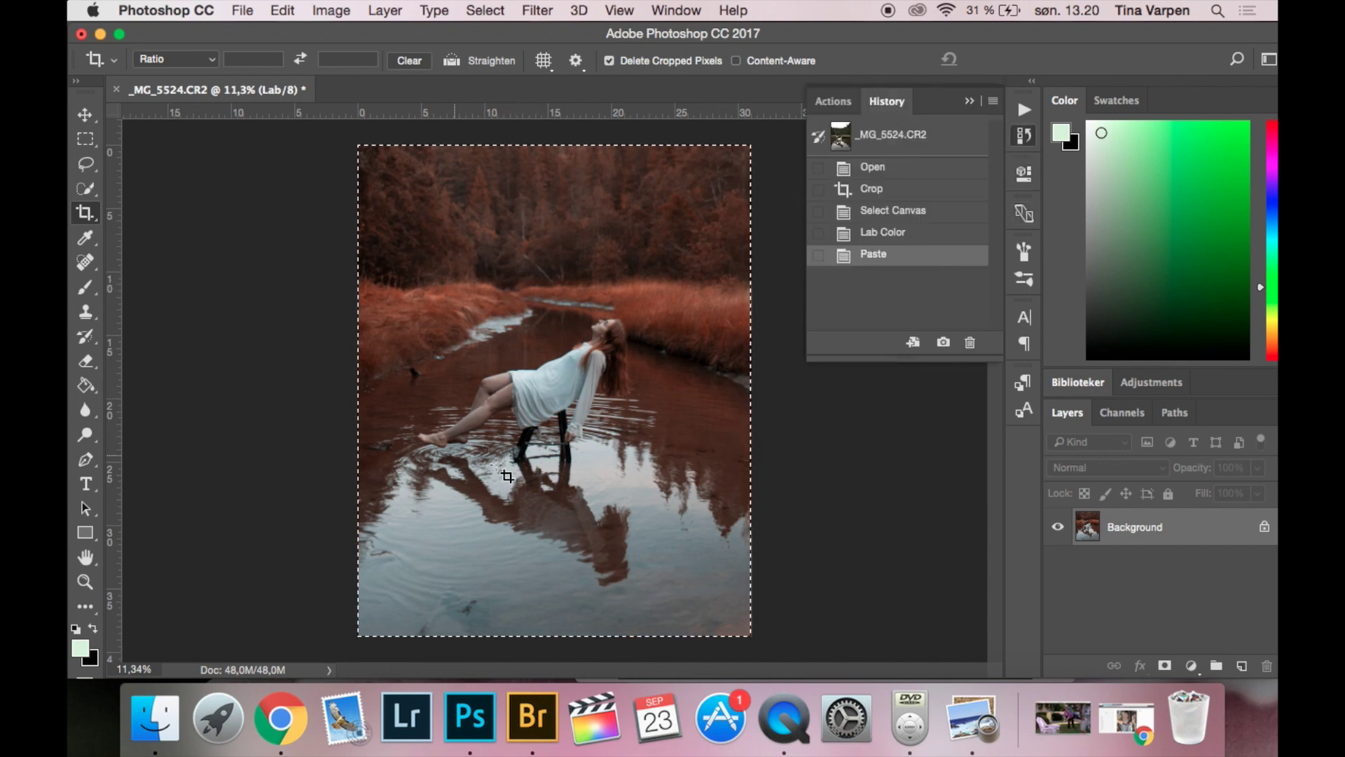
pyautogui.press('super+z')
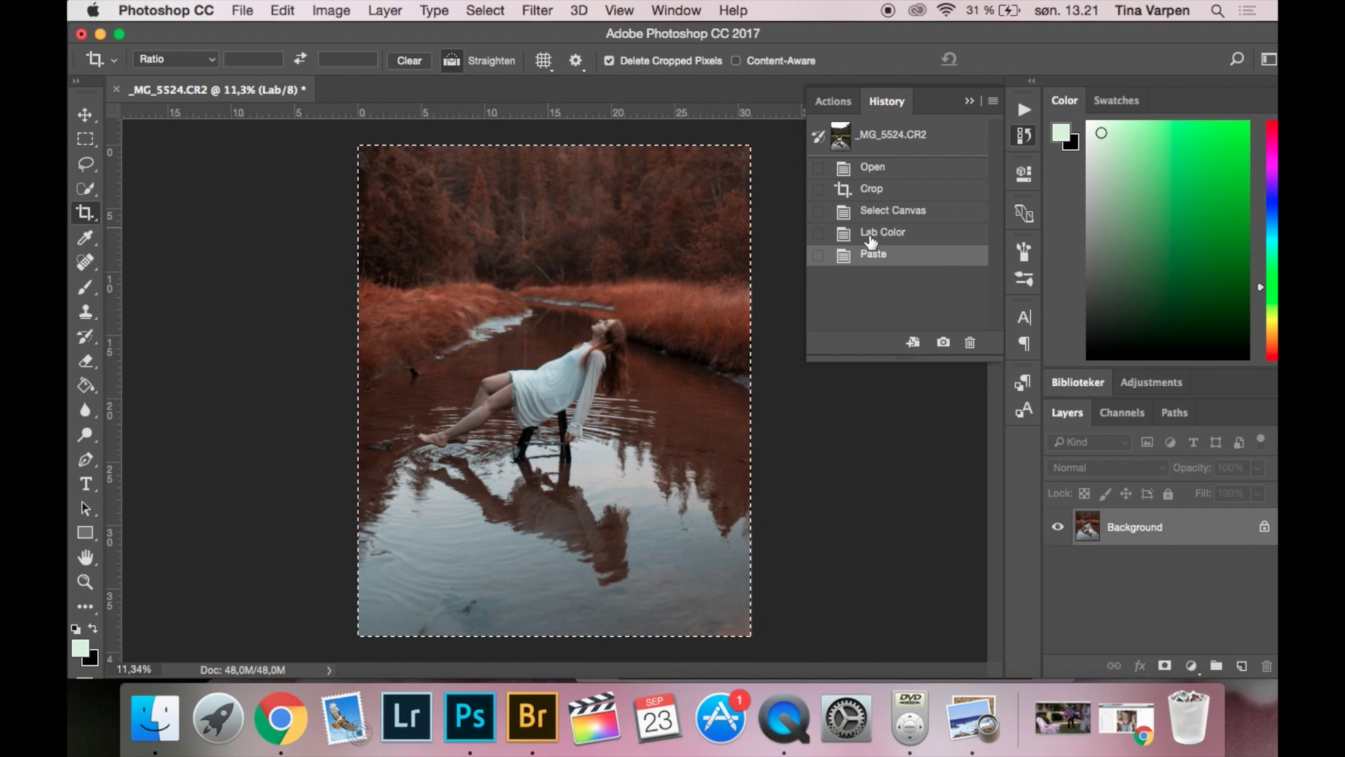
pyautogui.click(934, 212)
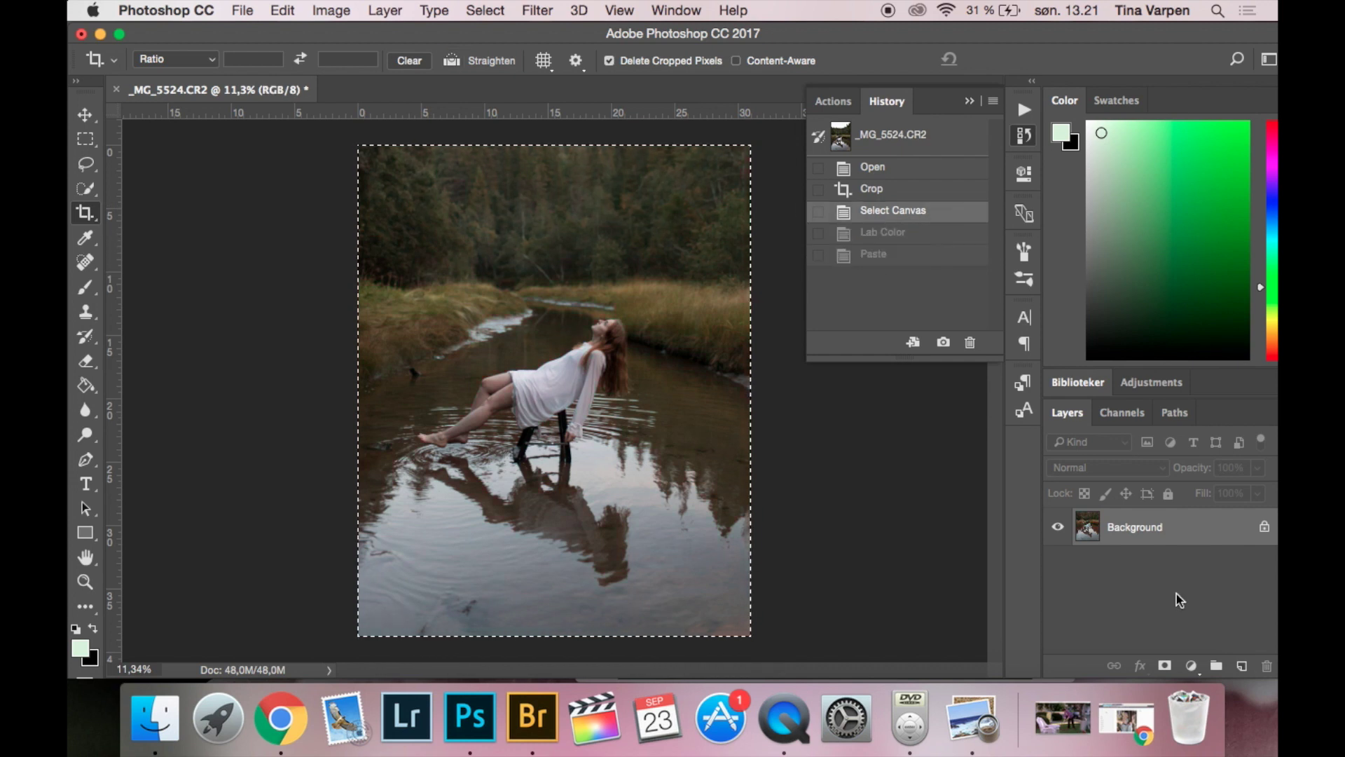
pyautogui.press('super+v')
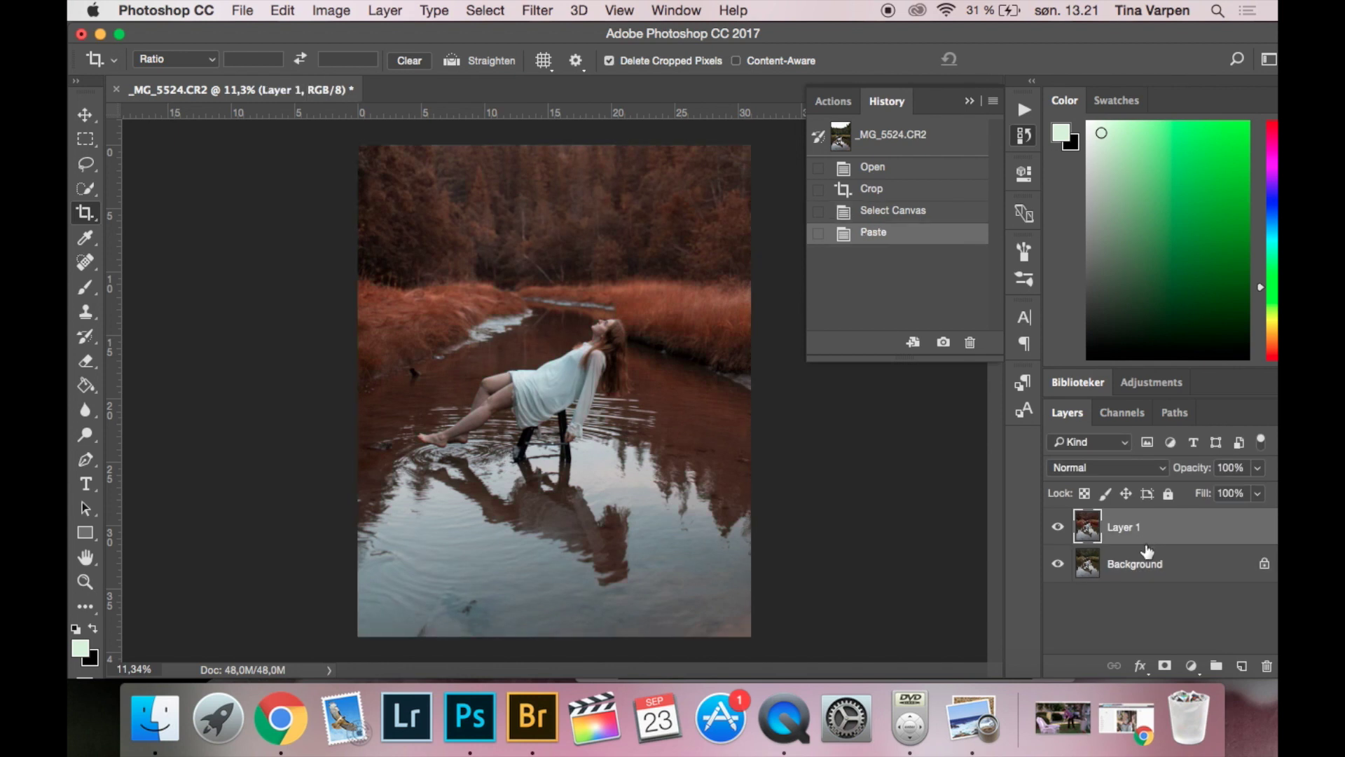
# Compare the recoloured layer with the original photo by hiding and showing it, and close the History.
pyautogui.click(1057, 526)
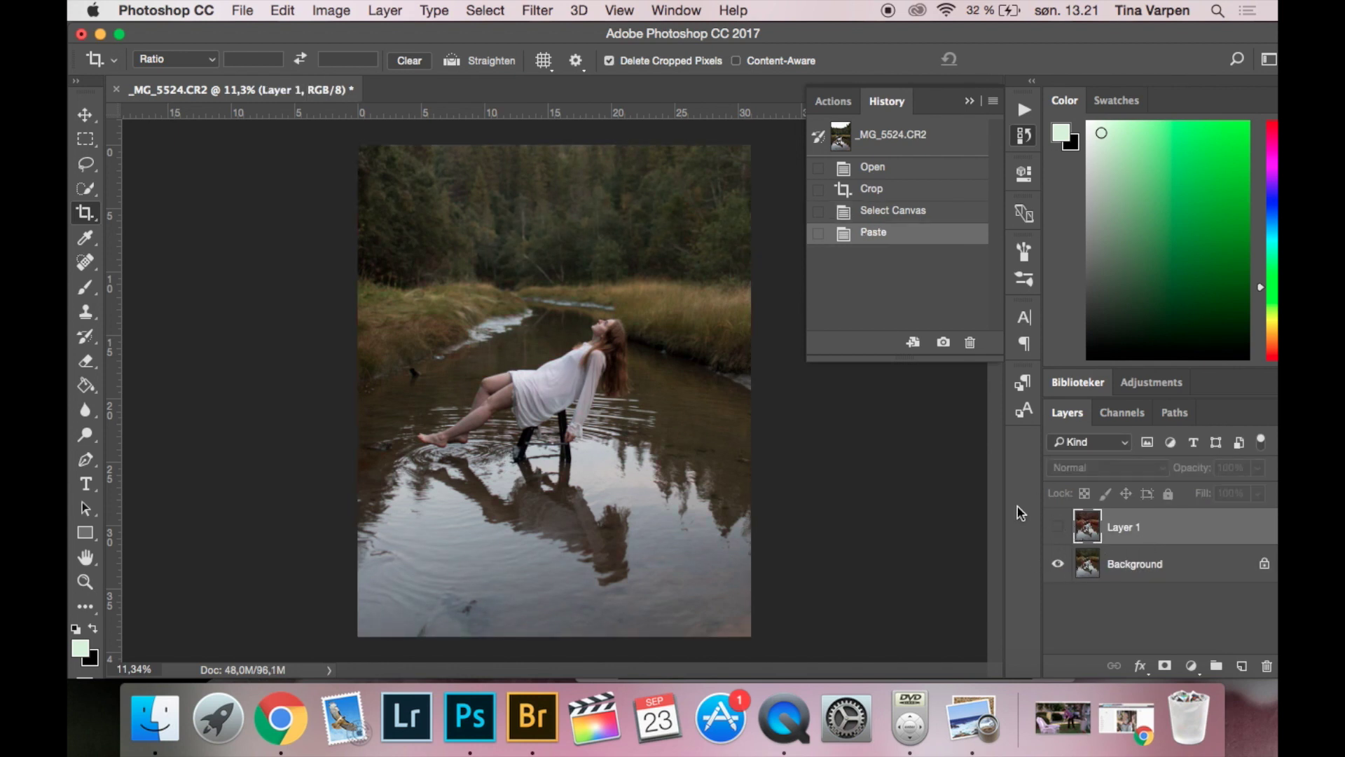
pyautogui.click(1058, 529)
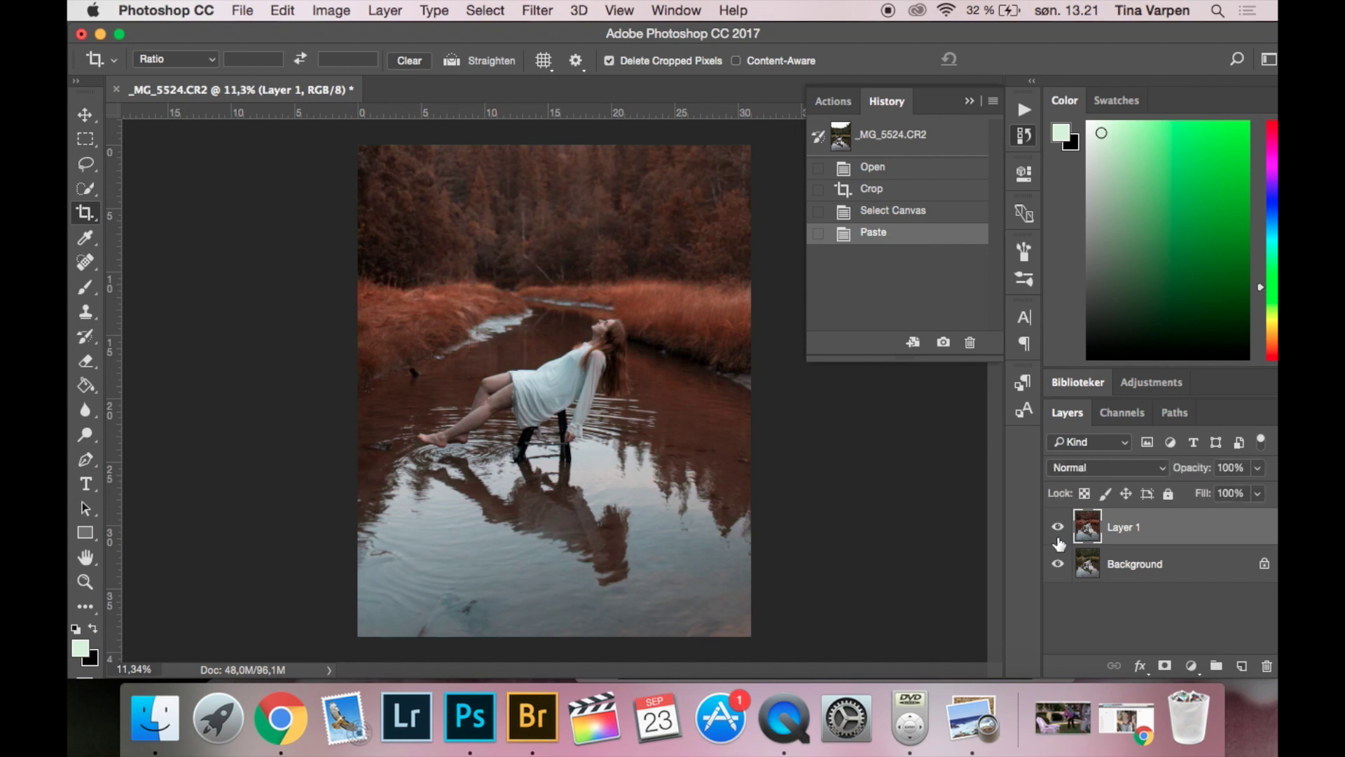
pyautogui.click(968, 104)
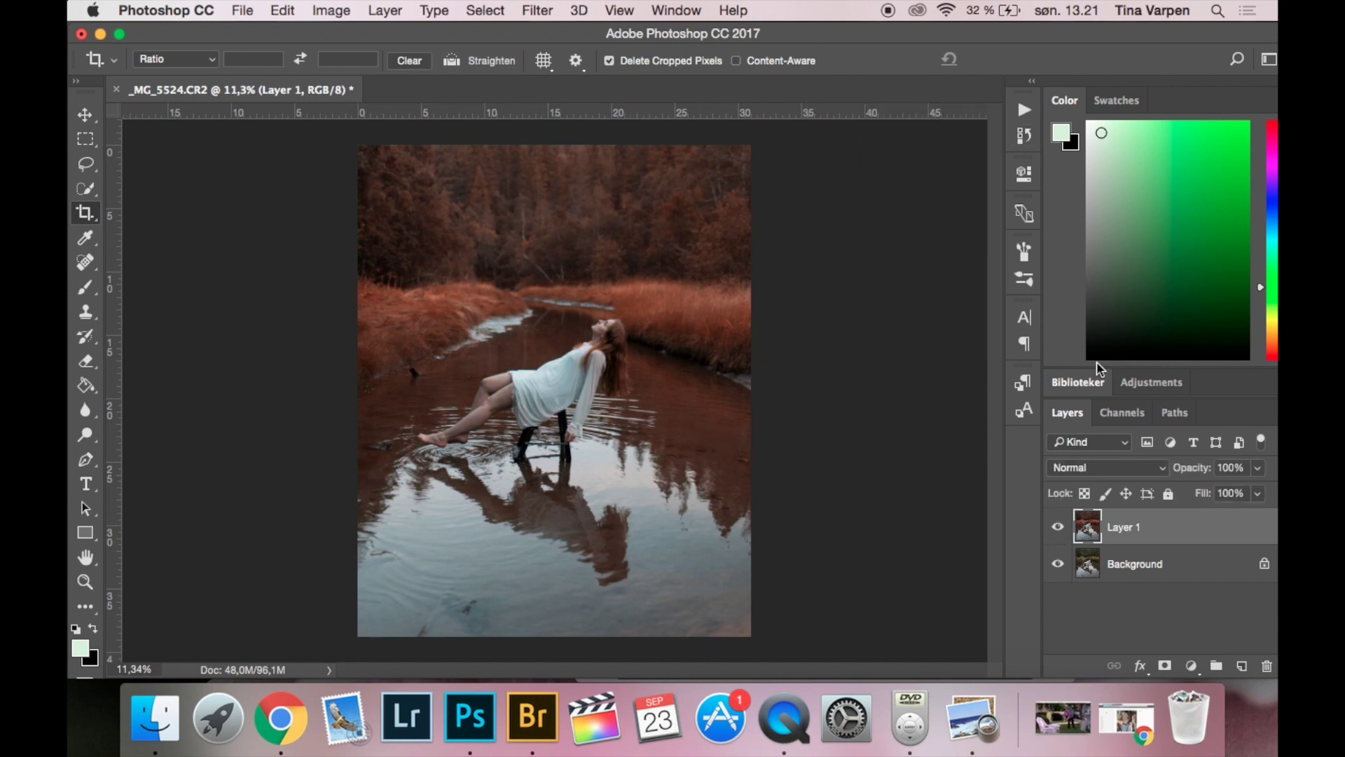
# Add a white layer mask to the recoloured layer.
pyautogui.scroll(5, 620, 438)
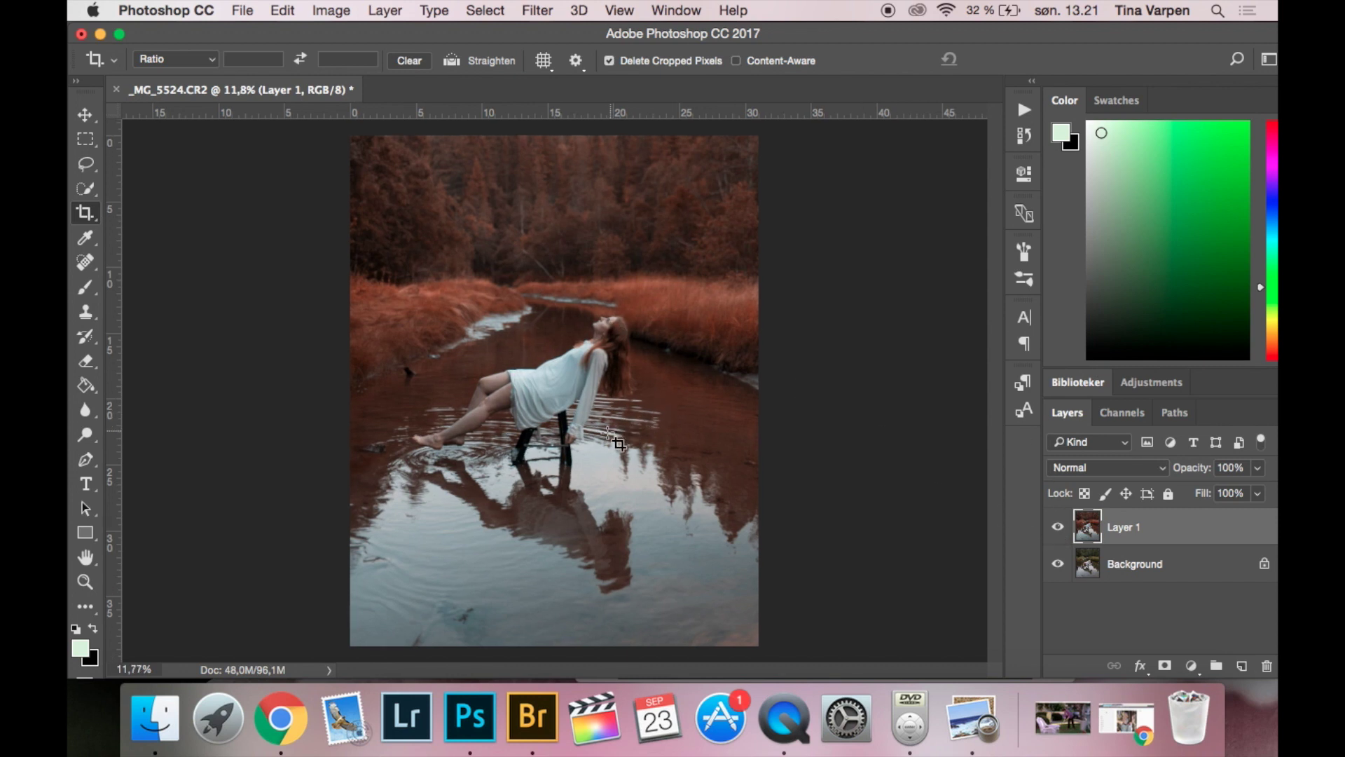
pyautogui.scroll(-3, 620, 440)
pyautogui.scroll(6, 625, 430)
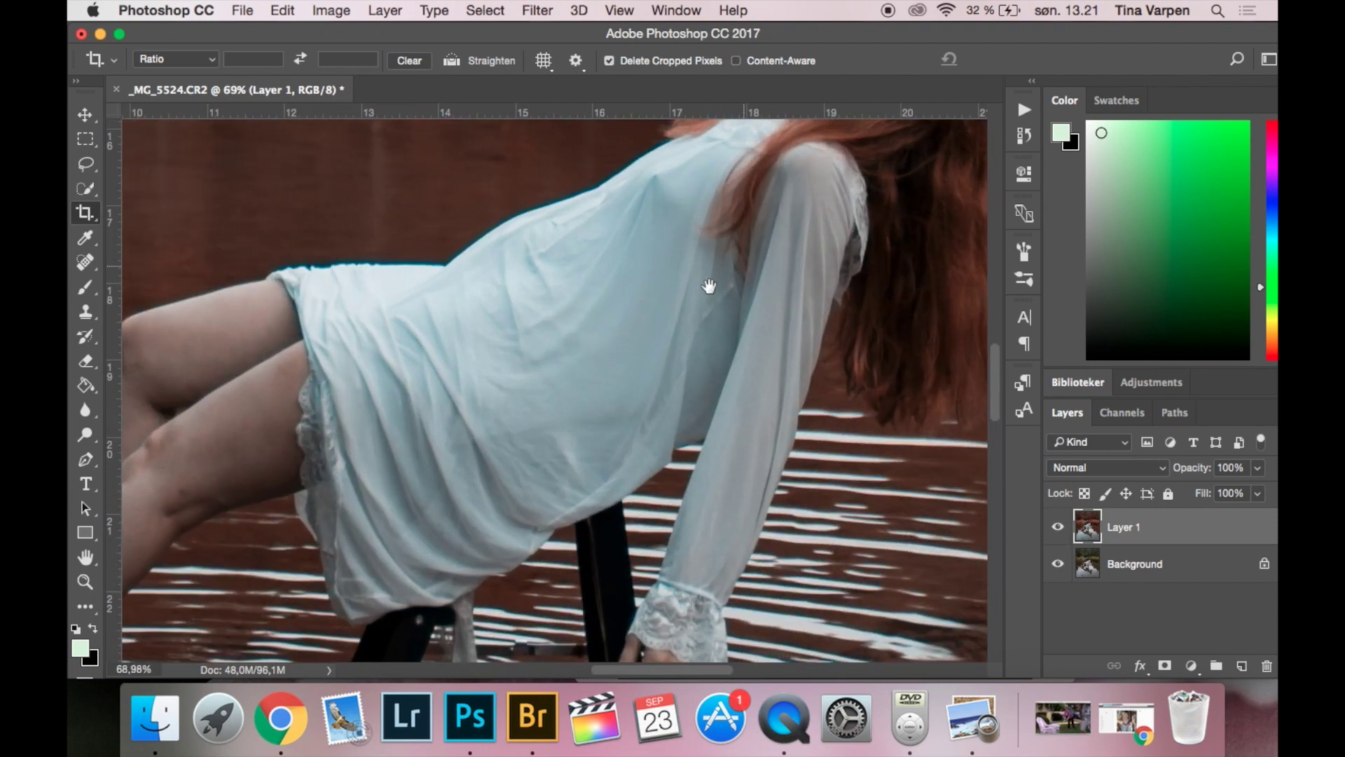
pyautogui.moveTo(711, 285); pyautogui.dragTo(568, 499)
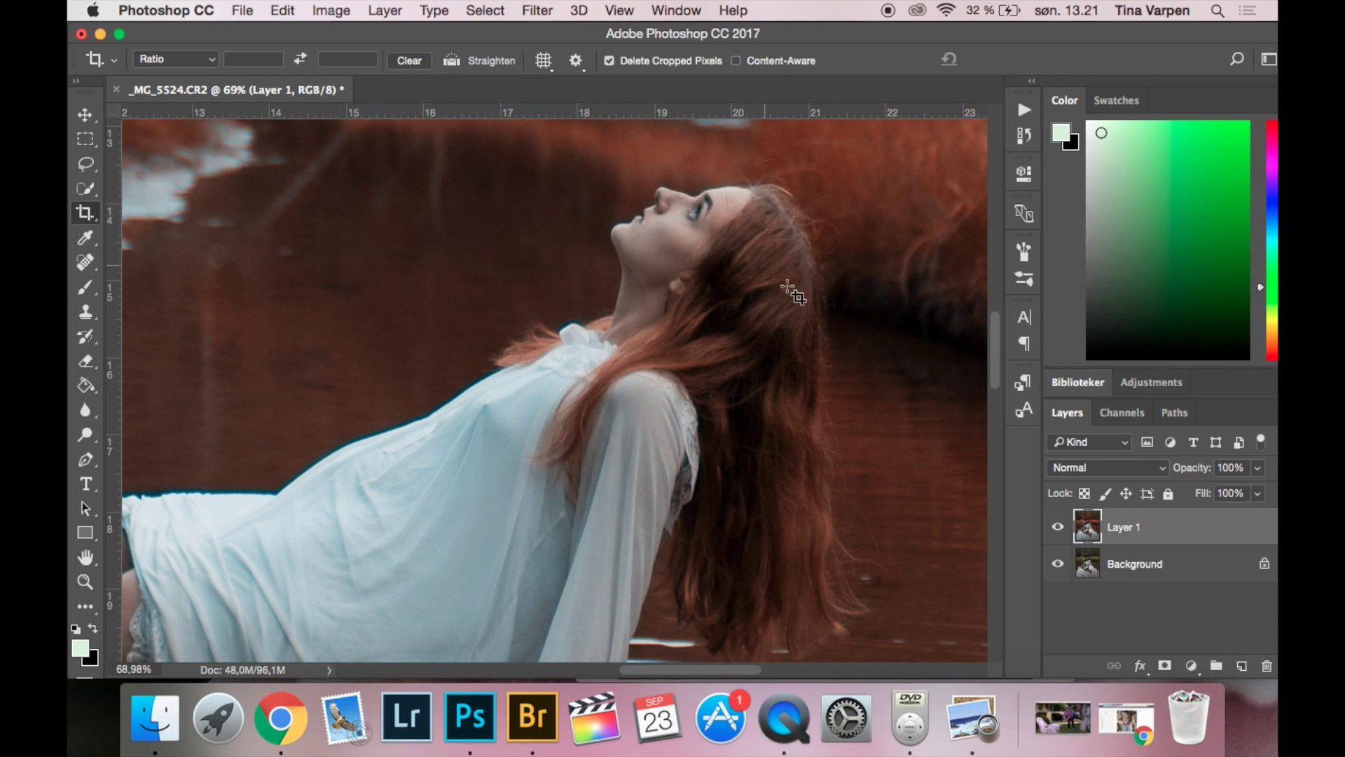
pyautogui.click(85, 114)
pyautogui.scroll(-4, 694, 484)
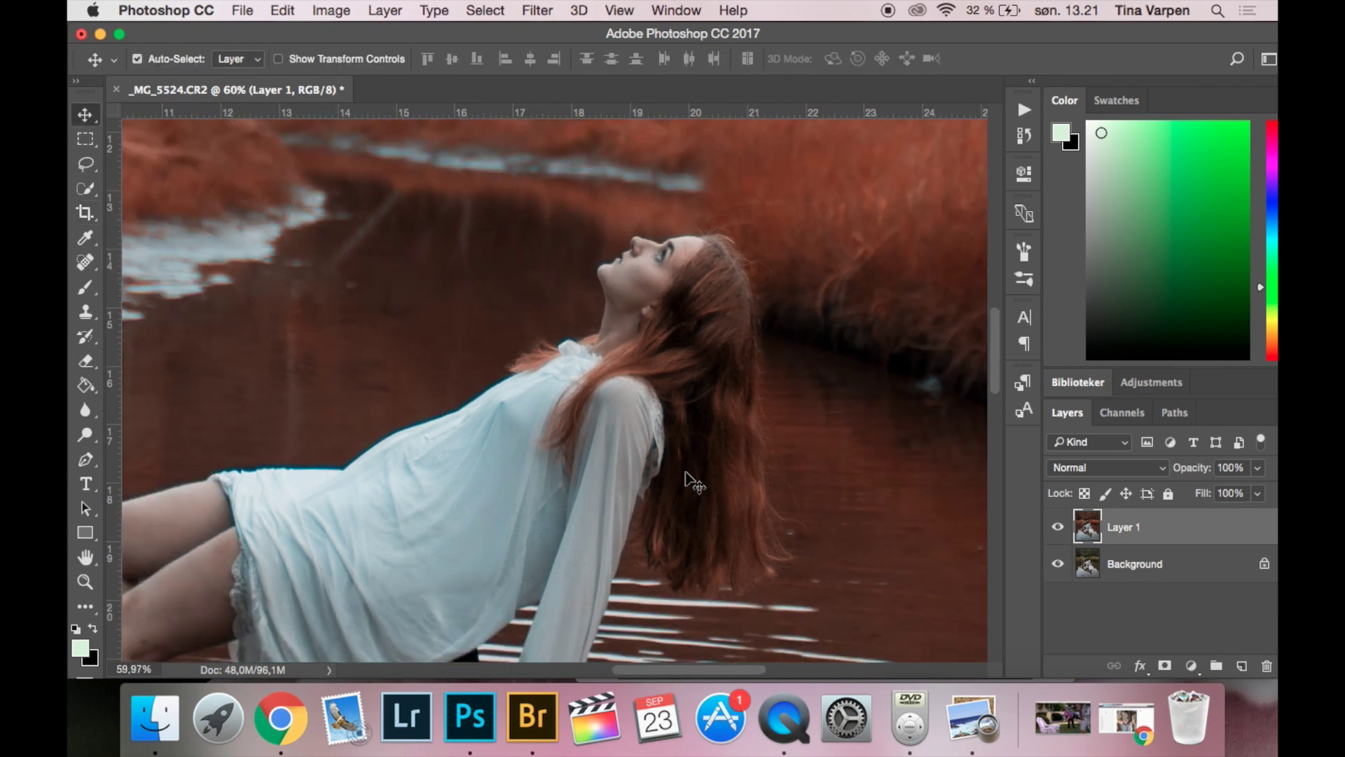
pyautogui.scroll(-2, 694, 484)
pyautogui.scroll(1, 694, 483)
pyautogui.click(1165, 665)
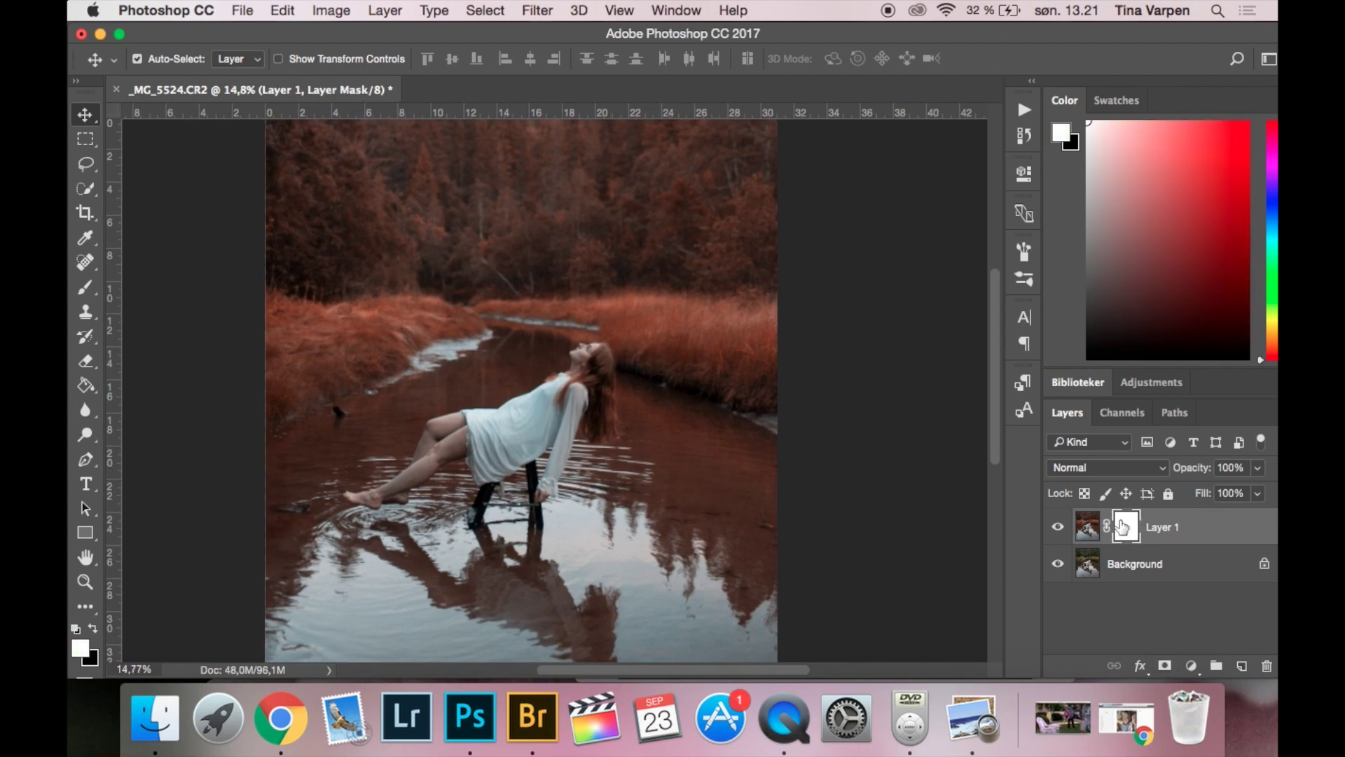
# Paint black on the layer mask over the woman's face and legs with a soft 78 px brush to restore her natural skin tone.
pyautogui.click(93, 628)
pyautogui.click(86, 289)
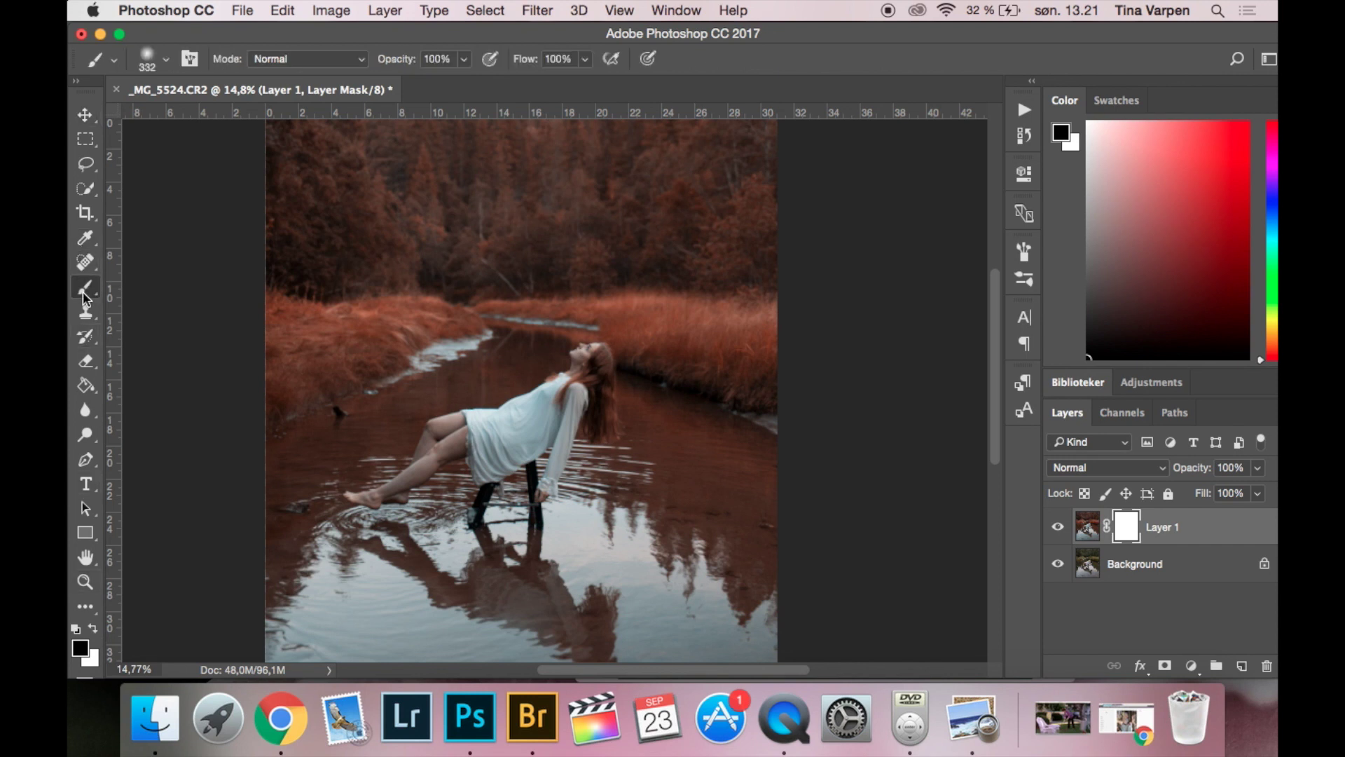
pyautogui.scroll(5, 493, 374)
pyautogui.rightClick(588, 395)
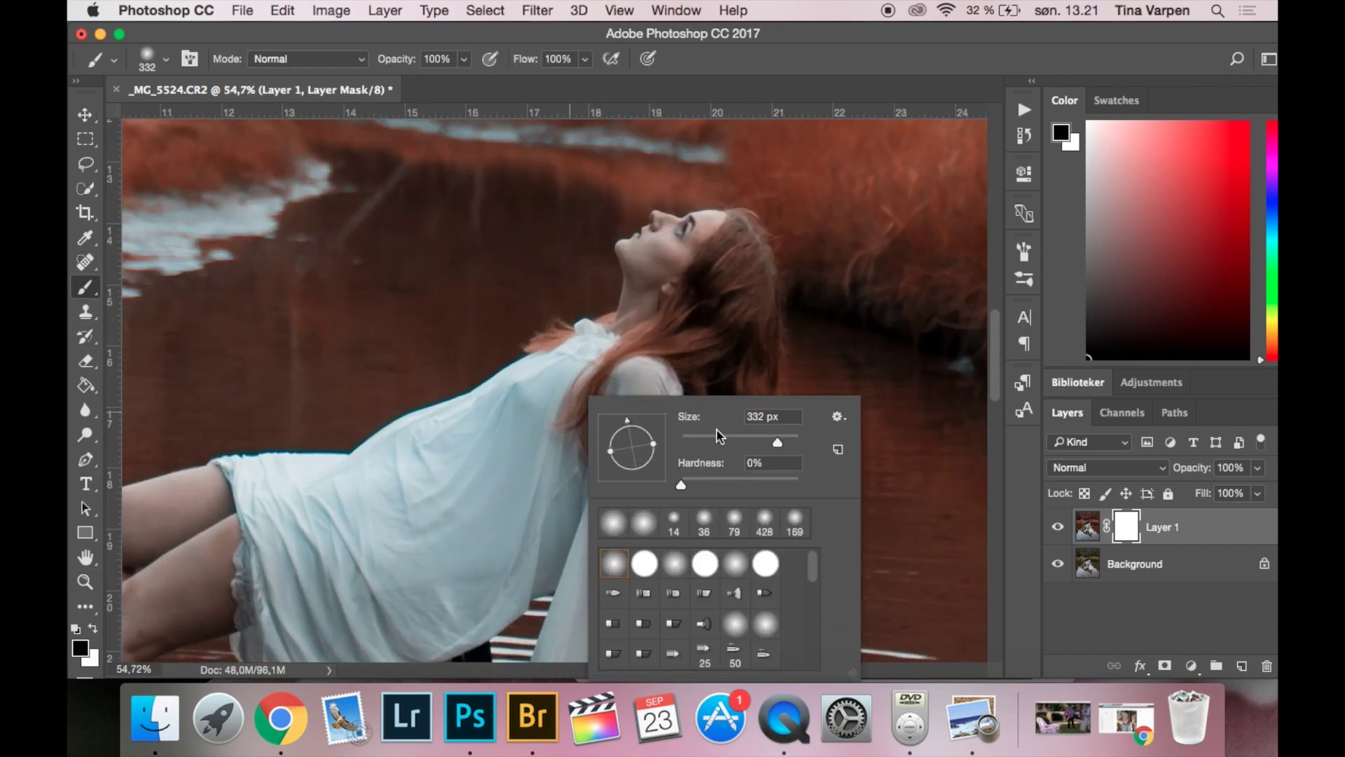
pyautogui.click(726, 437)
pyautogui.click(658, 250)
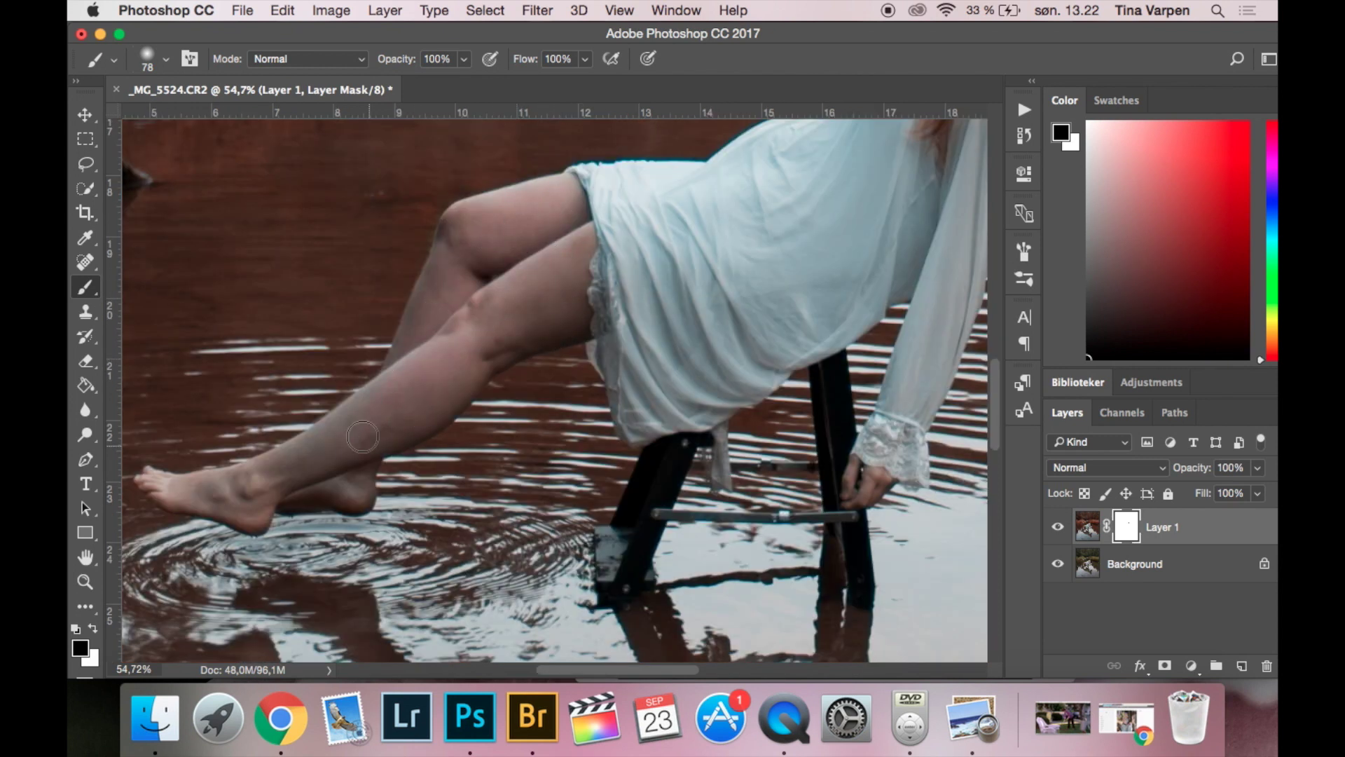
pyautogui.moveTo(374, 404); pyautogui.dragTo(279, 442)
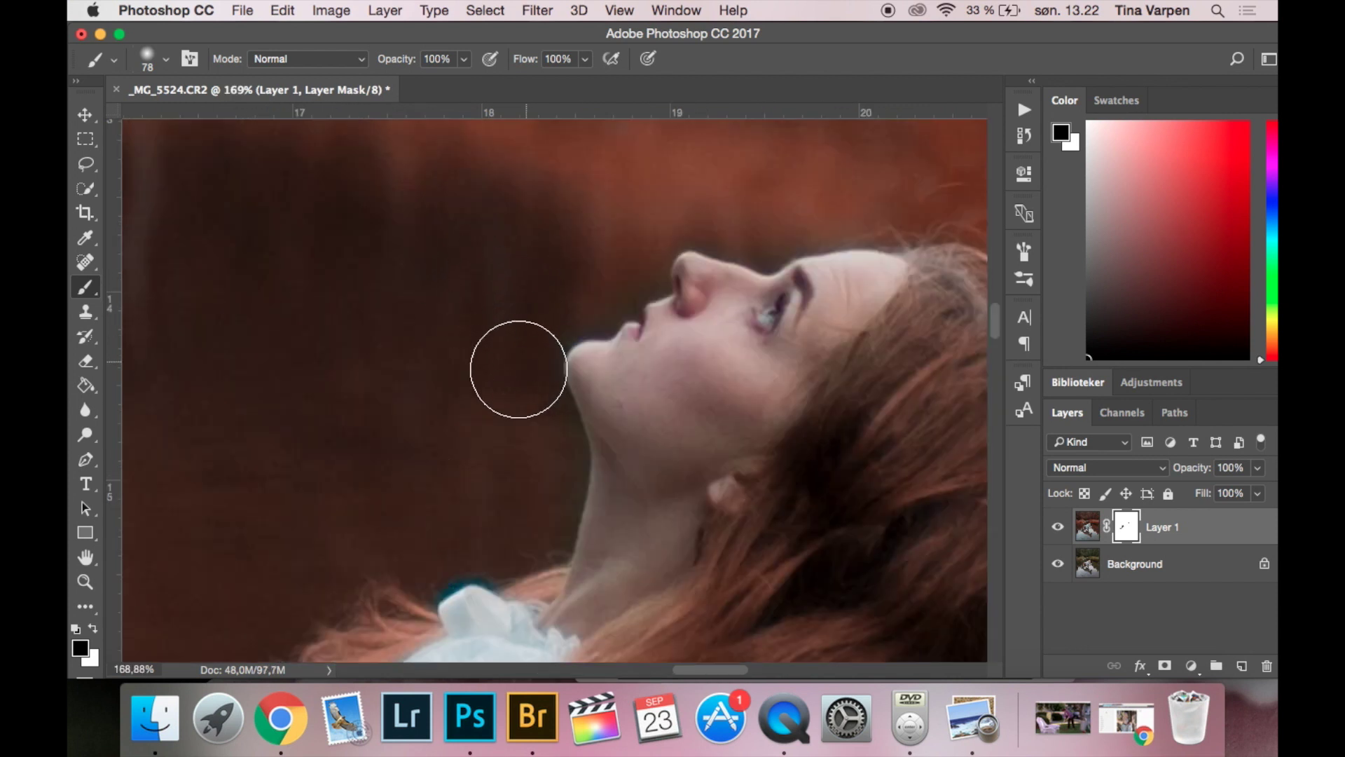
# Reduce the brush to 36 px and paint white on the mask around the woman's face to bring back the red background.
pyautogui.rightClick(516, 367)
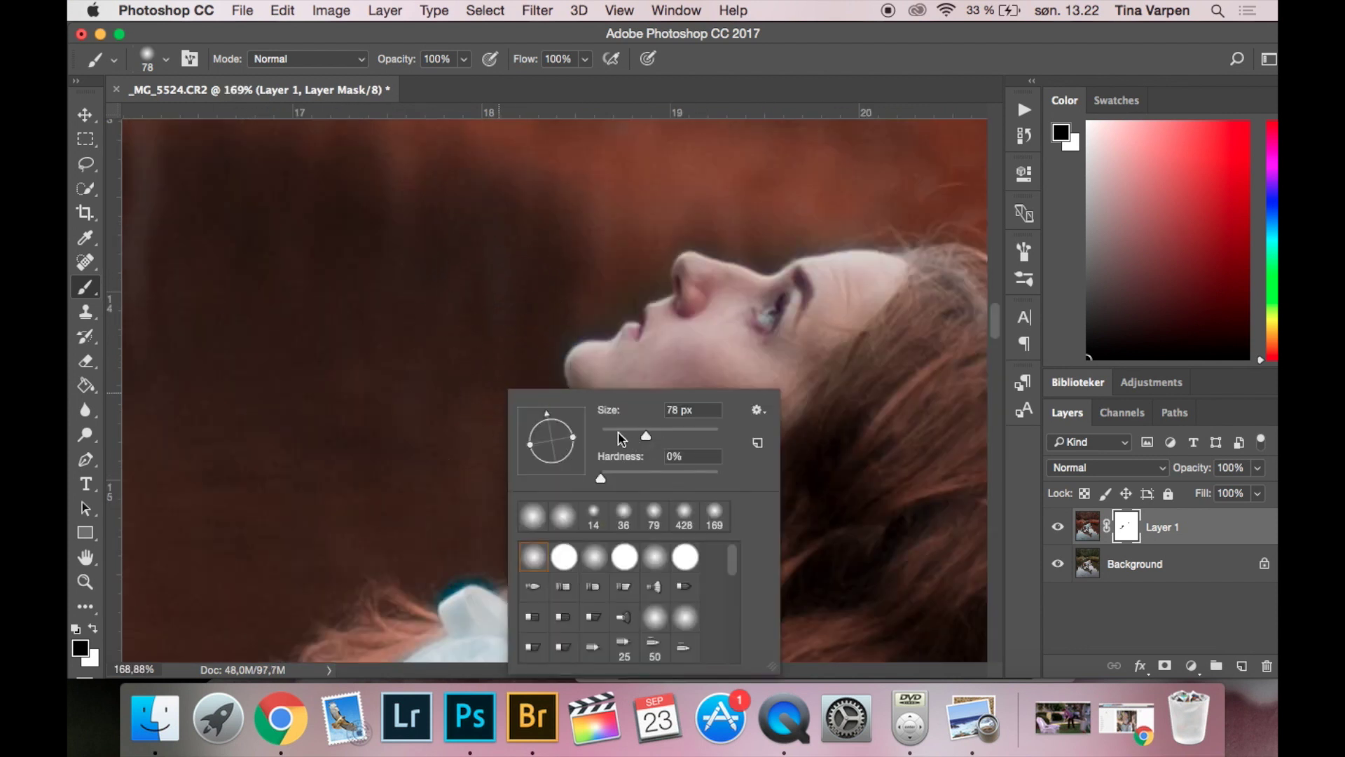
pyautogui.click(619, 436)
pyautogui.click(589, 313)
pyautogui.press('x')
pyautogui.press('z')
pyautogui.click(588, 315)
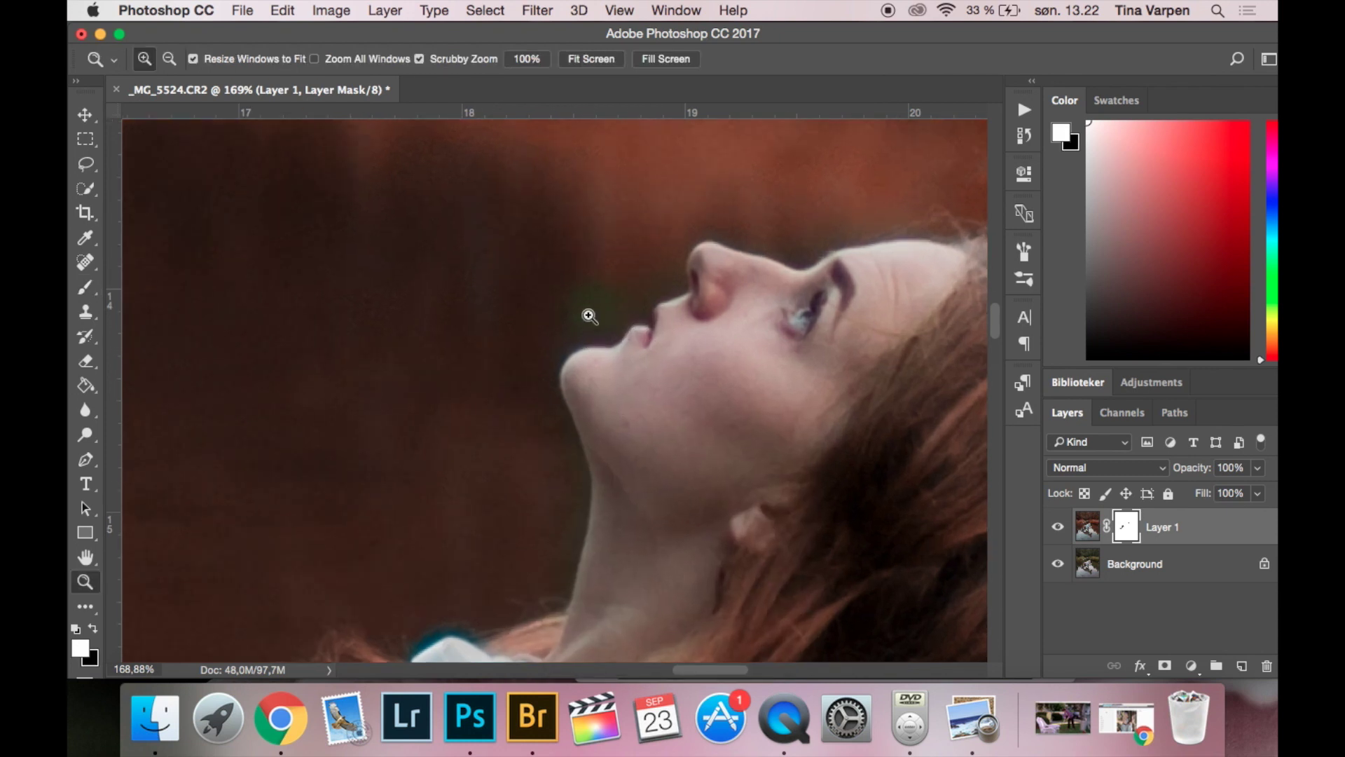
pyautogui.press('b')
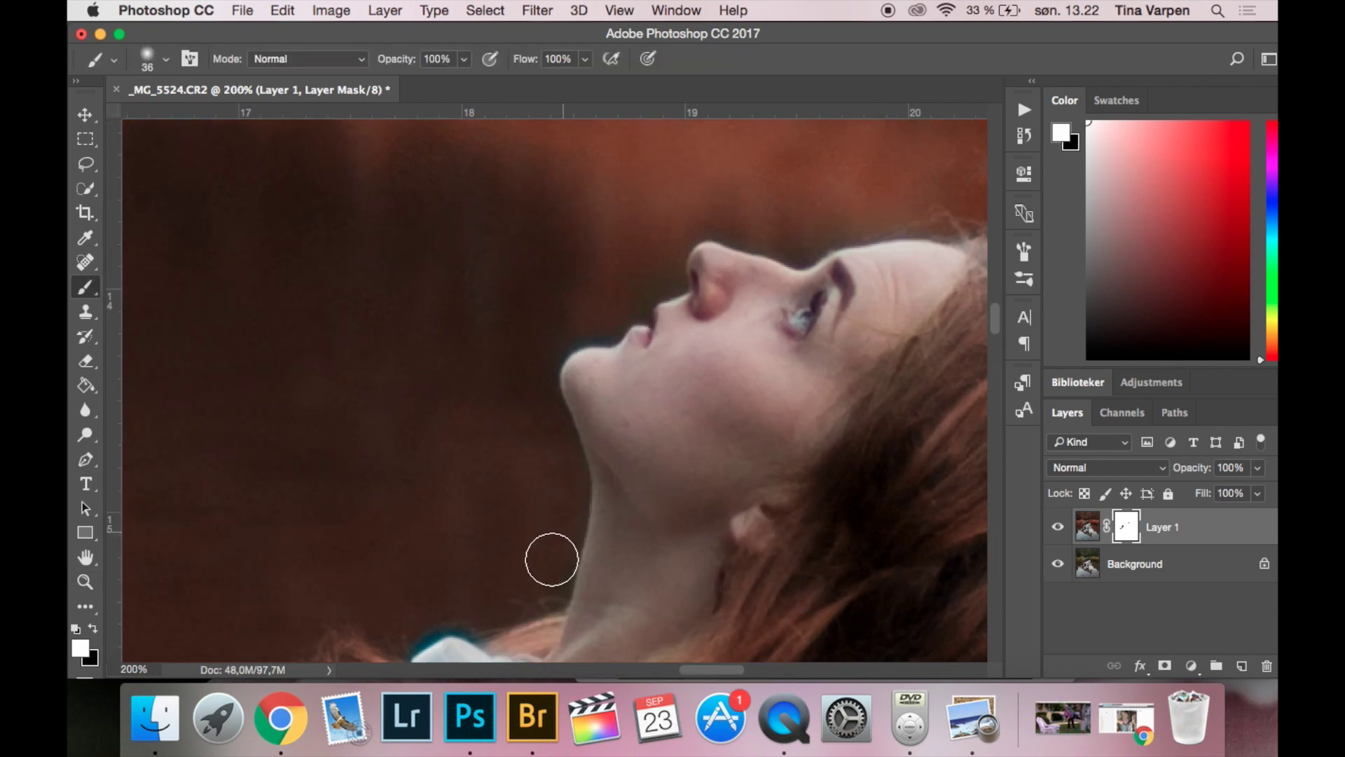
pyautogui.moveTo(790, 234)
pyautogui.mouseDown()
pyautogui.moveTo(717, 213)
pyautogui.moveTo(809, 234)
pyautogui.mouseUp()
# Compare the masked layer with the original by hiding and showing it, and inspect the forest, riverbanks and water.
pyautogui.press('super+0')
pyautogui.click(1056, 527)
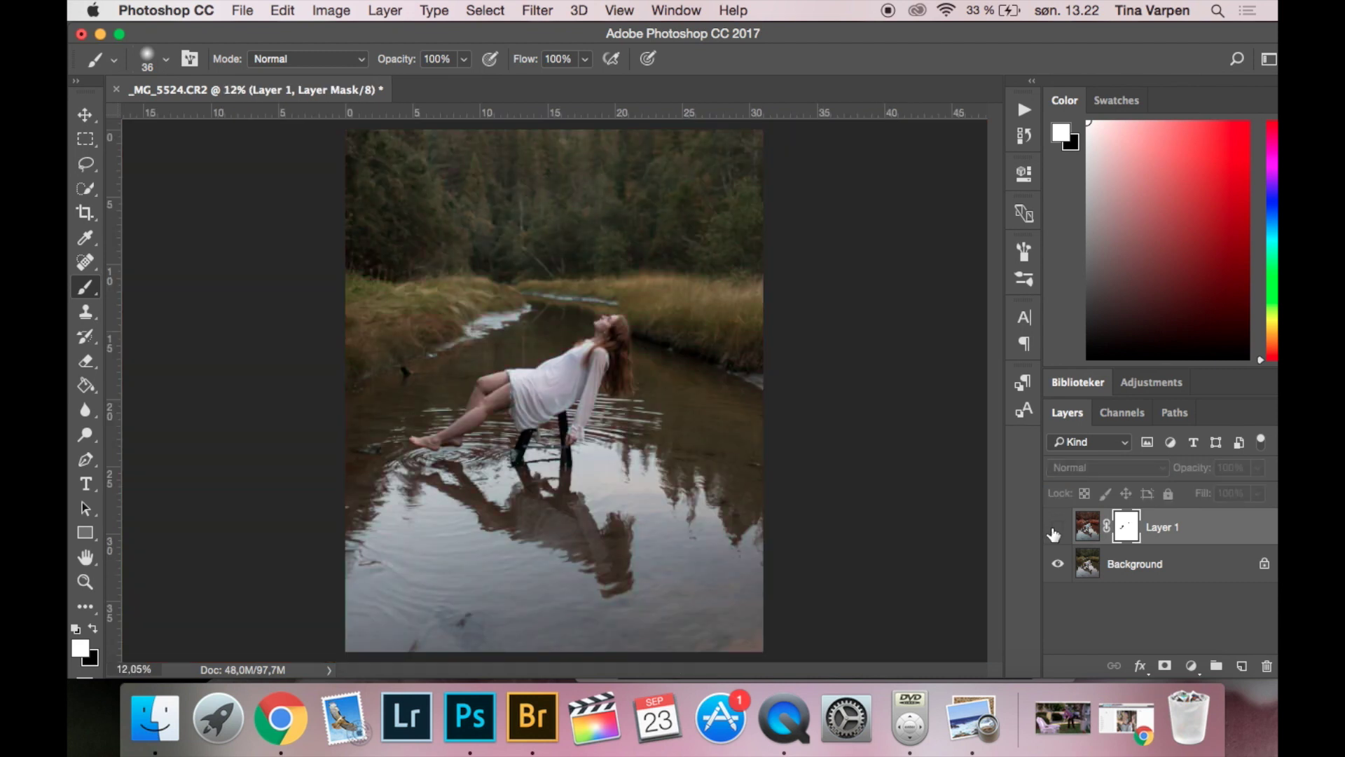
pyautogui.click(1055, 529)
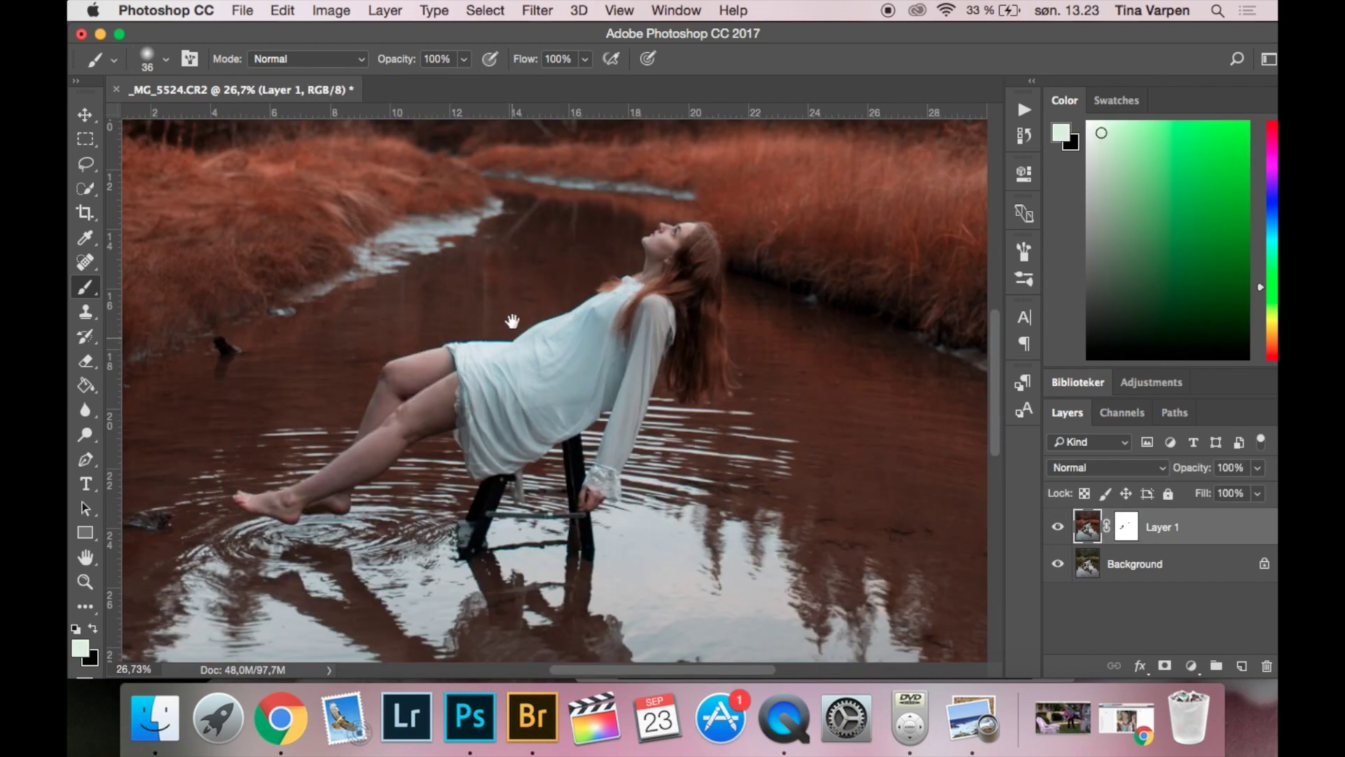
pyautogui.moveTo(514, 322); pyautogui.dragTo(523, 517)
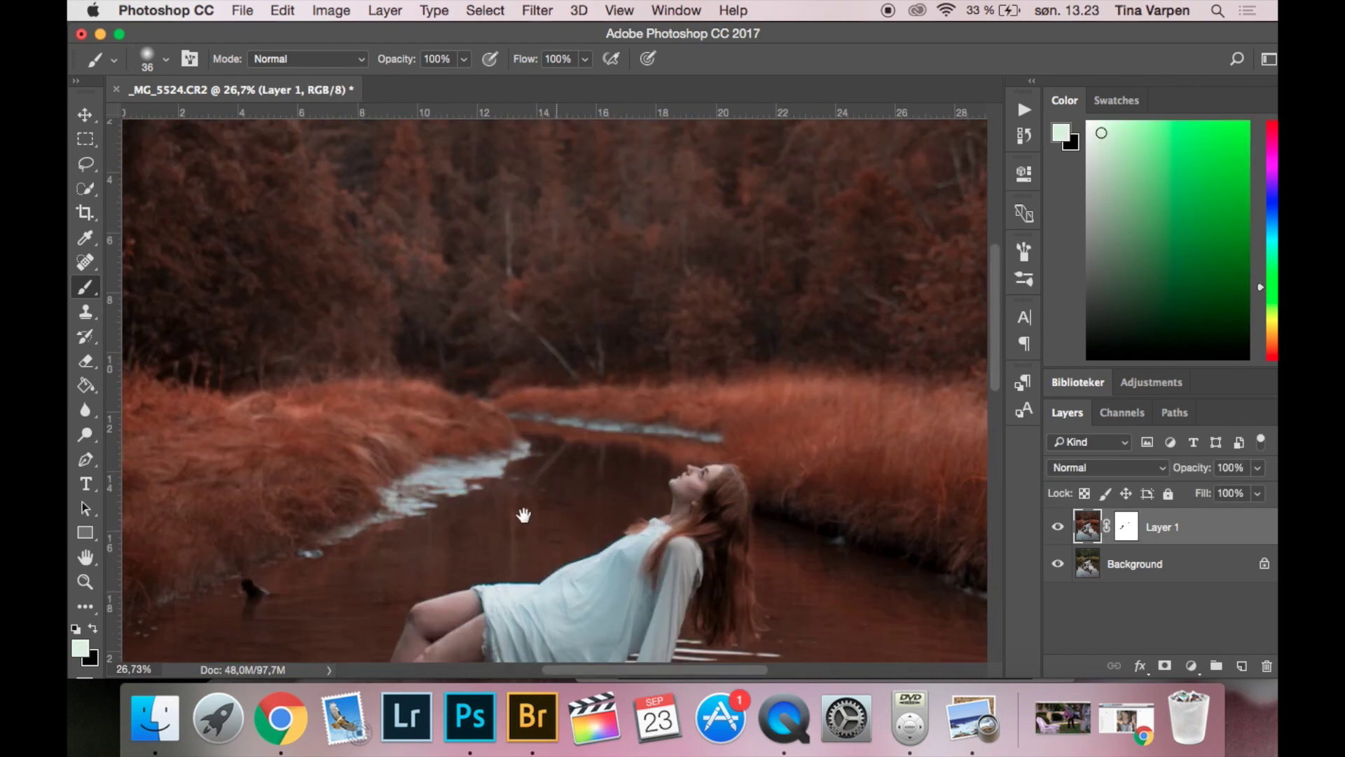
pyautogui.moveTo(525, 178)
pyautogui.mouseDown()
pyautogui.moveTo(528, 421)
pyautogui.moveTo(510, 192)
pyautogui.mouseUp()
pyautogui.scroll(-10, 510, 192)
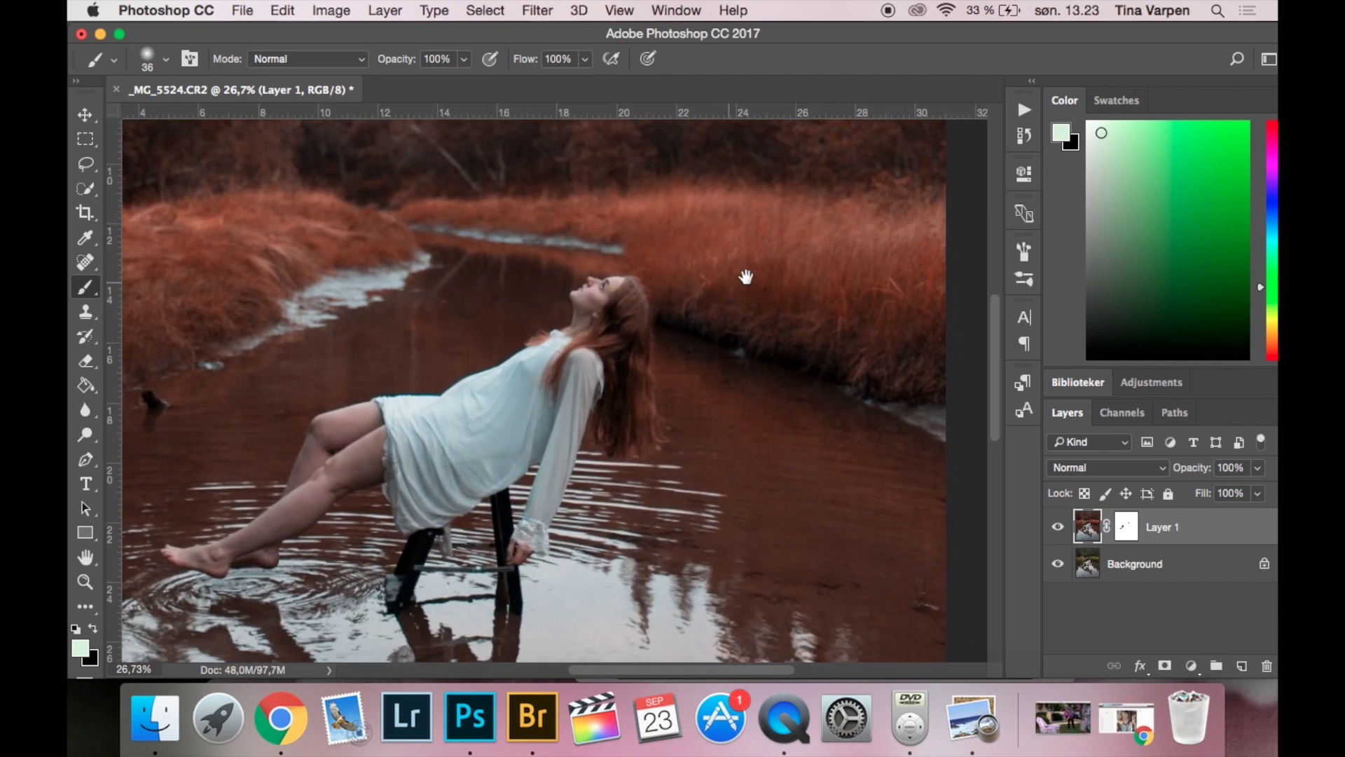
pyautogui.scroll(-6, 745, 276)
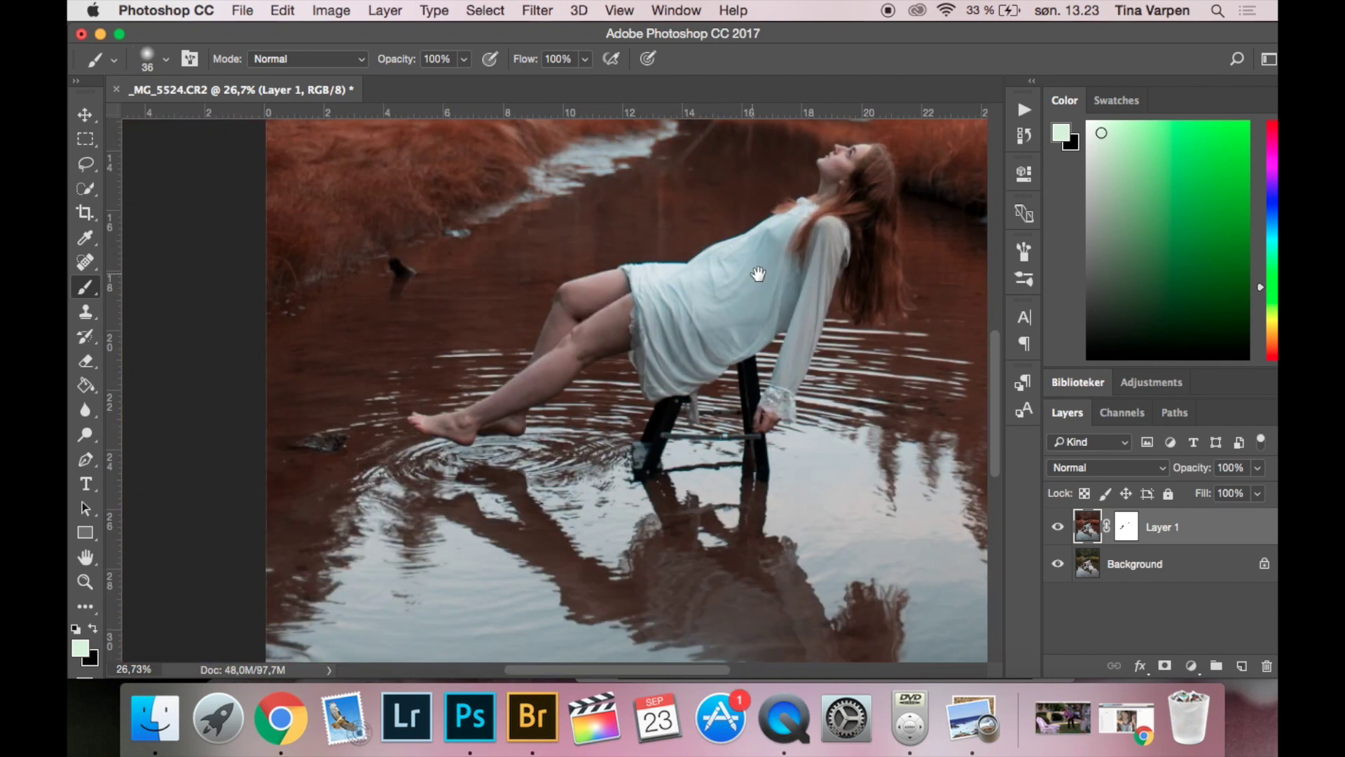
# Activate the Spot Healing Brush at 125 px and target the recoloured layer's image instead of its mask.
pyautogui.click(86, 262)
pyautogui.rightClick(85, 262)
pyautogui.click(184, 265)
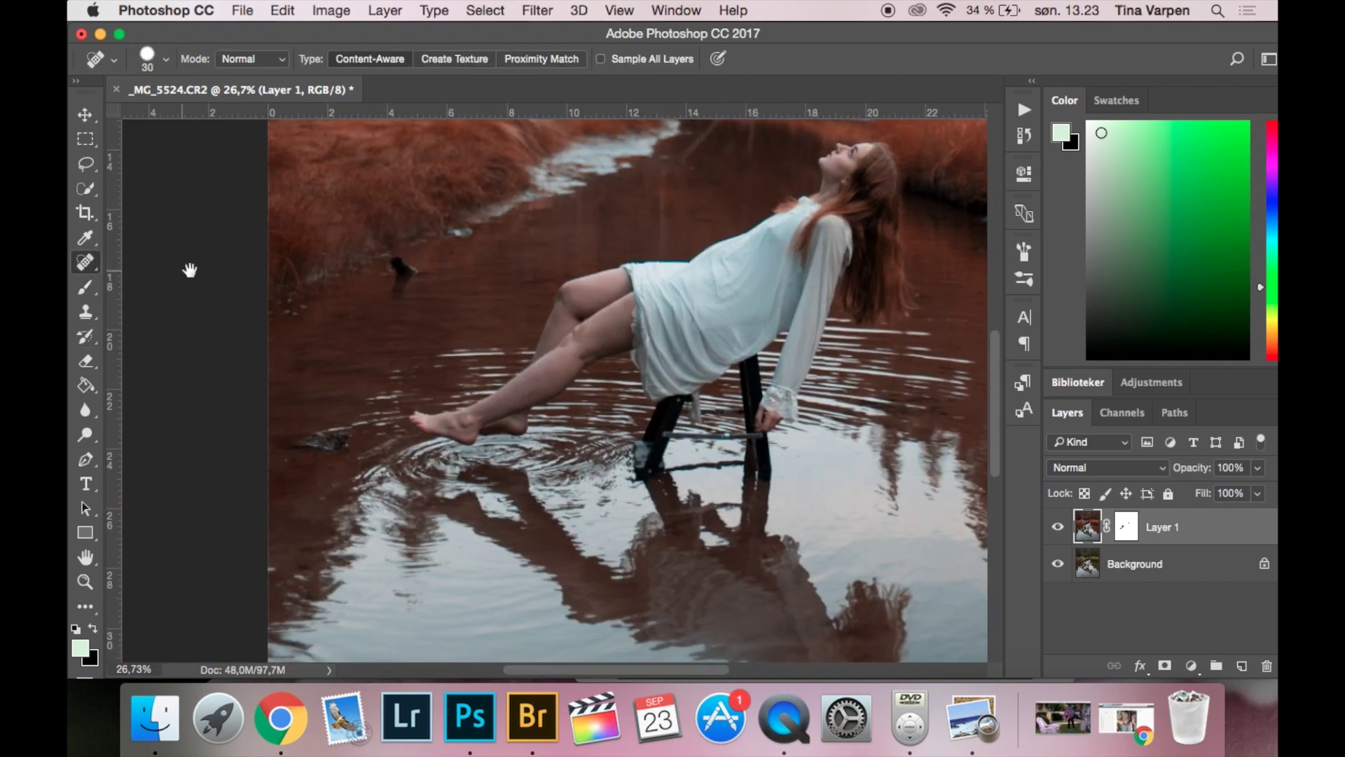
pyautogui.rightClick(82, 269)
pyautogui.click(195, 267)
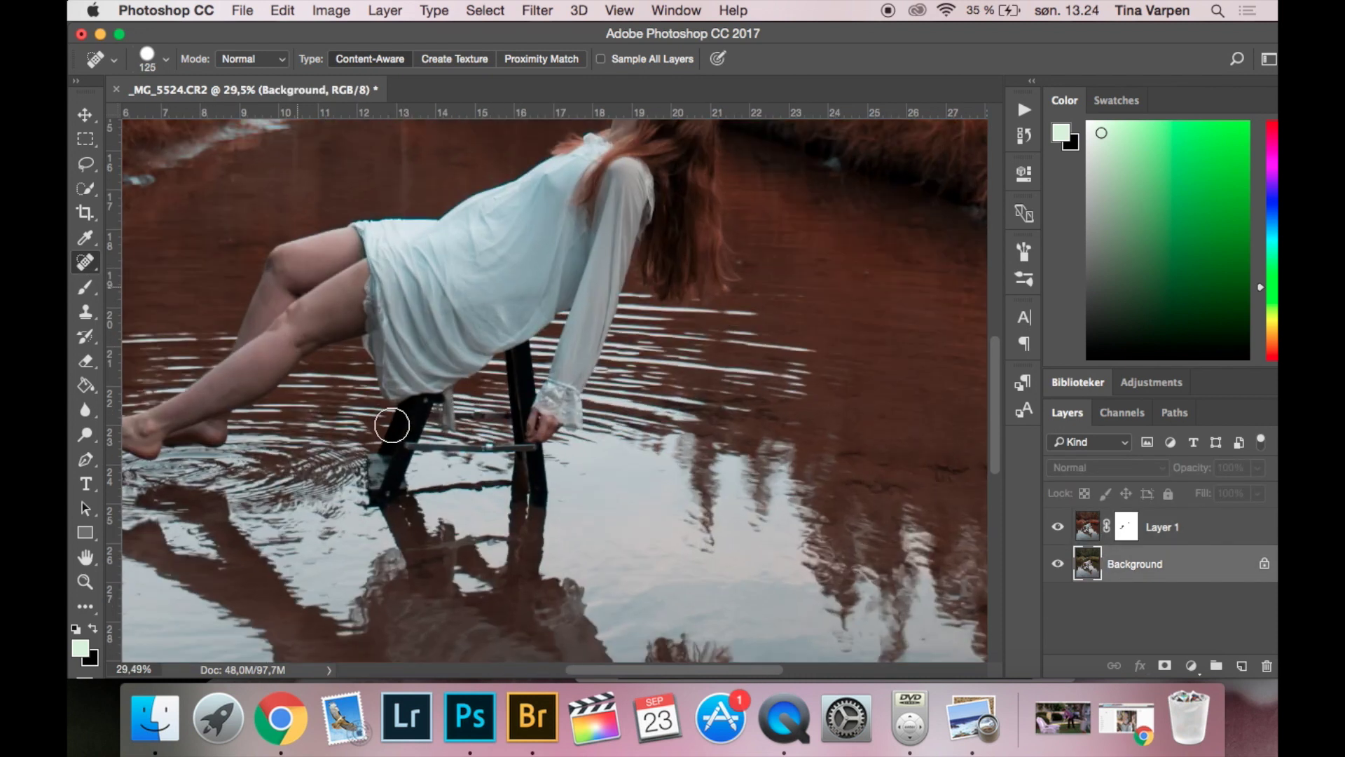
pyautogui.scroll(5, 392, 425)
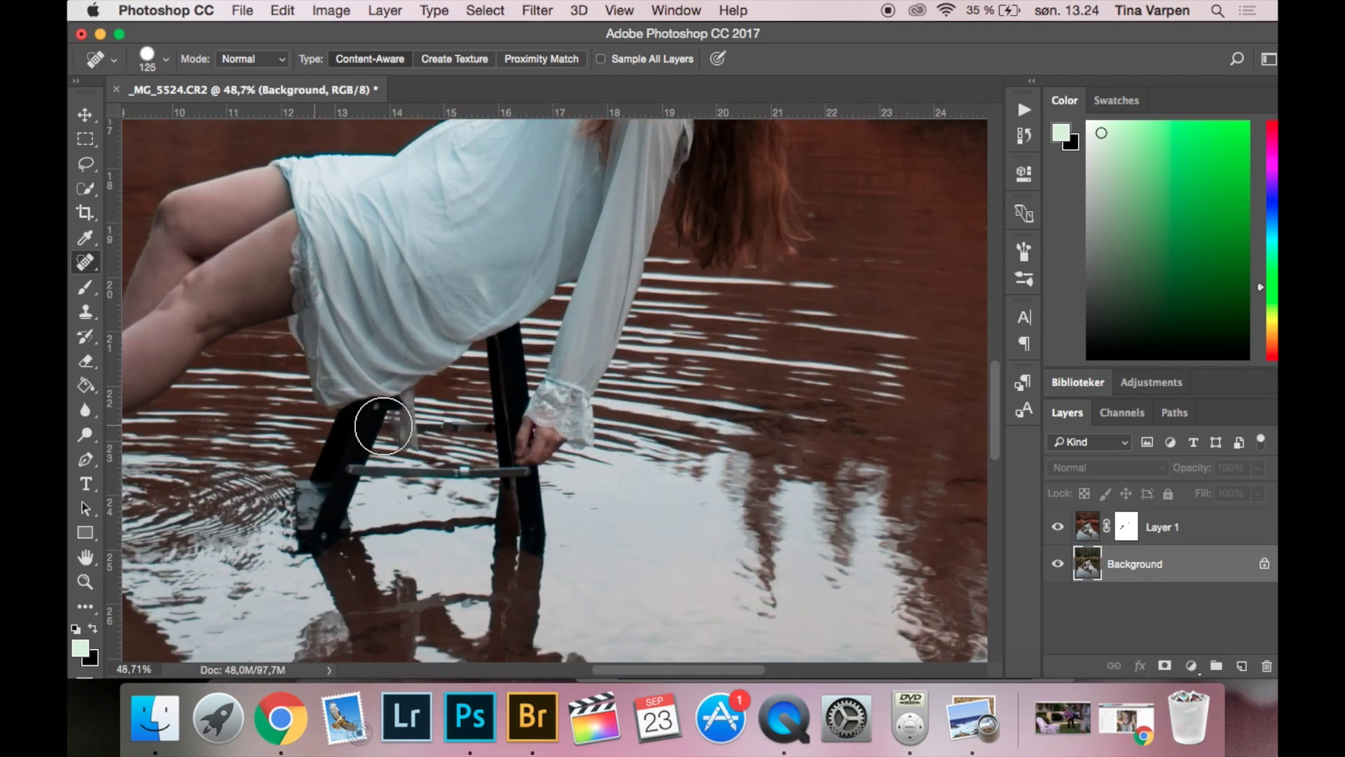
pyautogui.moveTo(250, 351); pyautogui.dragTo(435, 407)
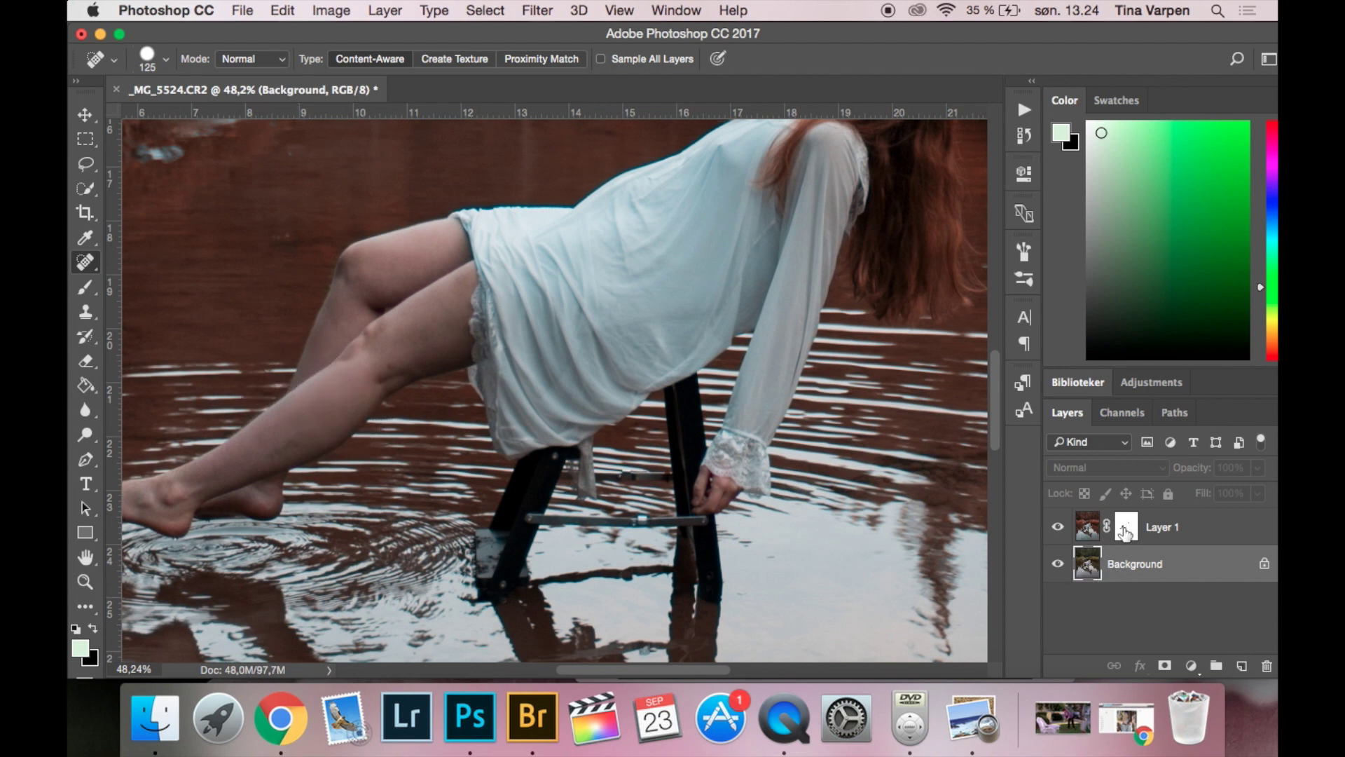
pyautogui.click(1085, 531)
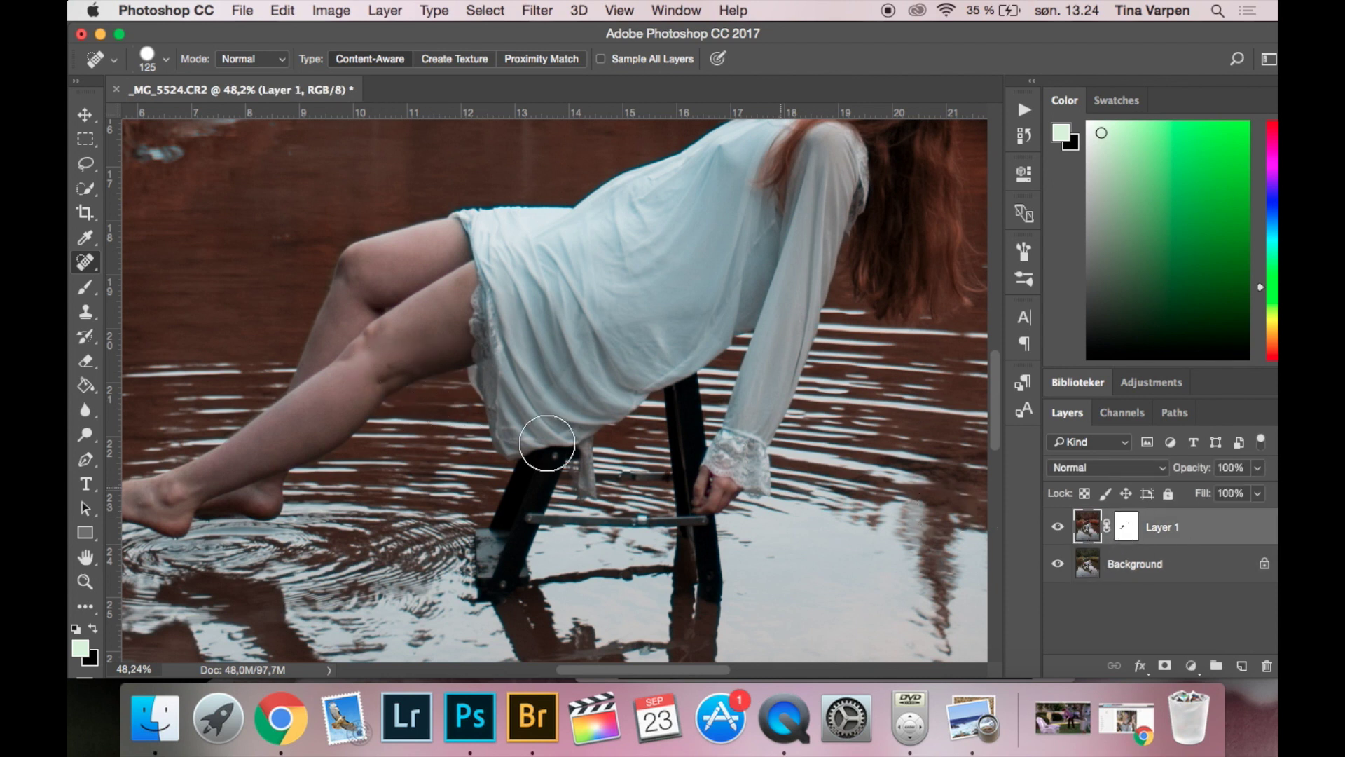
pyautogui.click(1126, 560)
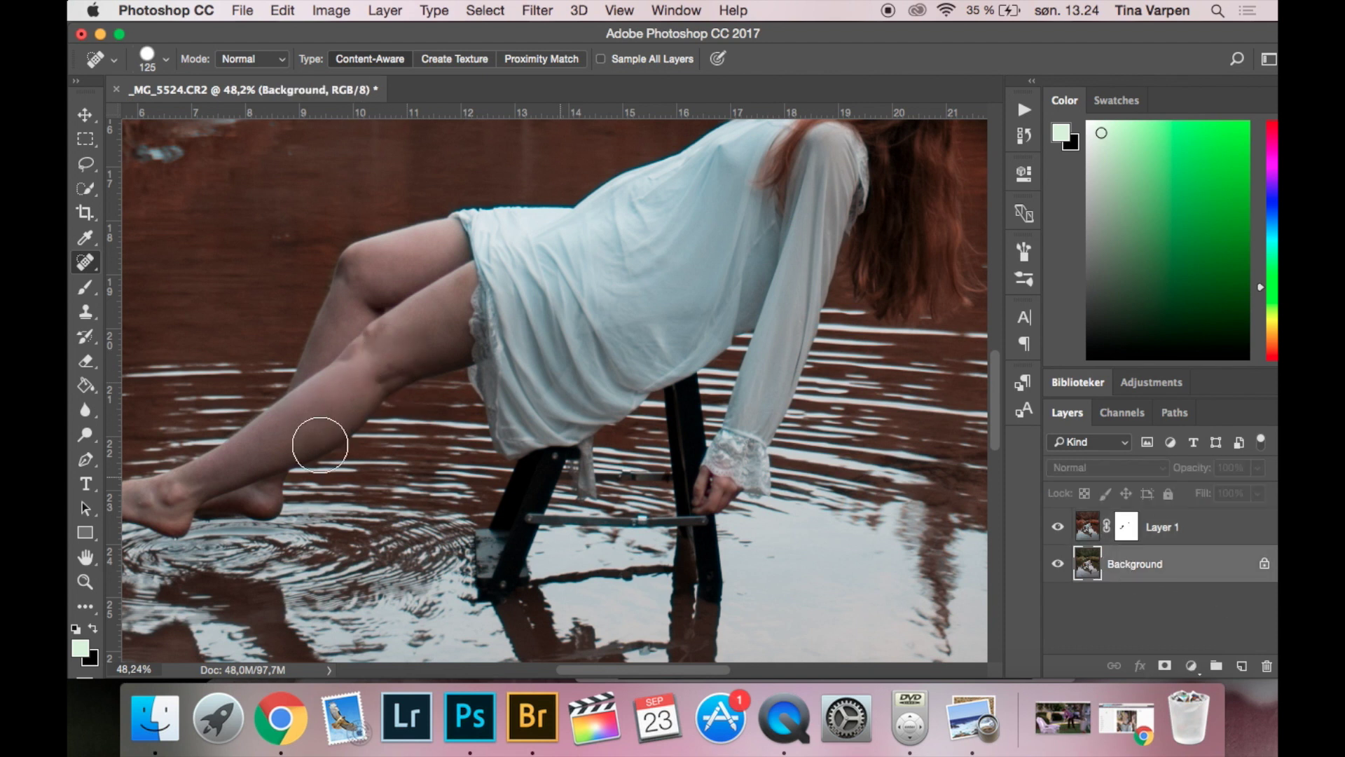
pyautogui.click(457, 292)
pyautogui.press('super+0')
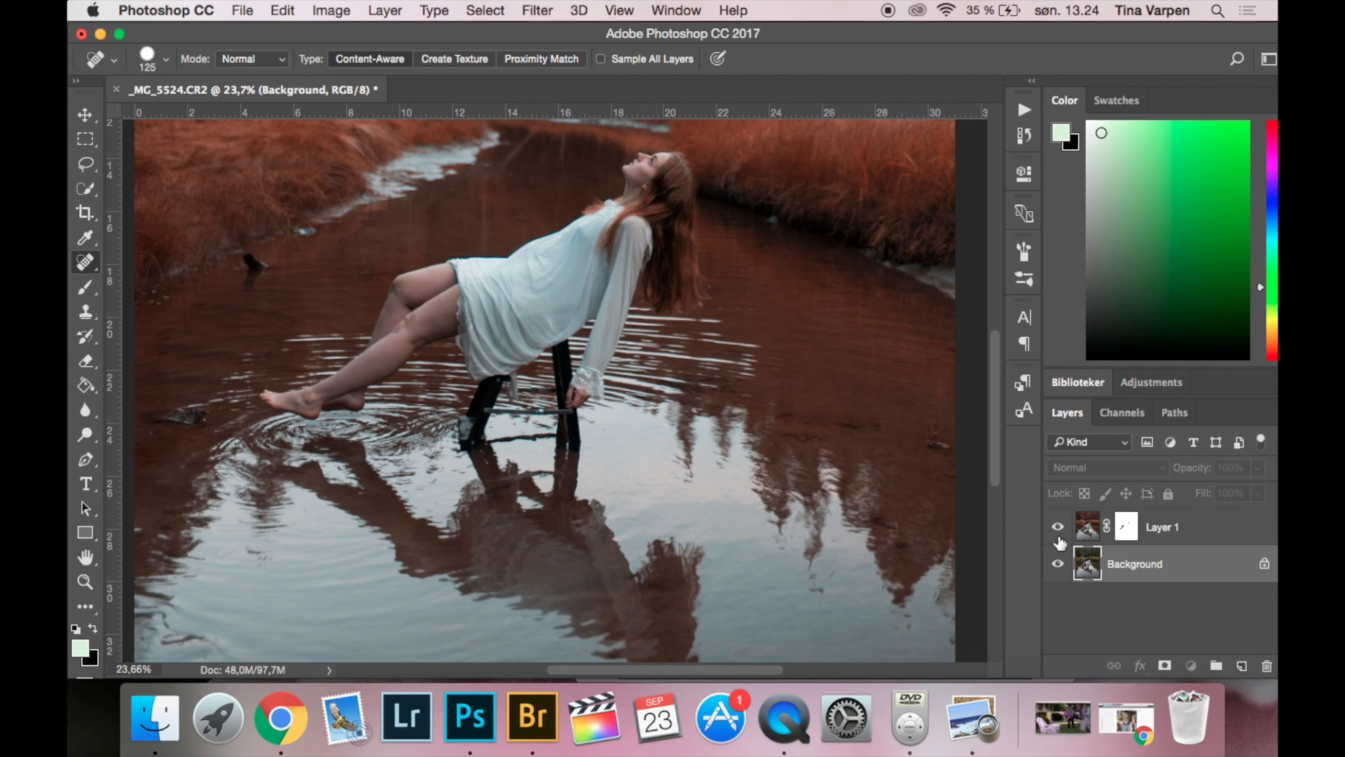
pyautogui.click(1060, 539)
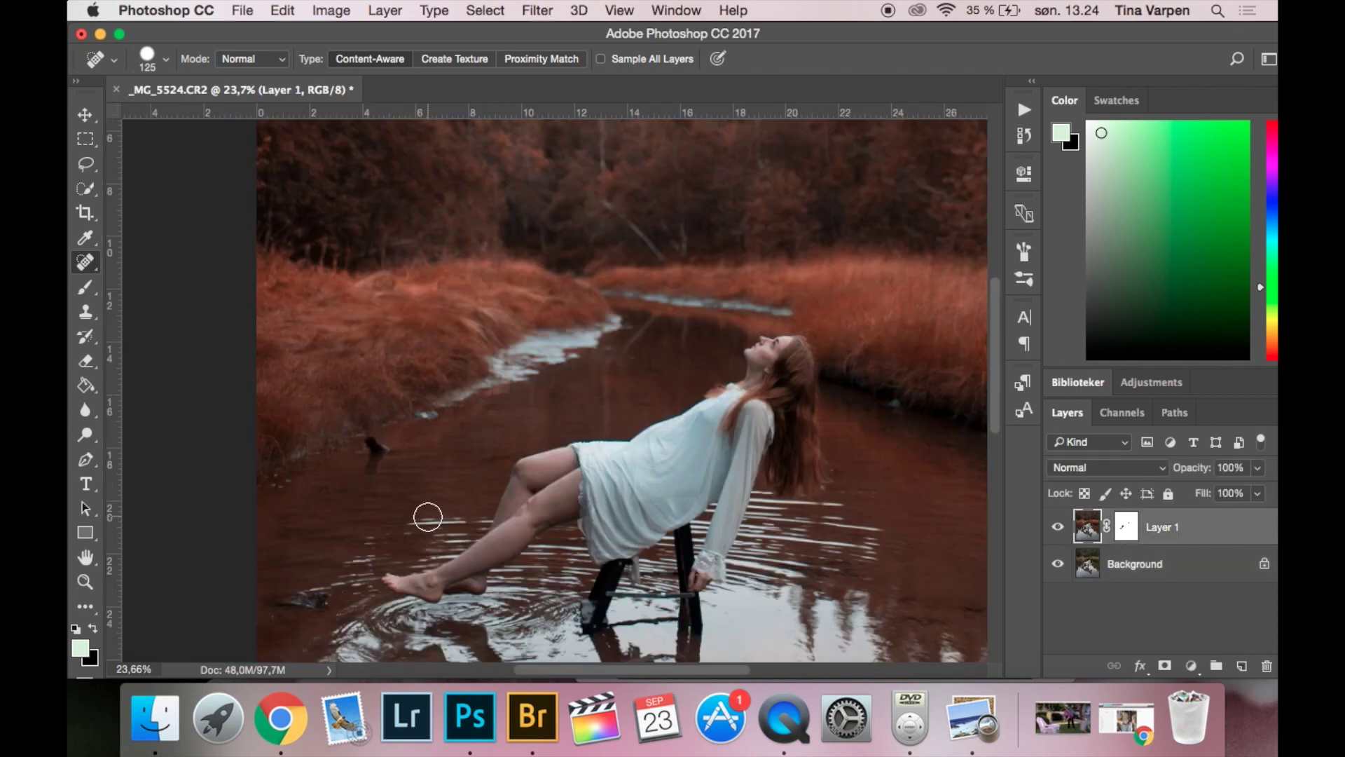
# Heal away the dark stump by the left riverbank, small marks in the river and the debris beside the woman's feet.
pyautogui.moveTo(380, 445); pyautogui.dragTo(431, 414)
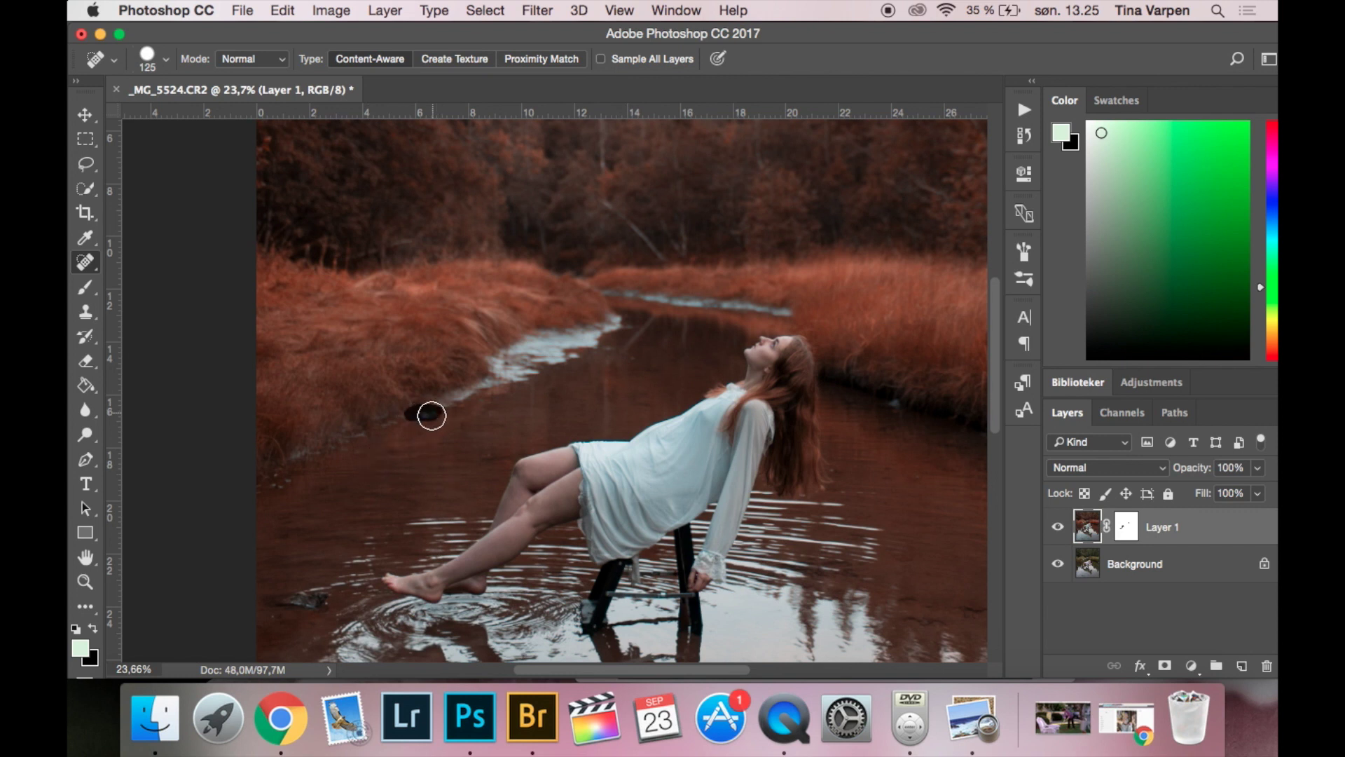
pyautogui.moveTo(487, 457); pyautogui.dragTo(508, 459)
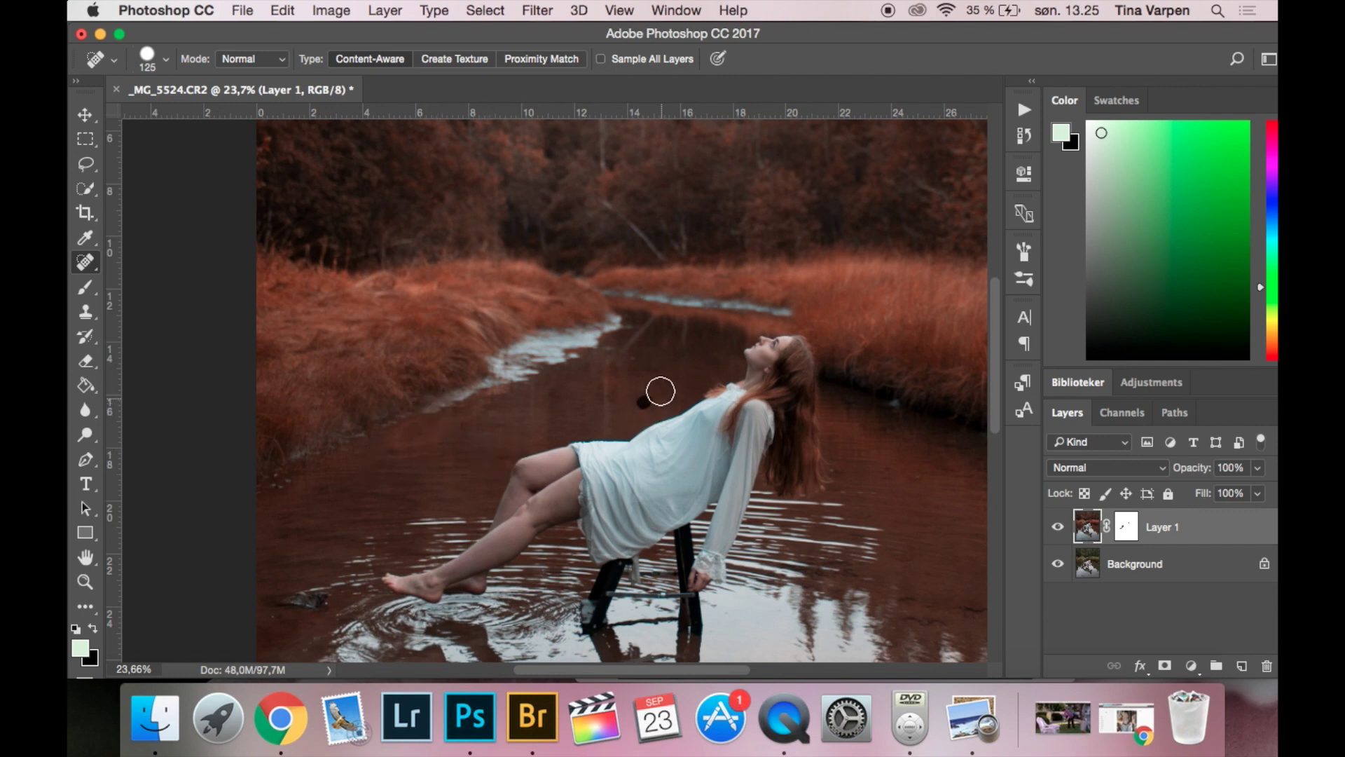
pyautogui.moveTo(646, 375); pyautogui.dragTo(643, 372)
pyautogui.moveTo(494, 496); pyautogui.dragTo(560, 298)
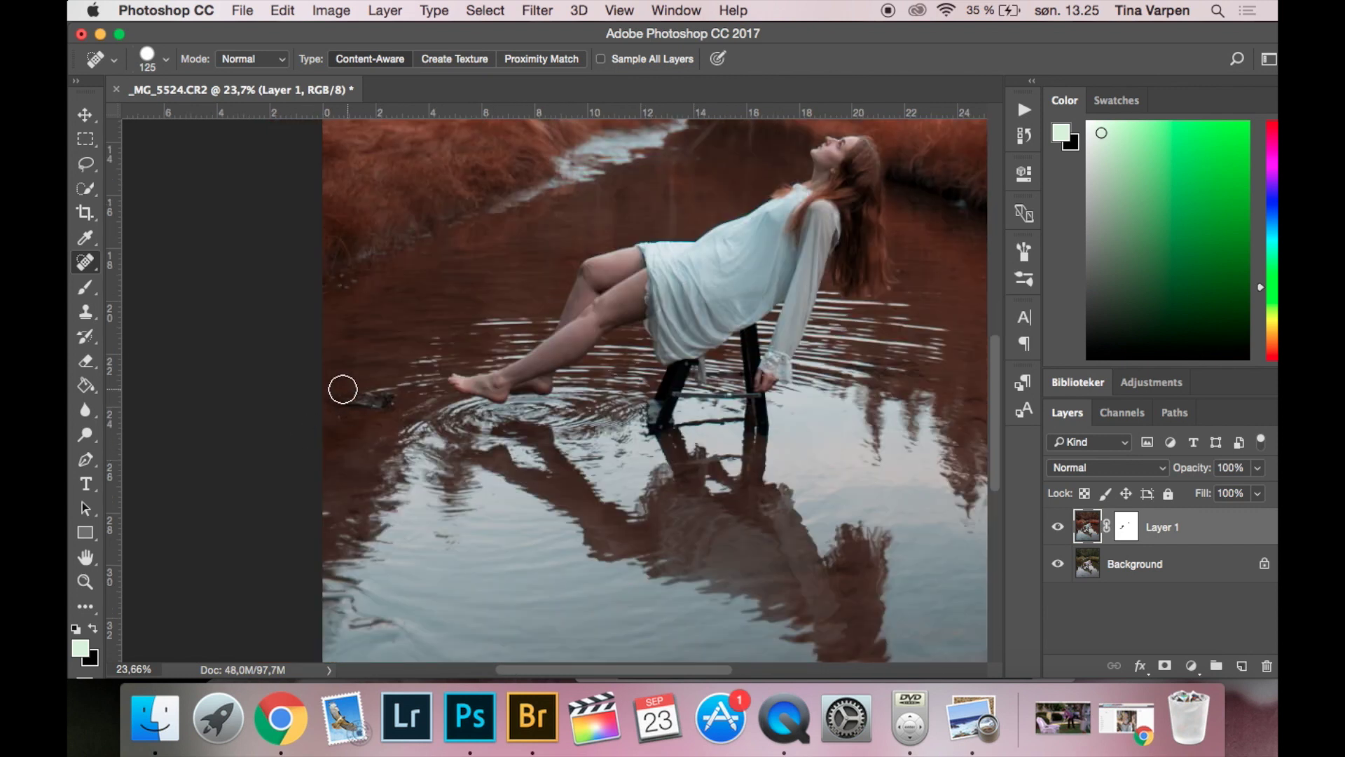
pyautogui.moveTo(342, 390)
pyautogui.mouseDown()
pyautogui.moveTo(393, 393)
pyautogui.moveTo(341, 411)
pyautogui.moveTo(336, 490)
pyautogui.moveTo(444, 486)
pyautogui.moveTo(459, 526)
pyautogui.mouseUp()
# Heal away the spots and debris in the water and tree reflections along the image's right edge.
pyautogui.scroll(-4, 265, 395)
pyautogui.hscroll(2, 265, 396)
pyautogui.scroll(-4, 525, 545)
pyautogui.hscroll(2, 526, 545)
pyautogui.moveTo(984, 540); pyautogui.dragTo(604, 550)
pyautogui.moveTo(464, 386); pyautogui.dragTo(527, 555)
pyautogui.click(601, 443)
pyautogui.click(629, 465)
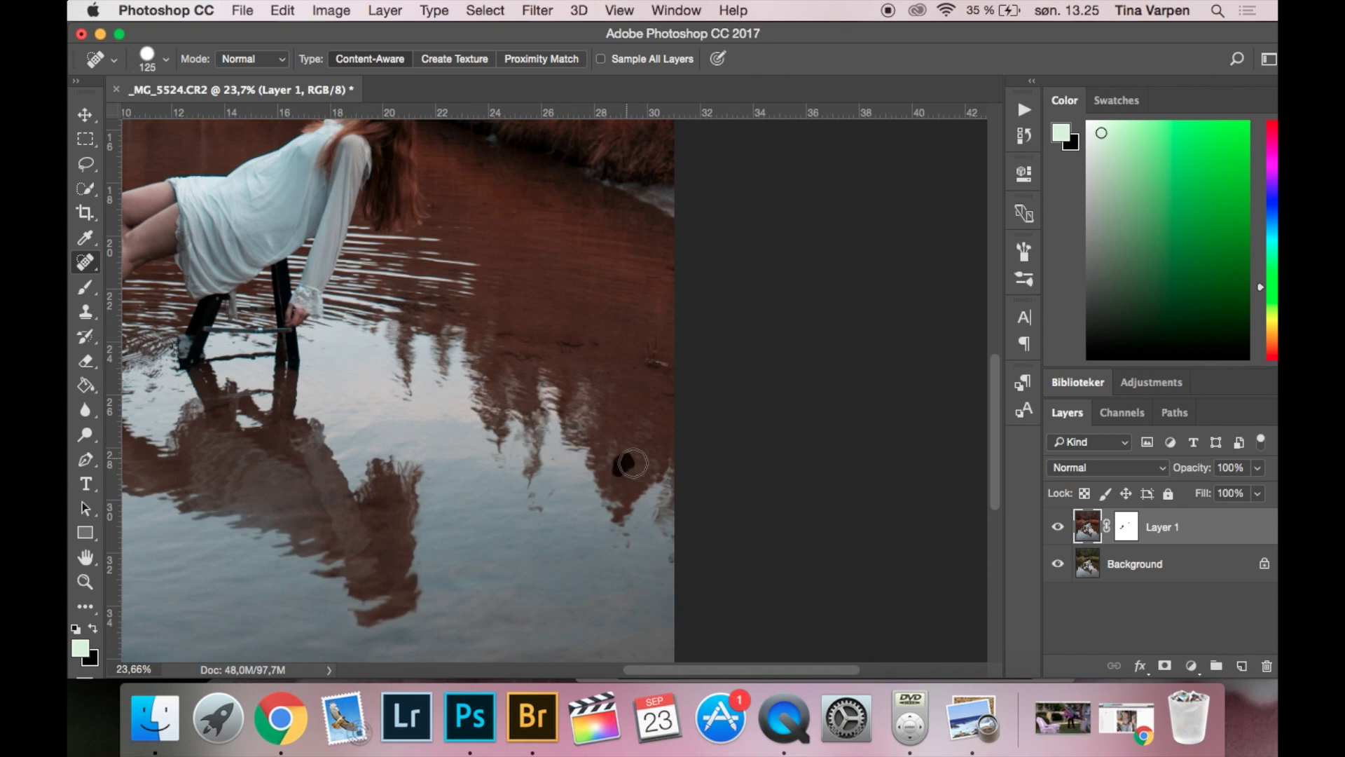
pyautogui.click(657, 354)
pyautogui.click(676, 385)
# Heal away the pale branches and trunks in the forest behind the river.
pyautogui.scroll(8, 414, 356)
pyautogui.hscroll(-1, 413, 356)
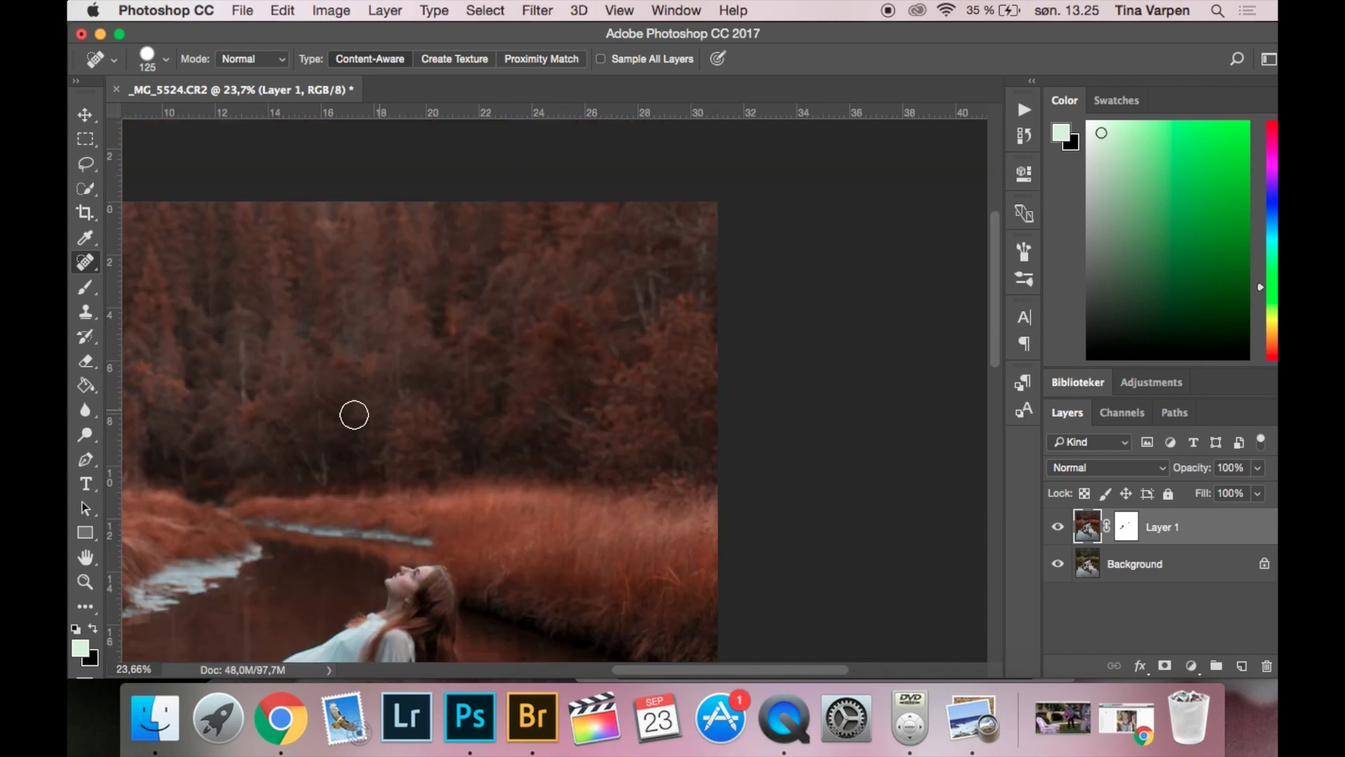
pyautogui.click(314, 468)
pyautogui.moveTo(554, 415); pyautogui.dragTo(591, 423)
pyautogui.moveTo(596, 352); pyautogui.dragTo(617, 314)
pyautogui.moveTo(633, 314)
pyautogui.mouseDown()
pyautogui.moveTo(645, 312)
pyautogui.moveTo(648, 280)
pyautogui.mouseUp()
pyautogui.moveTo(671, 217); pyautogui.dragTo(707, 298)
pyautogui.hscroll(-12, 650, 255)
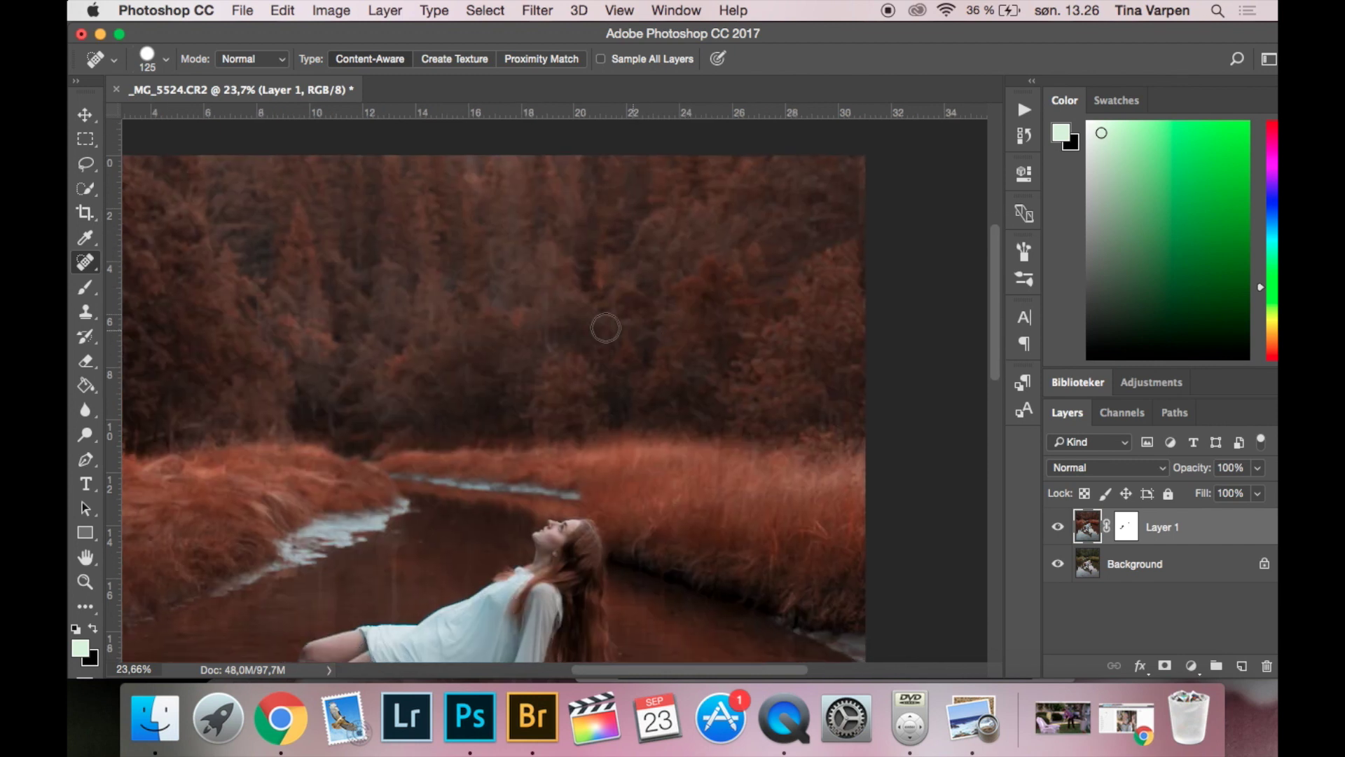
# Compare the retouched layer with the original photo by hiding and showing it.
pyautogui.scroll(-8, 604, 321)
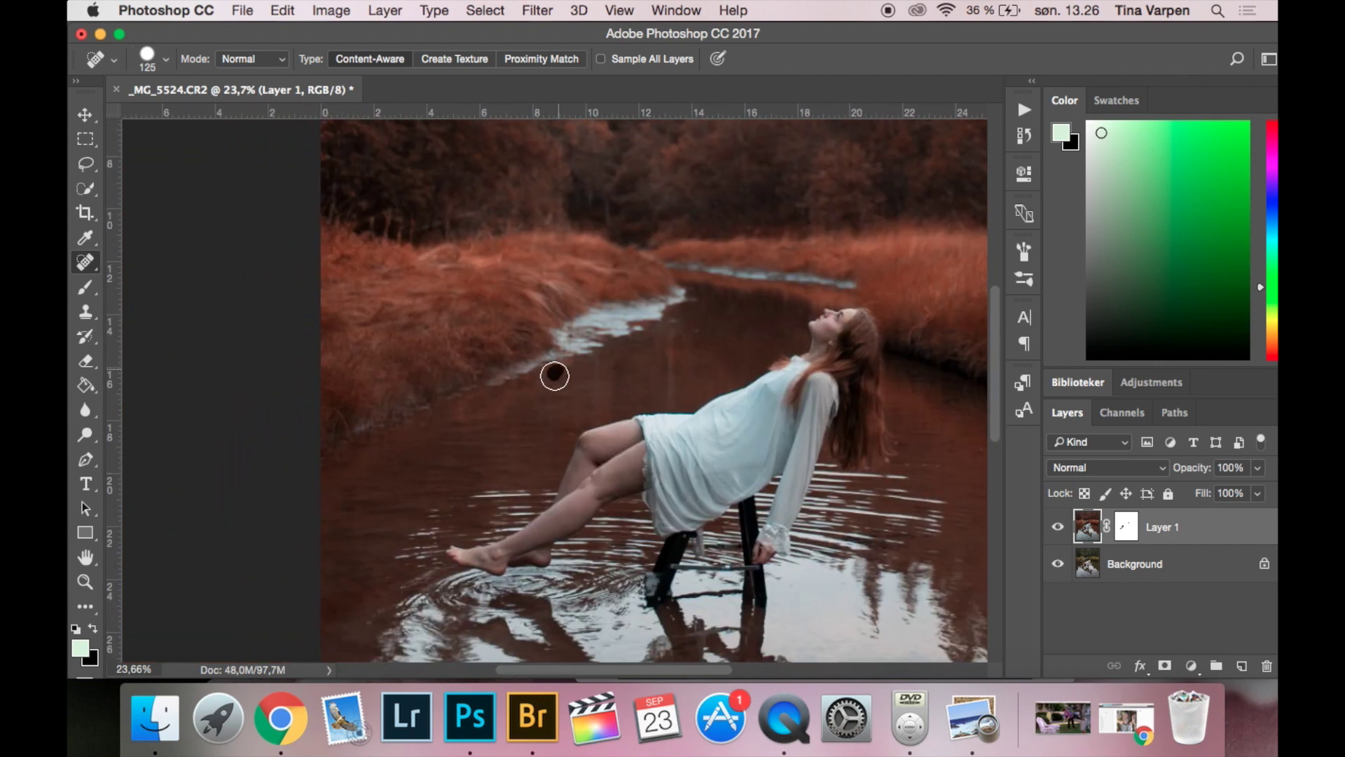
pyautogui.hscroll(5, 552, 372)
pyautogui.scroll(-8, 553, 372)
pyautogui.scroll(-5, 605, 416)
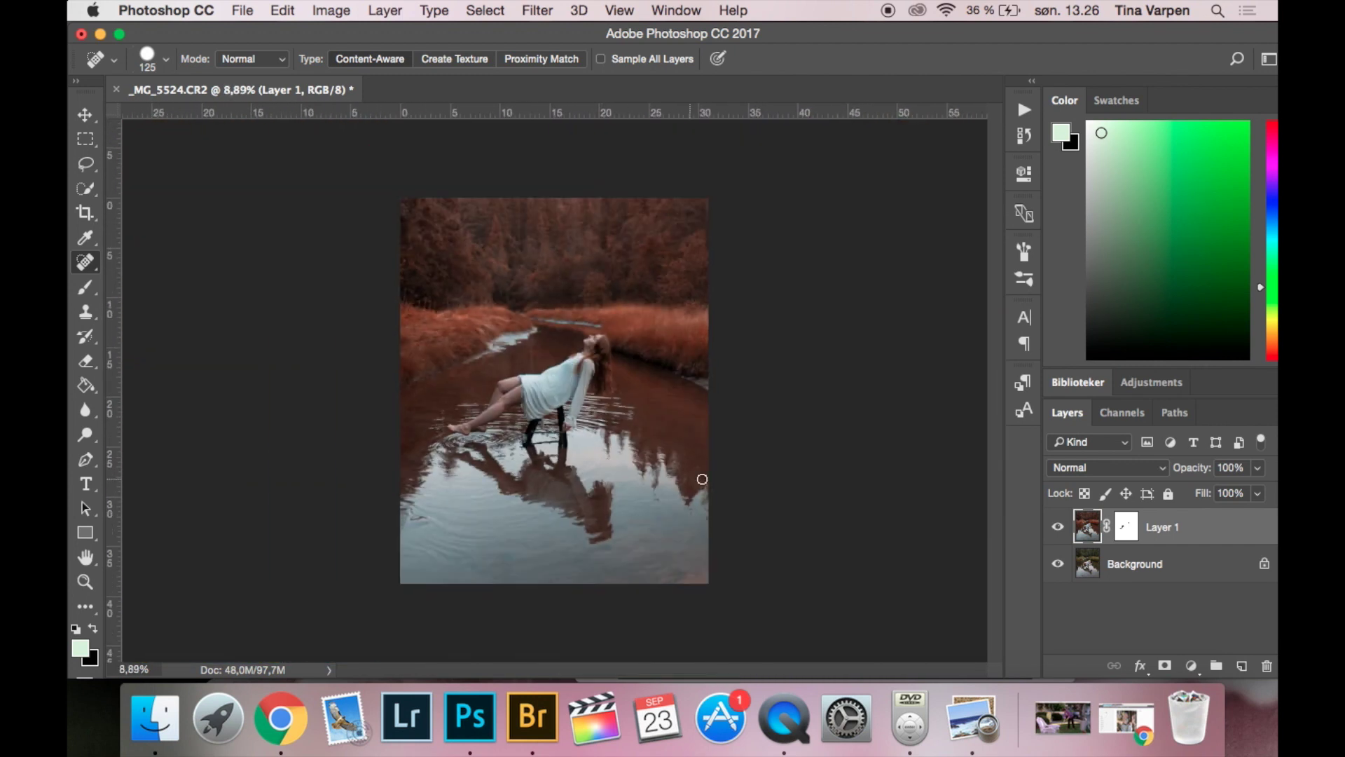
pyautogui.click(1059, 531)
pyautogui.click(1060, 531)
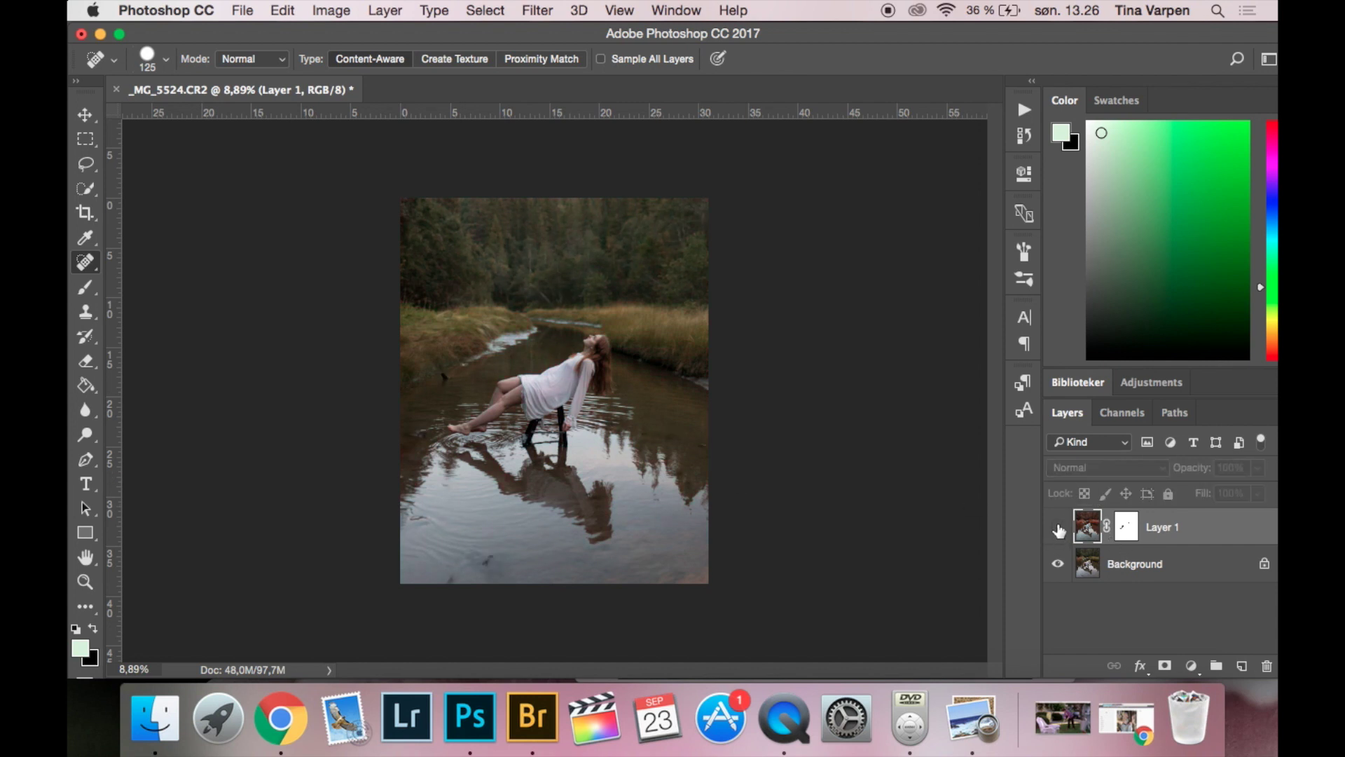
pyautogui.click(1059, 531)
# Duplicate the retouched red layer together with its mask.
pyautogui.moveTo(1156, 527); pyautogui.dragTo(1242, 666)
pyautogui.scroll(6, 560, 438)
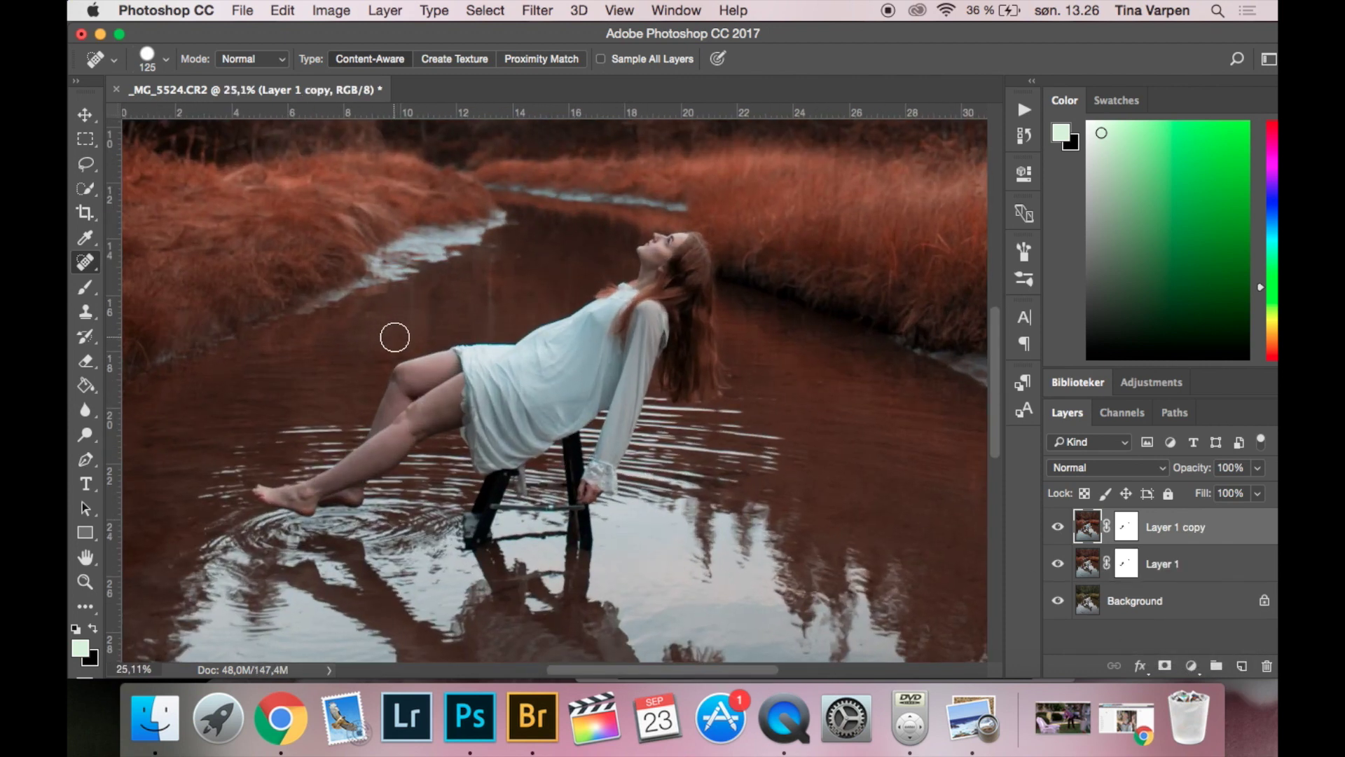
# Clone dark water over the pale reflection along the left riverbank with a soft 137 px Clone Stamp brush.
pyautogui.moveTo(361, 300)
pyautogui.mouseDown()
pyautogui.moveTo(351, 390)
pyautogui.moveTo(403, 426)
pyautogui.mouseUp()
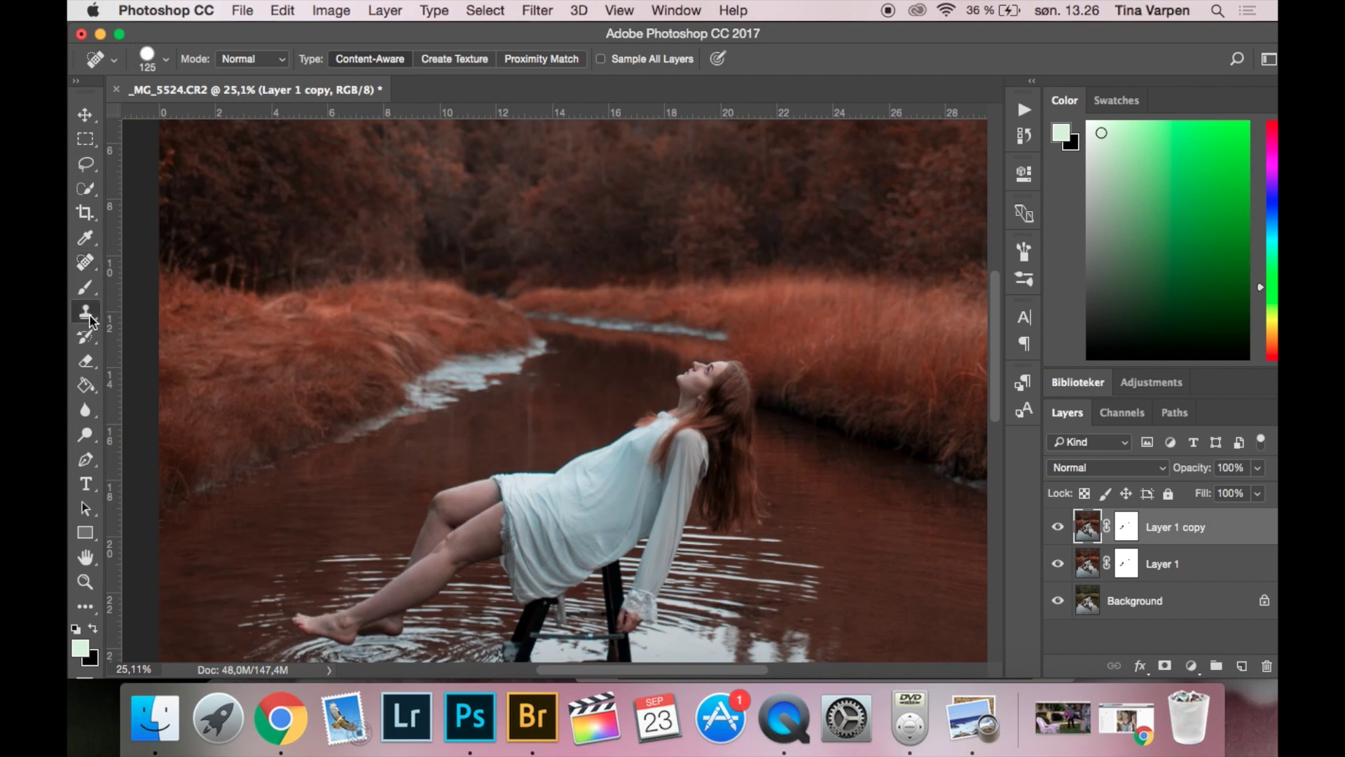
pyautogui.click(85, 311)
pyautogui.click(161, 312)
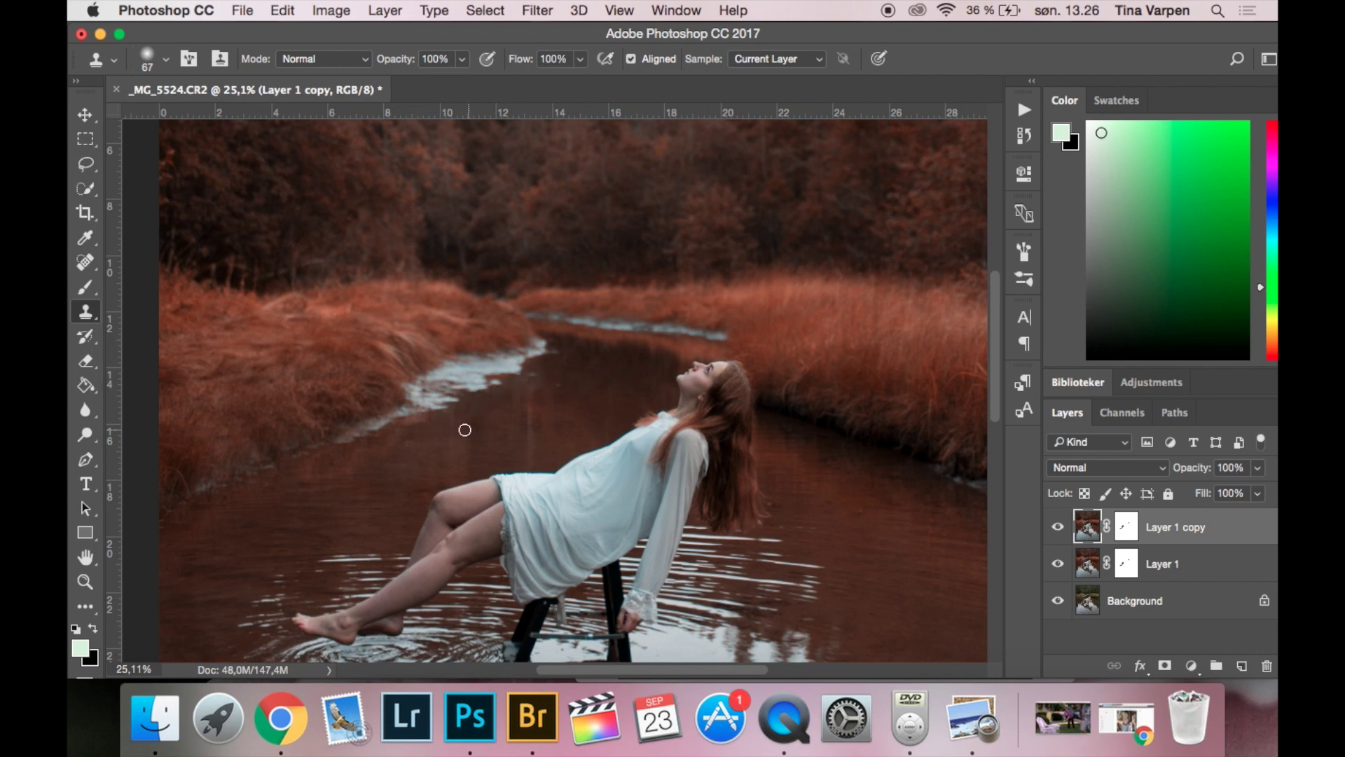
pyautogui.rightClick(418, 456)
pyautogui.click(589, 440)
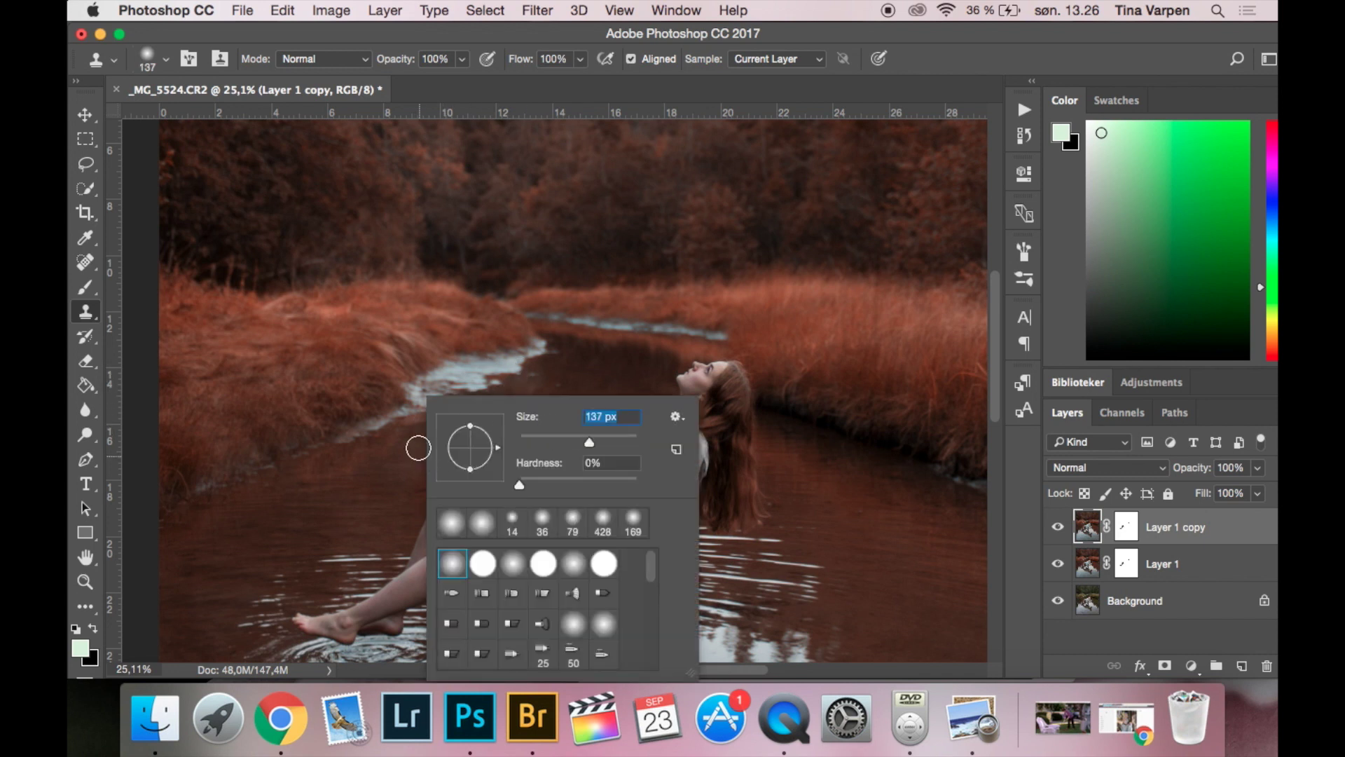
pyautogui.click(413, 452)
pyautogui.press('Return')
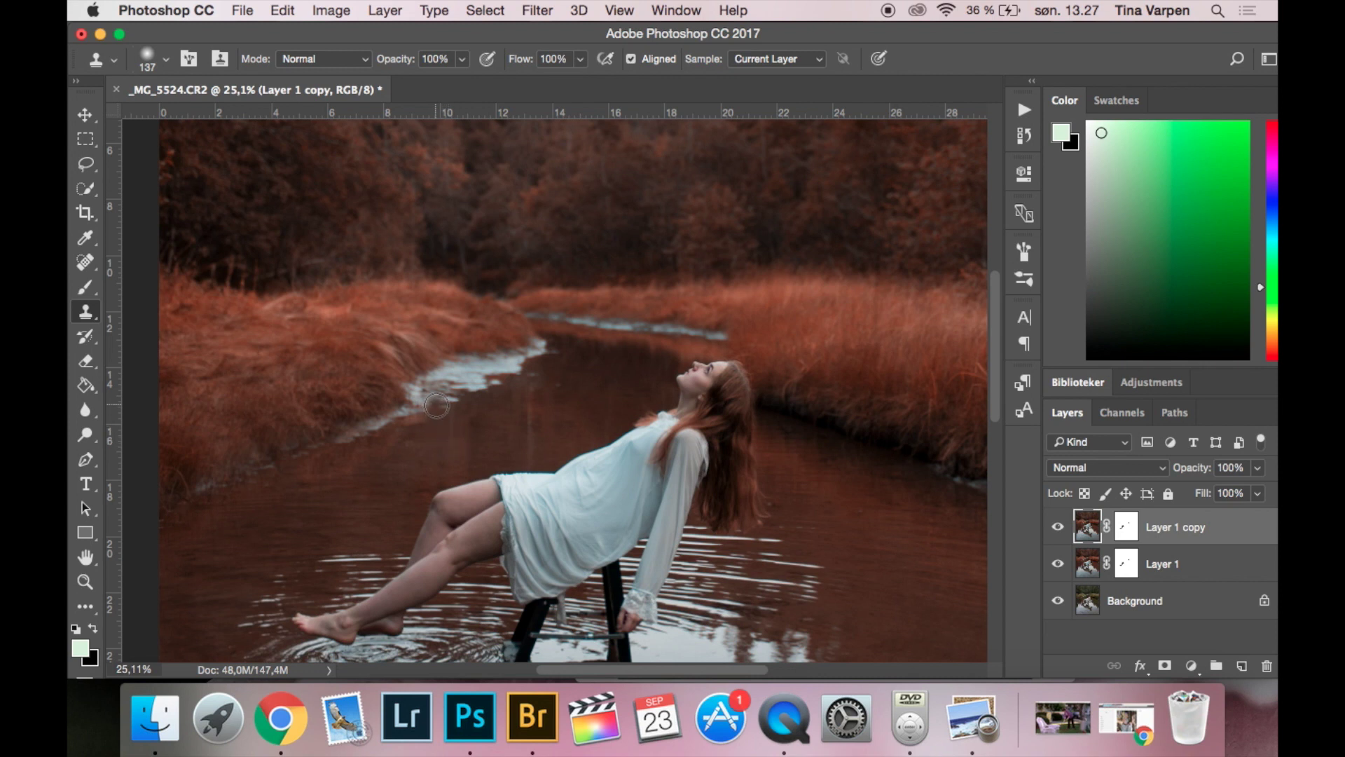
pyautogui.moveTo(436, 400)
pyautogui.mouseDown()
pyautogui.moveTo(412, 429)
pyautogui.moveTo(453, 375)
pyautogui.moveTo(509, 399)
pyautogui.mouseUp()
pyautogui.click(435, 402)
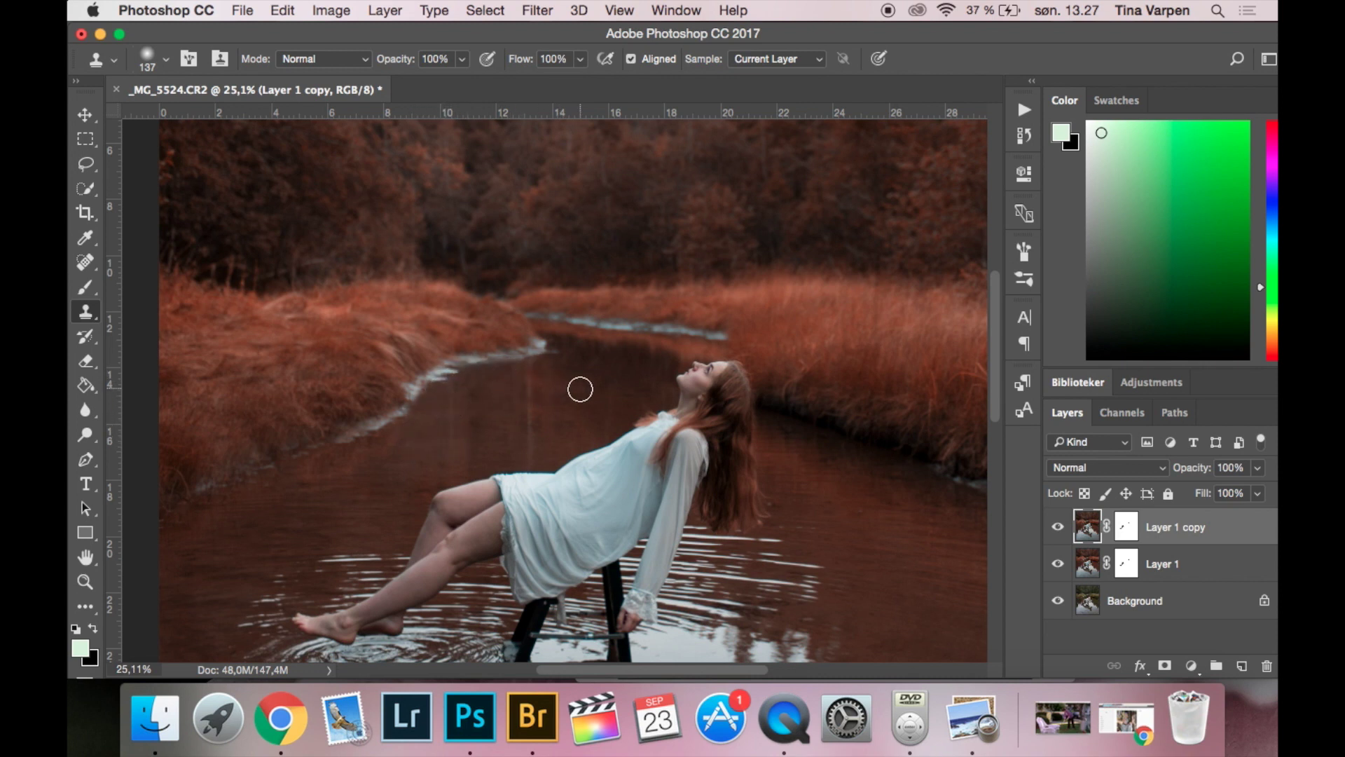
# Heal the uneven patches in the water beside the left riverbank with the Spot Healing Brush.
pyautogui.click(89, 262)
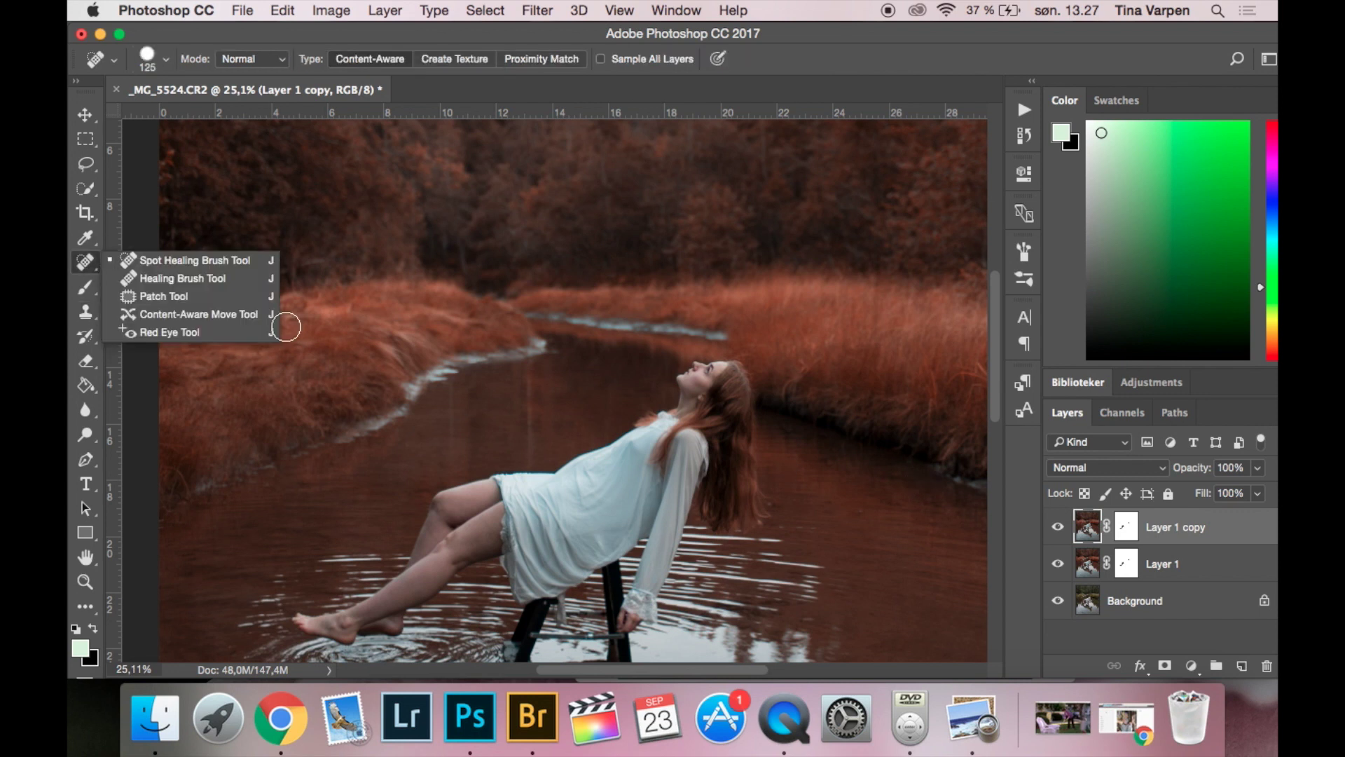
pyautogui.click(202, 263)
pyautogui.moveTo(453, 388); pyautogui.dragTo(453, 445)
pyautogui.moveTo(533, 388); pyautogui.dragTo(541, 442)
pyautogui.scroll(-3, 541, 441)
pyautogui.scroll(2, 676, 426)
pyautogui.scroll(2, 681, 436)
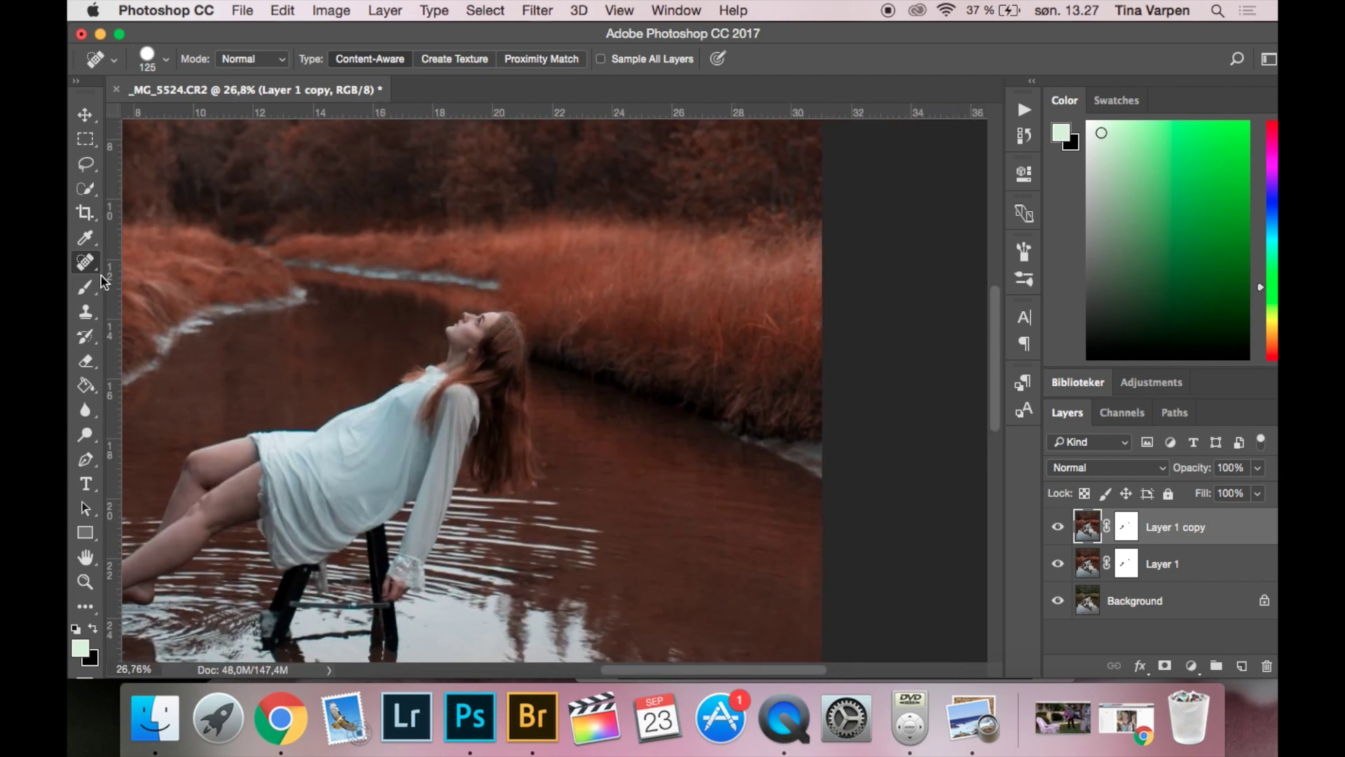
# Clone dark bank and water over the pale strip below the right riverbank at the image edge.
pyautogui.click(85, 311)
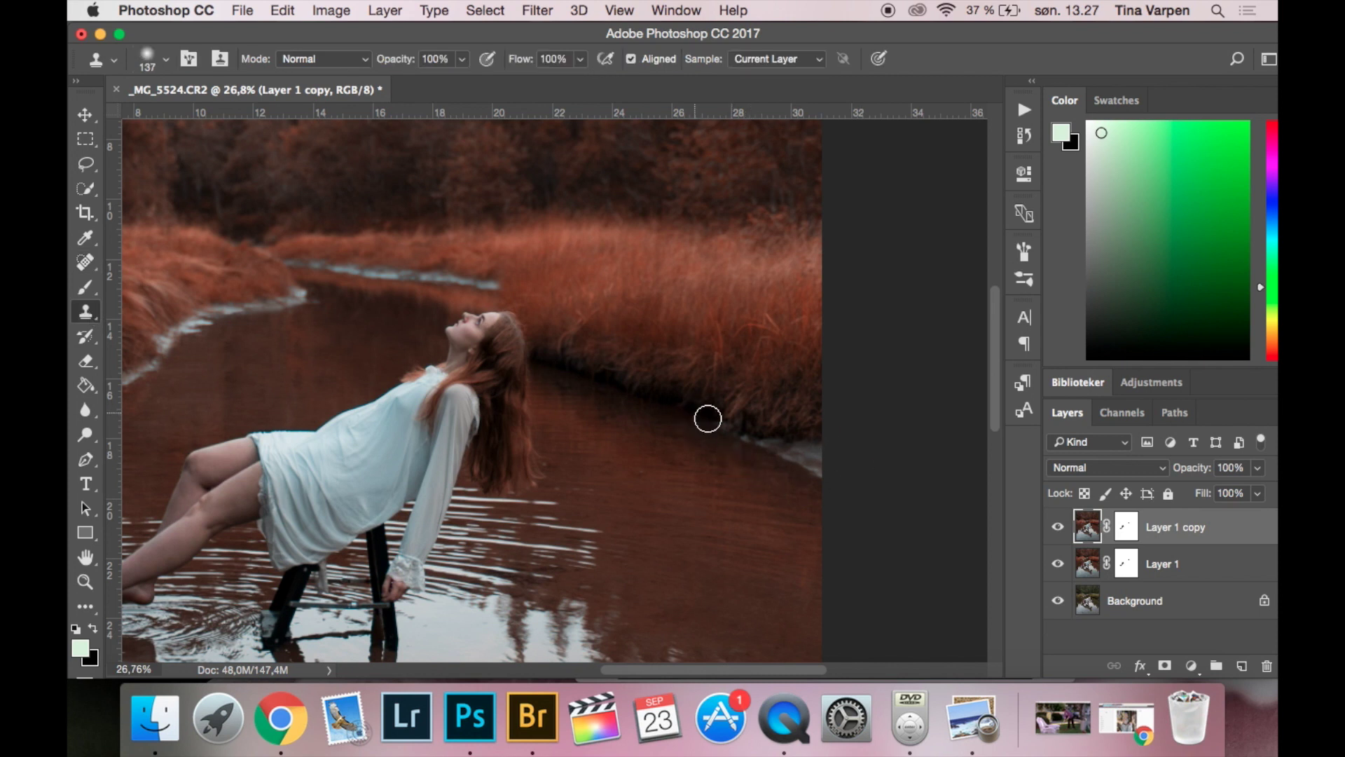
pyautogui.moveTo(752, 432)
pyautogui.mouseDown()
pyautogui.moveTo(724, 433)
pyautogui.moveTo(754, 450)
pyautogui.moveTo(792, 445)
pyautogui.moveTo(811, 477)
pyautogui.mouseUp()
pyautogui.keyDown('alt'); pyautogui.click(671, 405); pyautogui.keyUp('alt')
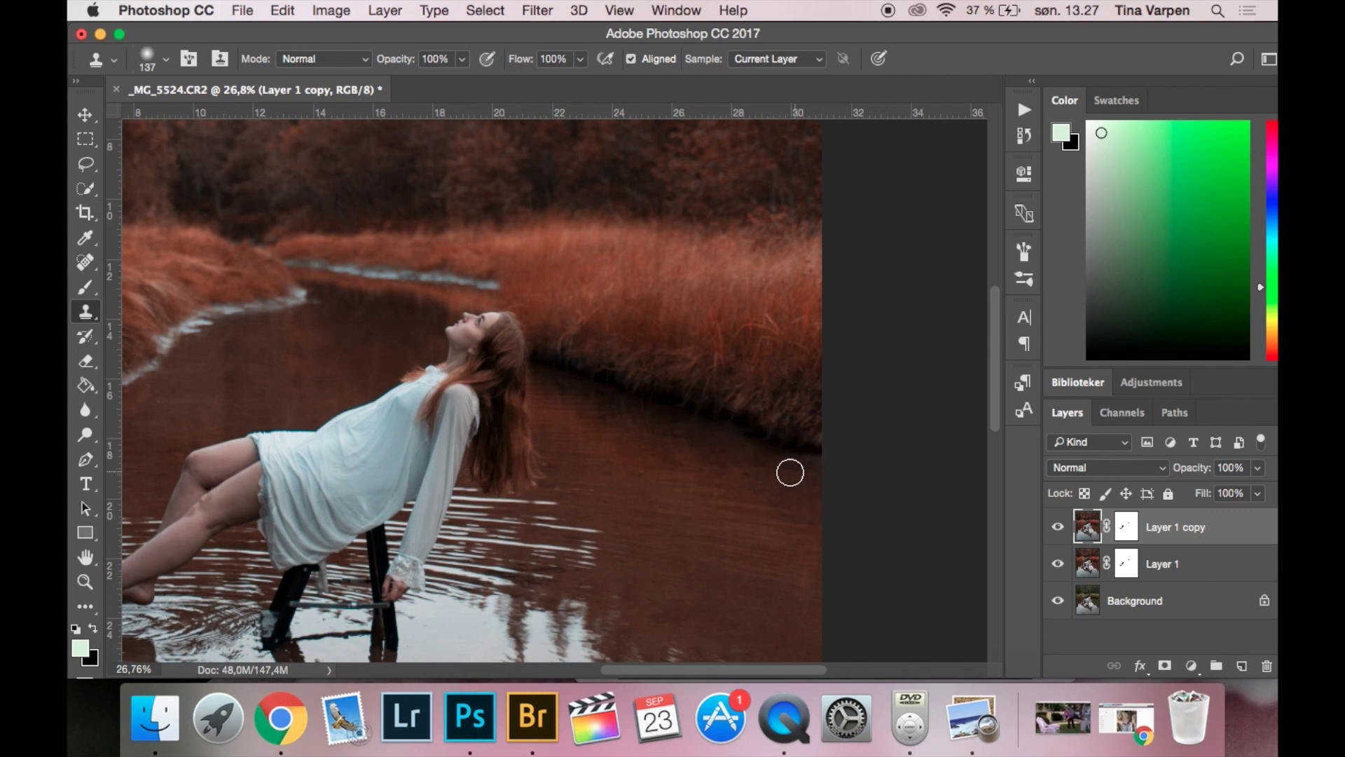
pyautogui.moveTo(770, 459); pyautogui.dragTo(792, 460)
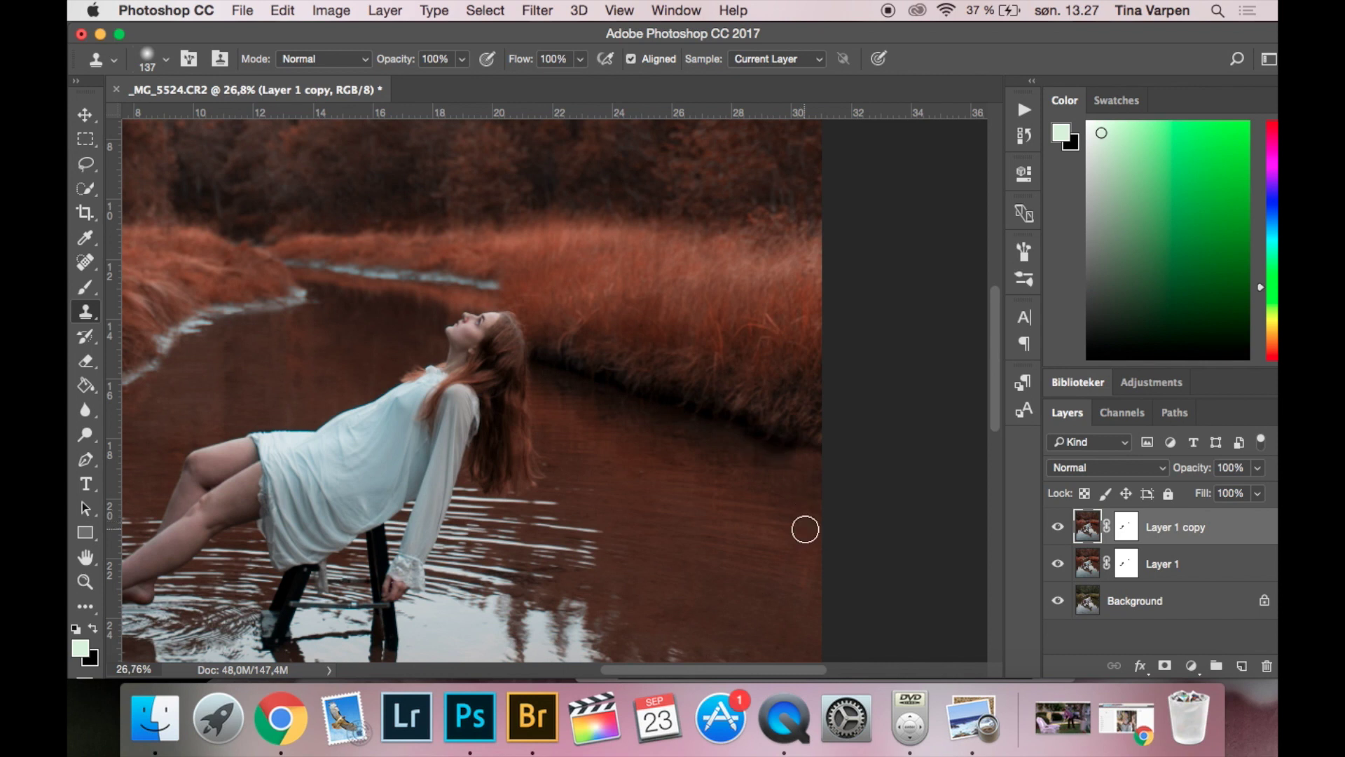
pyautogui.press('super+z')
# Compare the riverbank cleanup with the layer below by hiding and showing the top layer.
pyautogui.press('super+0')
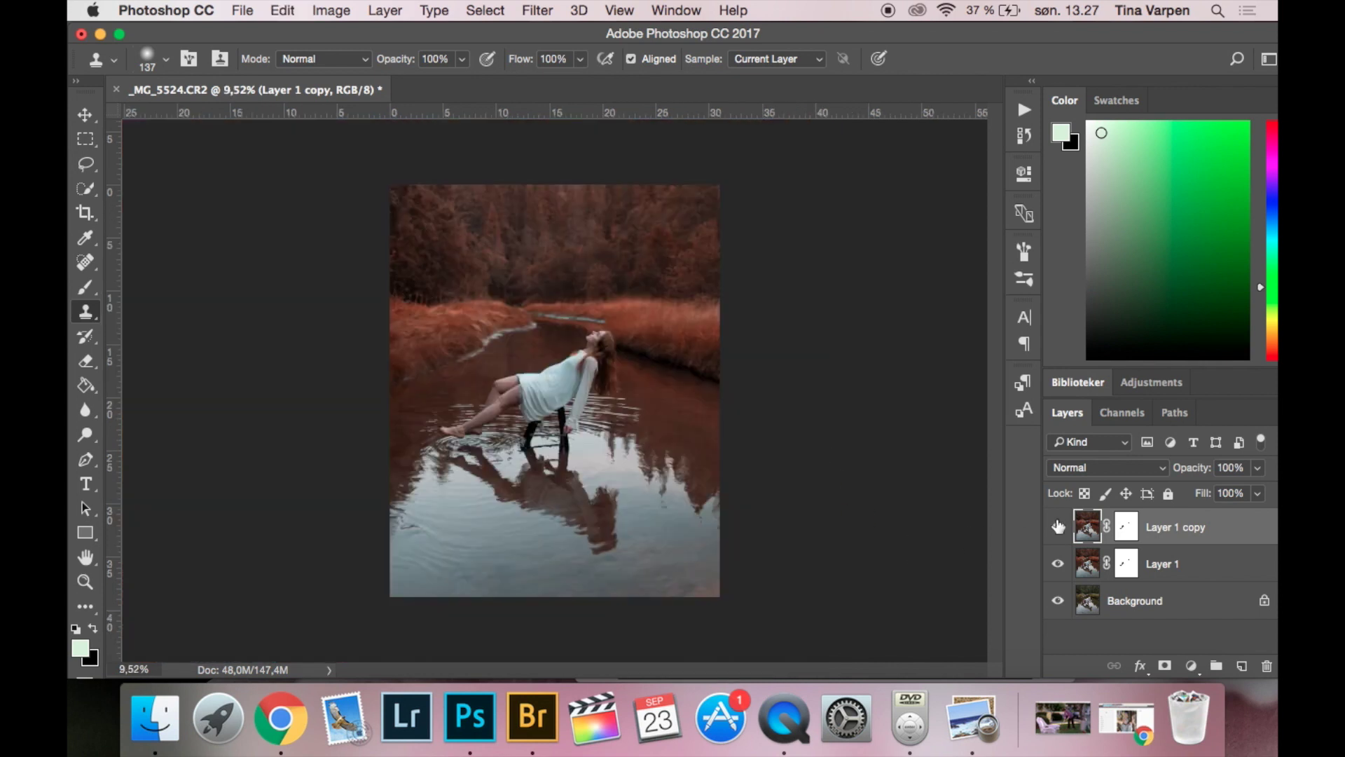
pyautogui.click(1058, 527)
pyautogui.click(1057, 526)
# Clone bright water over the foot of the right stool leg and its reflection, using a 65 px brush for the finer strokes.
pyautogui.press('j')
pyautogui.scroll(5, 568, 365)
pyautogui.moveTo(543, 517); pyautogui.dragTo(526, 294)
pyautogui.moveTo(609, 652); pyautogui.dragTo(658, 516)
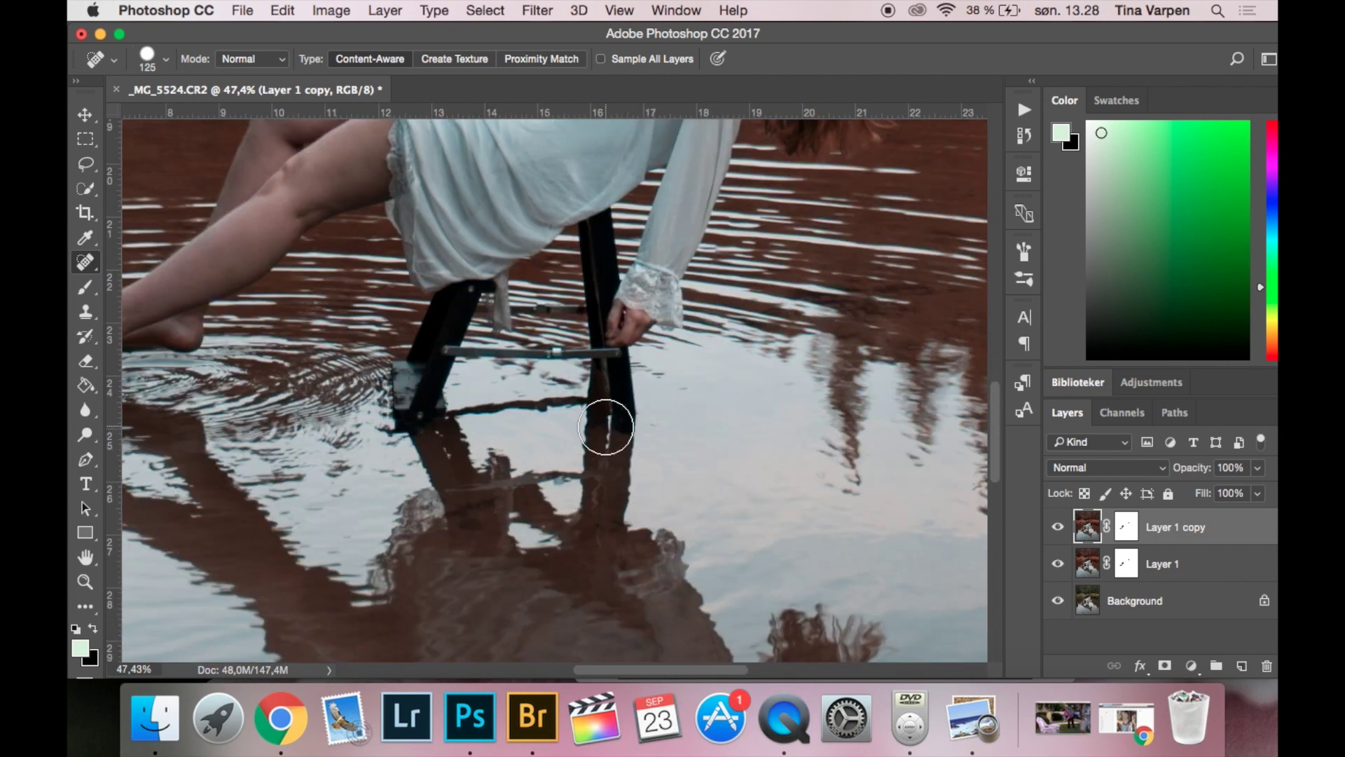
pyautogui.click(84, 313)
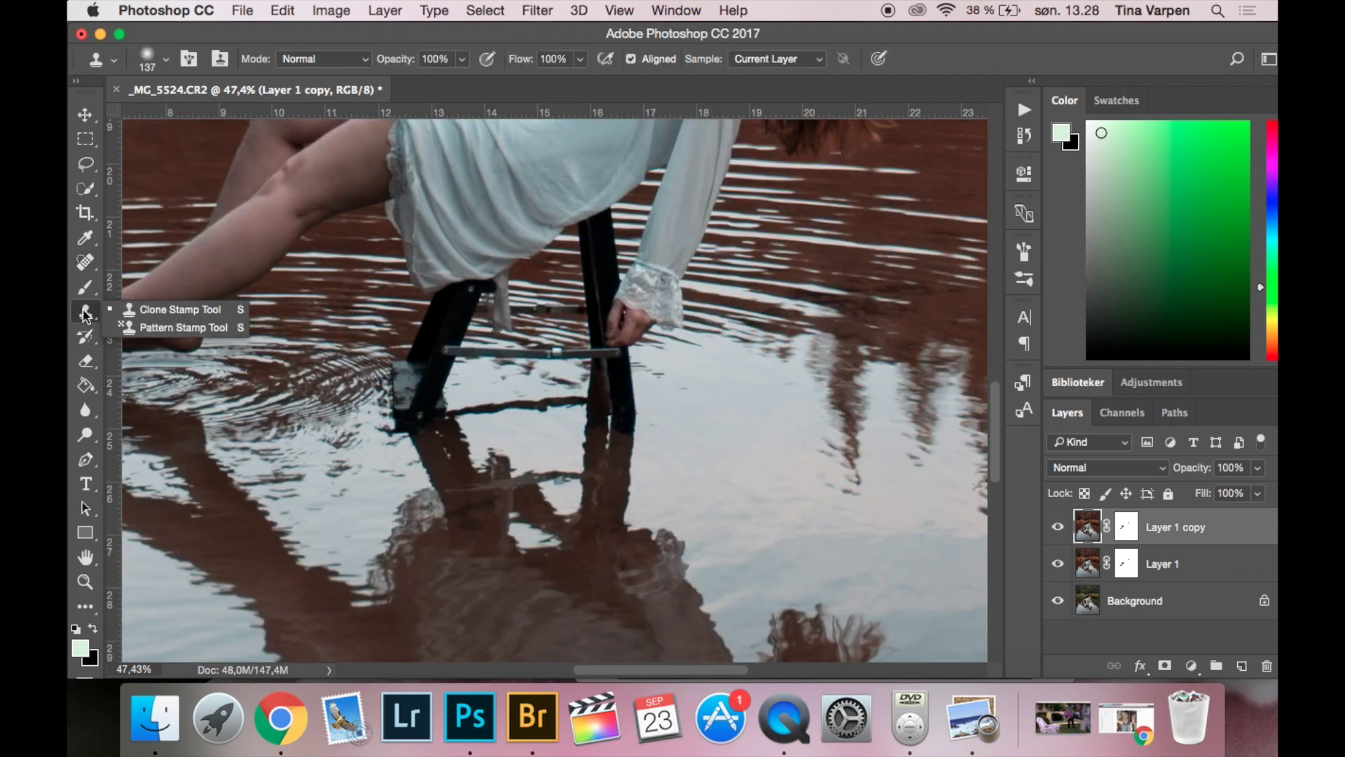
pyautogui.click(172, 310)
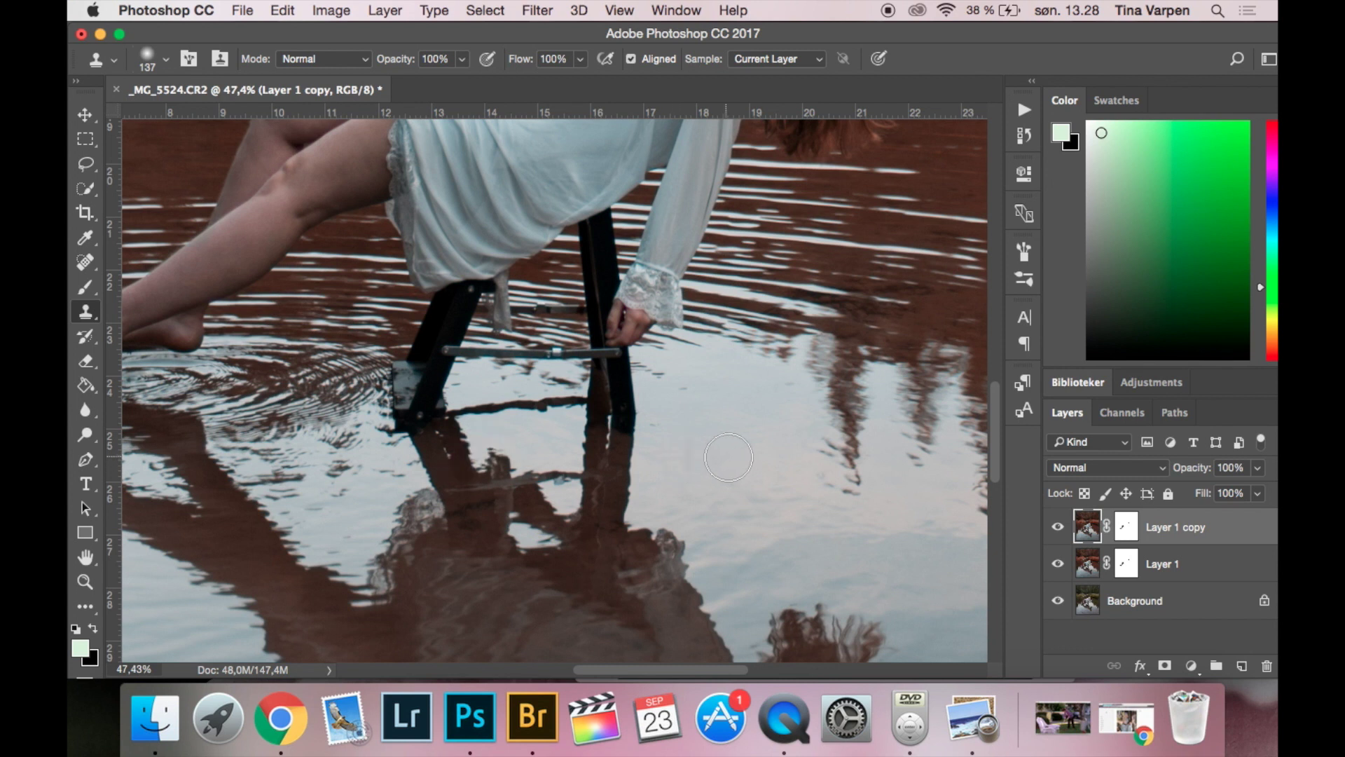
pyautogui.keyDown('alt'); pyautogui.click(709, 458); pyautogui.keyUp('alt')
pyautogui.moveTo(620, 441)
pyautogui.mouseDown()
pyautogui.moveTo(588, 449)
pyautogui.moveTo(645, 432)
pyautogui.moveTo(618, 448)
pyautogui.mouseUp()
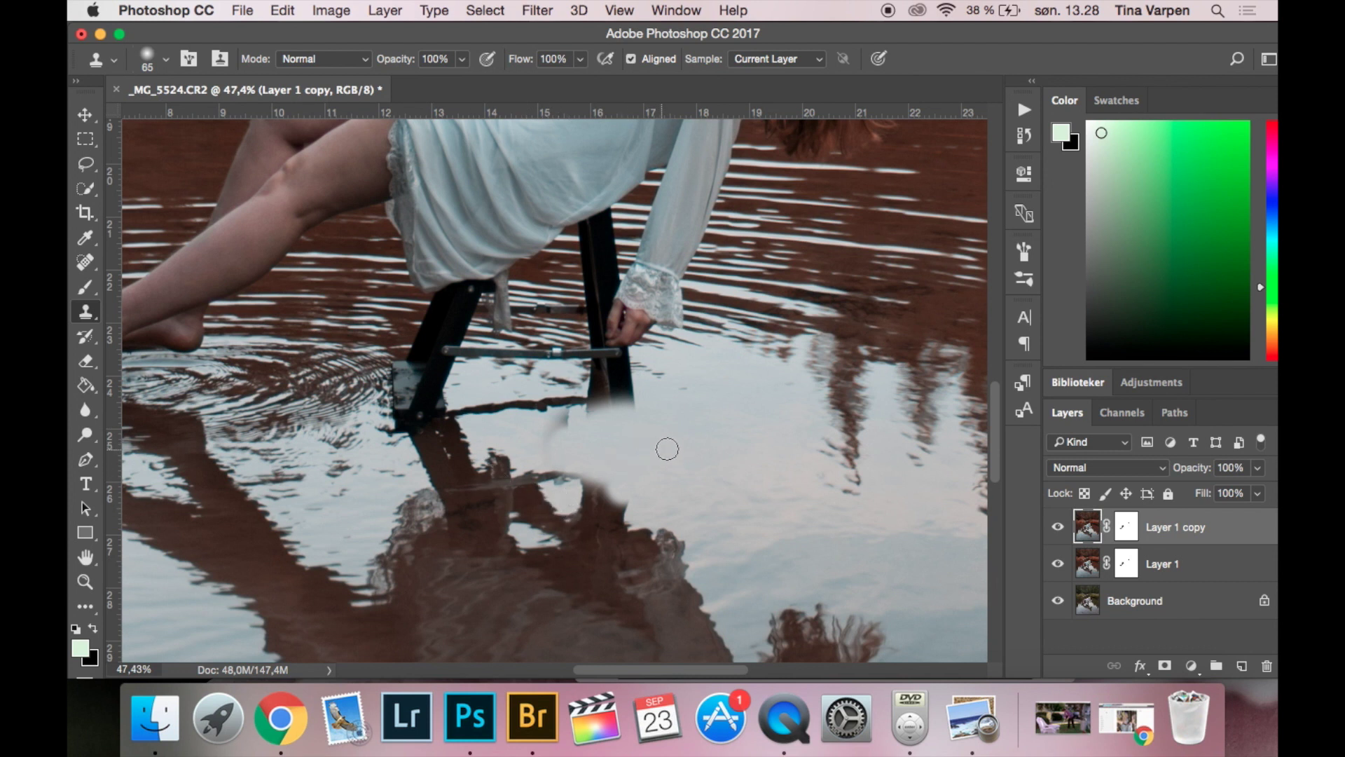
pyautogui.moveTo(667, 449)
pyautogui.mouseDown()
pyautogui.moveTo(492, 410)
pyautogui.moveTo(616, 431)
pyautogui.mouseUp()
# Clone away the remaining stool reflection above the woman's reflected body with a 76 px brush.
pyautogui.rightClick(675, 508)
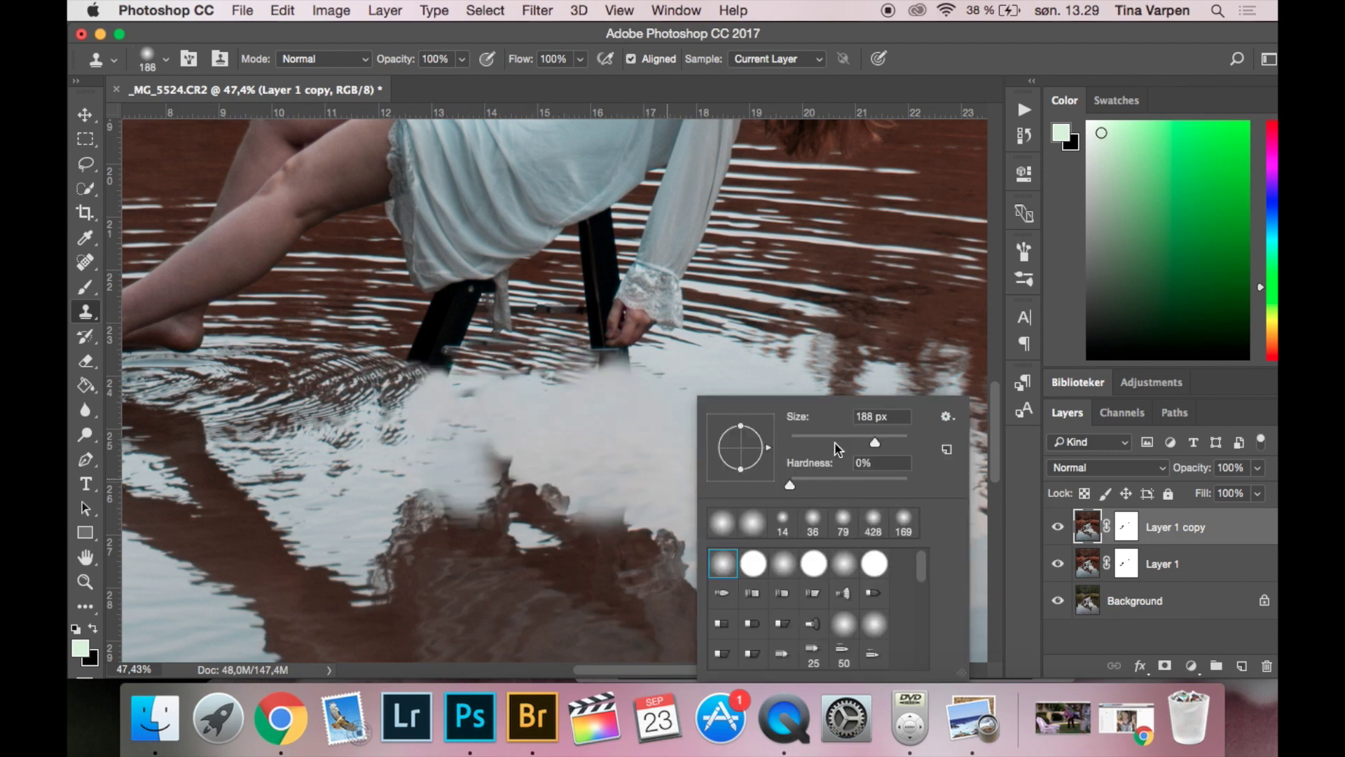
pyautogui.click(837, 444)
pyautogui.click(437, 463)
pyautogui.moveTo(506, 493)
pyautogui.mouseDown()
pyautogui.moveTo(490, 508)
pyautogui.moveTo(450, 503)
pyautogui.moveTo(503, 517)
pyautogui.mouseUp()
pyautogui.moveTo(502, 516)
pyautogui.mouseDown()
pyautogui.moveTo(532, 497)
pyautogui.moveTo(526, 525)
pyautogui.moveTo(588, 557)
pyautogui.moveTo(643, 556)
pyautogui.mouseUp()
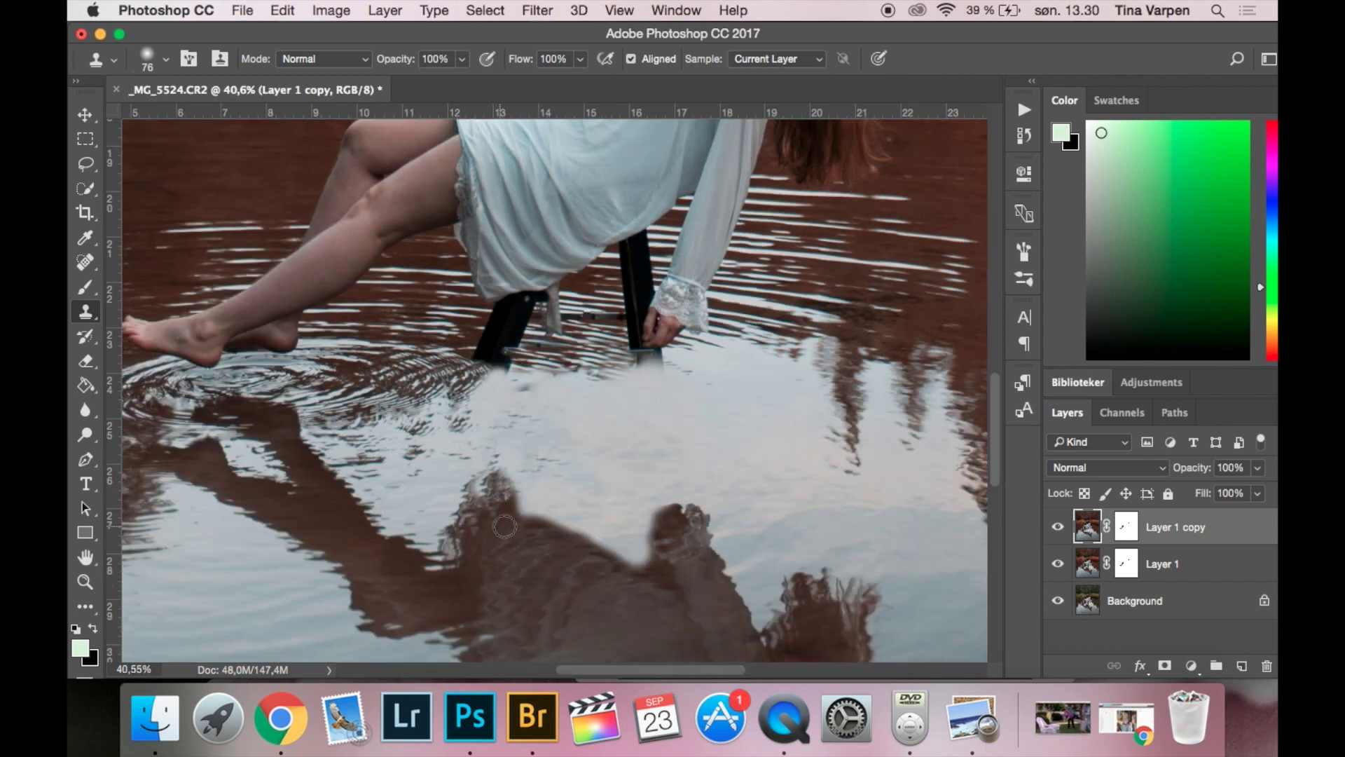
# Refine the edge of the reflected dress beside the reflected arm with a 30 px Clone Stamp brush.
pyautogui.keyDown('alt'); pyautogui.click(489, 503); pyautogui.keyUp('alt')
pyautogui.scroll(-3, 602, 547)
pyautogui.scroll(3, 601, 516)
pyautogui.rightClick(616, 525)
pyautogui.write('30')
pyautogui.press('Return')
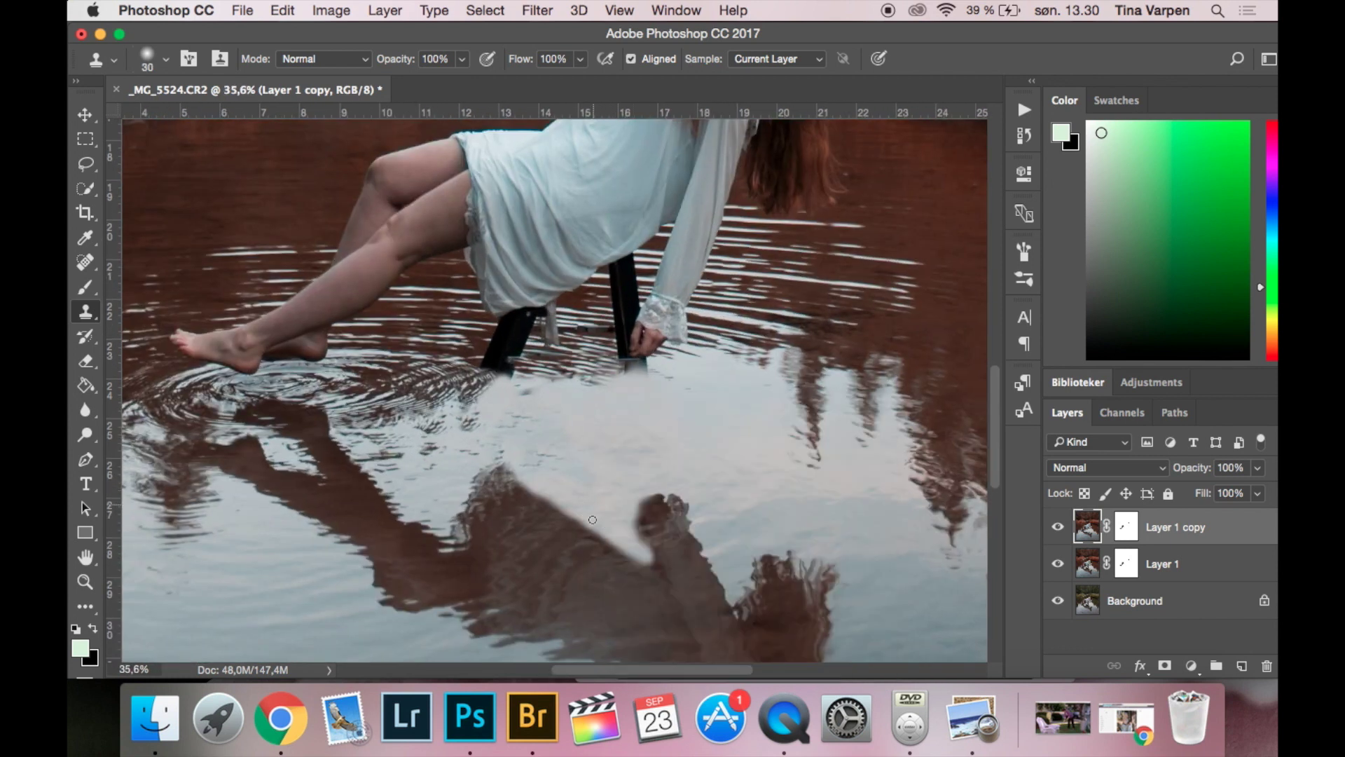
pyautogui.scroll(3, 651, 541)
pyautogui.moveTo(618, 496)
pyautogui.mouseDown()
pyautogui.moveTo(655, 588)
pyautogui.moveTo(645, 560)
pyautogui.mouseUp()
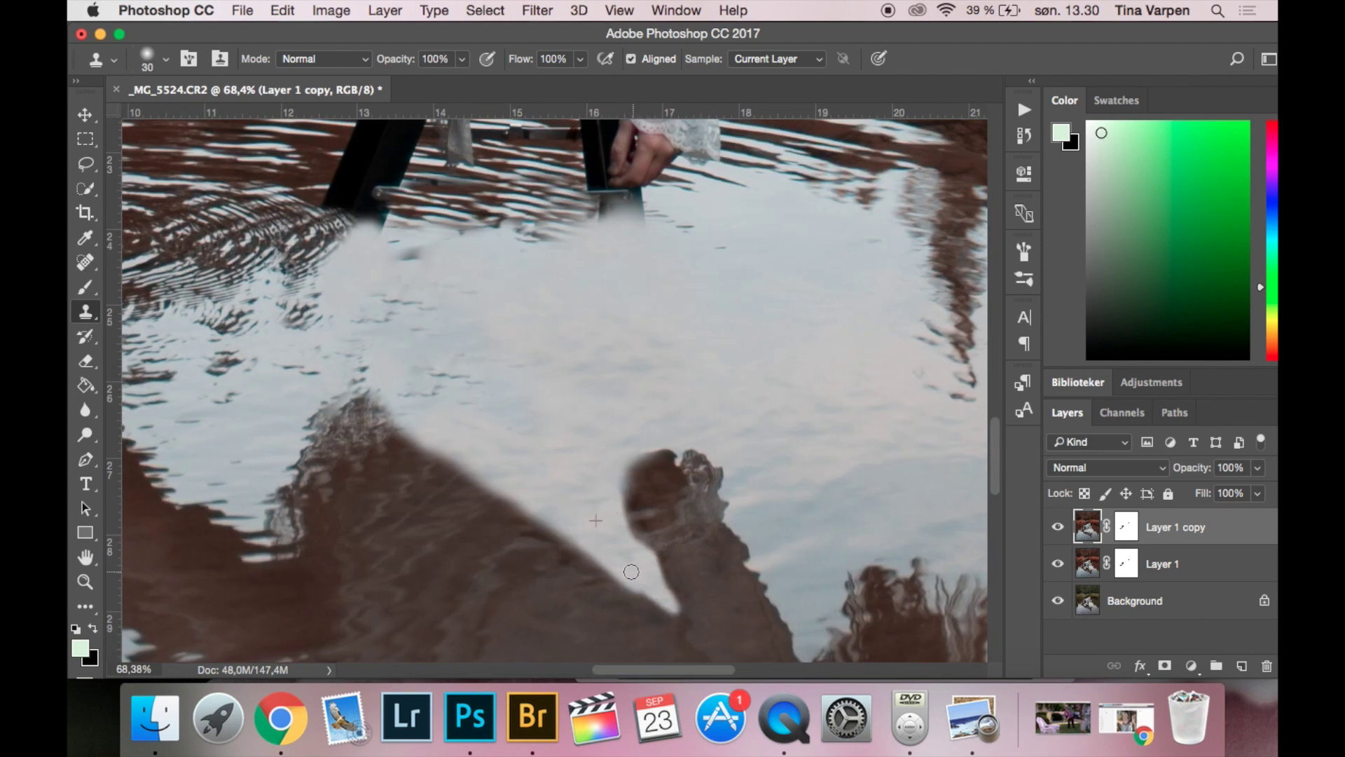
pyautogui.scroll(-3, 646, 560)
pyautogui.scroll(3, 645, 556)
pyautogui.scroll(-3, 645, 556)
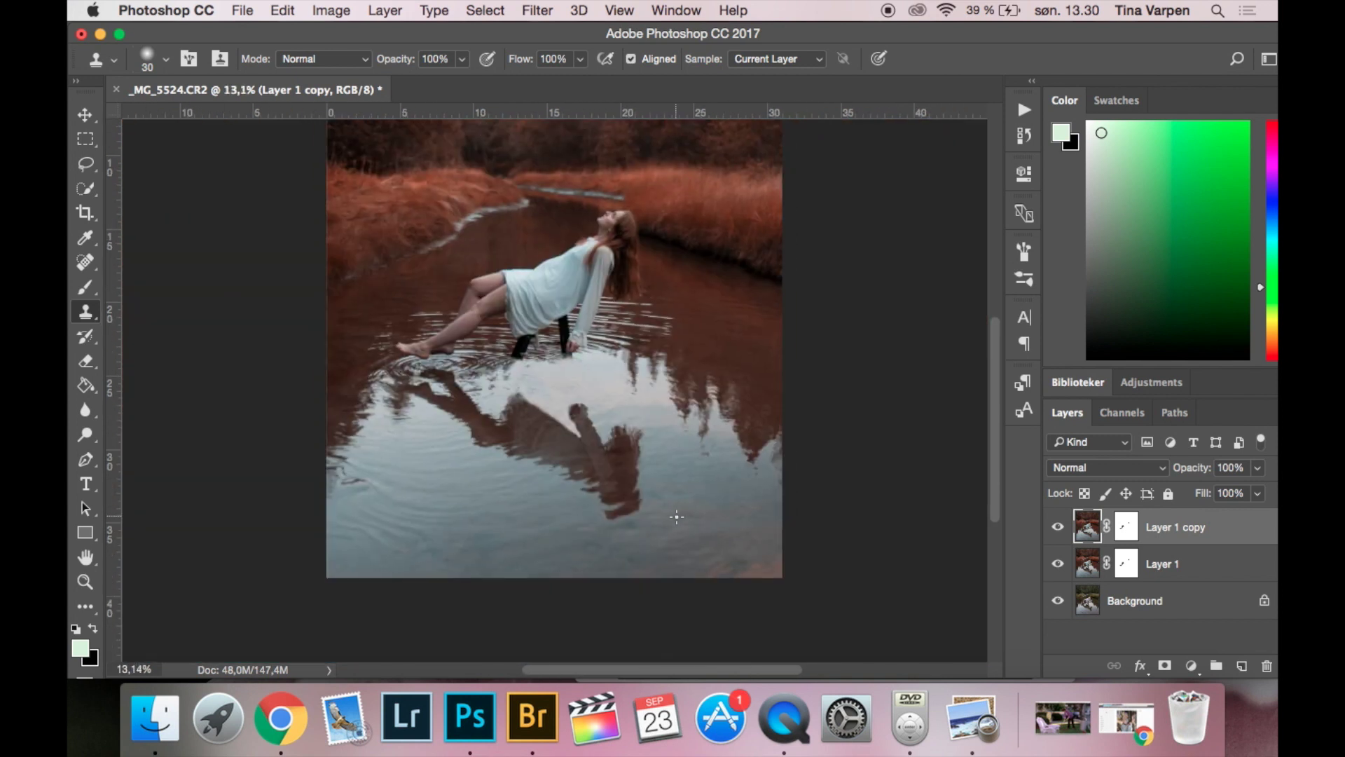
# Clone rippled water over the lower end of the left stool leg with a 156 px brush.
pyautogui.scroll(3, 509, 486)
pyautogui.scroll(2, 560, 490)
pyautogui.rightClick(396, 397)
pyautogui.write('156')
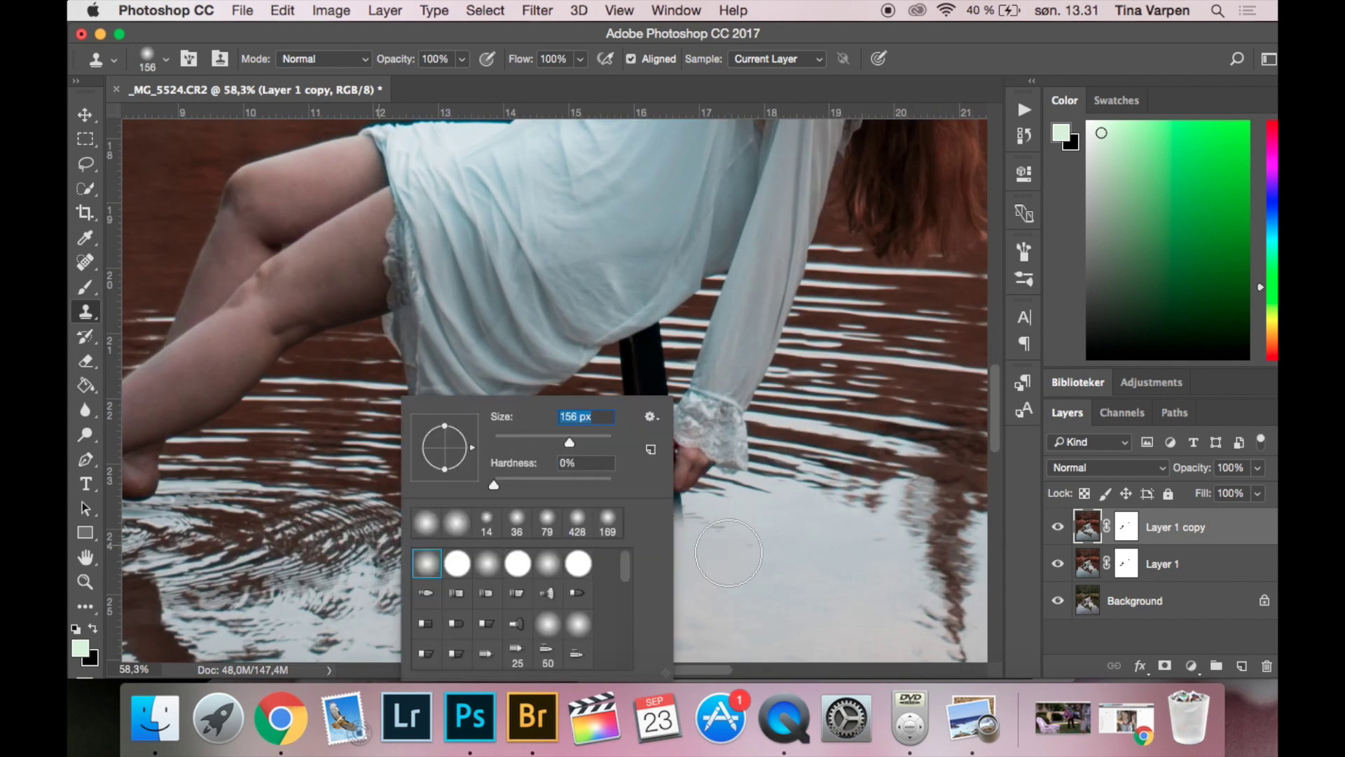
pyautogui.press('Return')
pyautogui.moveTo(451, 495)
pyautogui.mouseDown()
pyautogui.moveTo(421, 509)
pyautogui.moveTo(353, 462)
pyautogui.moveTo(455, 508)
pyautogui.mouseUp()
pyautogui.keyDown('alt'); pyautogui.click(414, 500); pyautogui.keyUp('alt')
# Clone ripples over the rest of the left stool leg and the hanging fabric under the dress with a 68 px brush.
pyautogui.rightClick(581, 433)
pyautogui.write('68')
pyautogui.press('Return')
pyautogui.press('Return')
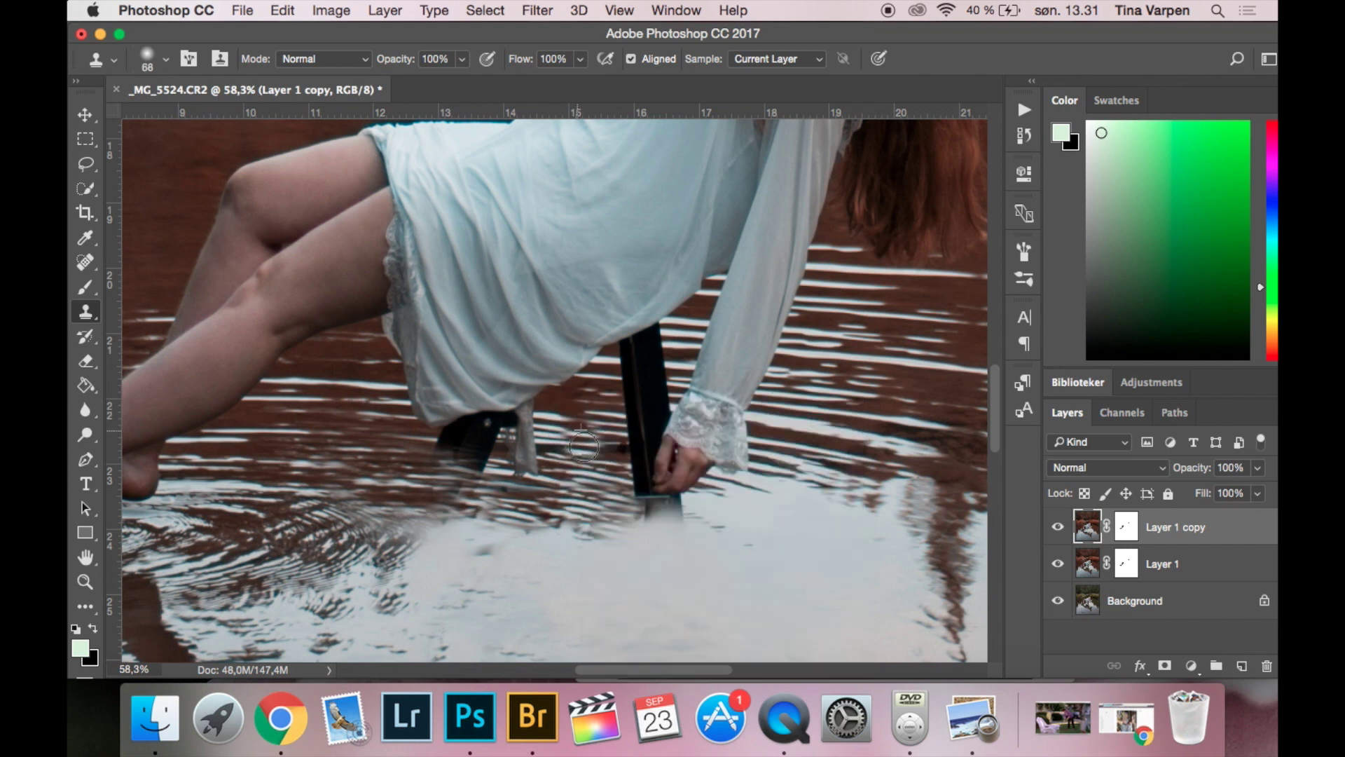
pyautogui.keyDown('alt'); pyautogui.click(590, 518); pyautogui.keyUp('alt')
pyautogui.moveTo(589, 462); pyautogui.dragTo(557, 458)
pyautogui.keyDown('alt'); pyautogui.click(380, 456); pyautogui.keyUp('alt')
pyautogui.moveTo(431, 456)
pyautogui.mouseDown()
pyautogui.moveTo(444, 489)
pyautogui.moveTo(463, 455)
pyautogui.moveTo(444, 448)
pyautogui.moveTo(480, 435)
pyautogui.moveTo(471, 459)
pyautogui.moveTo(507, 440)
pyautogui.moveTo(455, 455)
pyautogui.moveTo(522, 426)
pyautogui.moveTo(521, 463)
pyautogui.moveTo(608, 426)
pyautogui.moveTo(559, 441)
pyautogui.moveTo(596, 484)
pyautogui.mouseUp()
pyautogui.moveTo(540, 440); pyautogui.dragTo(574, 476)
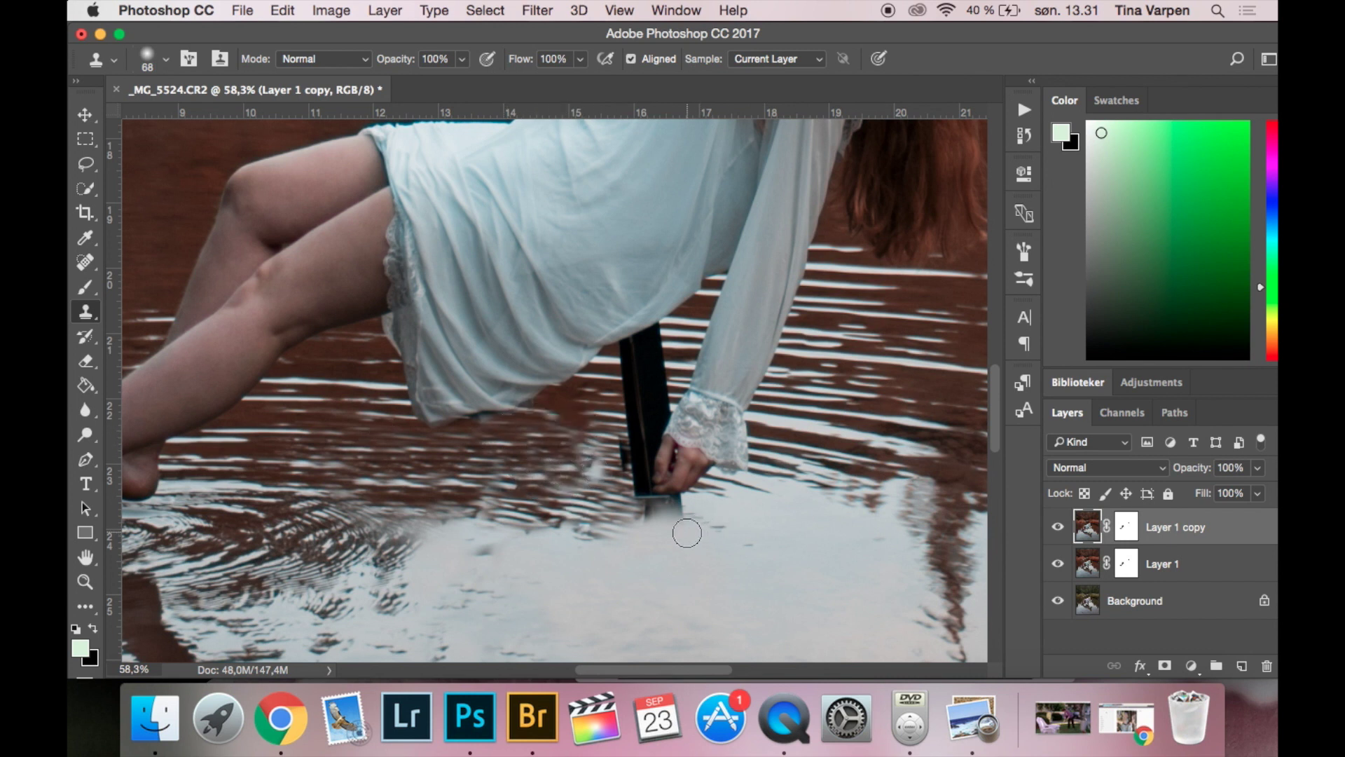
# Clone away the right stool leg between the dress and the hand with a 39 px brush, then enlarge the brush to 60 px.
pyautogui.scroll(-5, 687, 531)
pyautogui.scroll(5, 671, 537)
pyautogui.moveTo(616, 406)
pyautogui.mouseDown()
pyautogui.moveTo(624, 368)
pyautogui.moveTo(655, 347)
pyautogui.moveTo(664, 408)
pyautogui.moveTo(625, 471)
pyautogui.mouseUp()
pyautogui.rightClick(625, 459)
pyautogui.moveTo(758, 442); pyautogui.dragTo(749, 442)
pyautogui.scroll(4, 569, 399)
pyautogui.moveTo(685, 546); pyautogui.dragTo(609, 396)
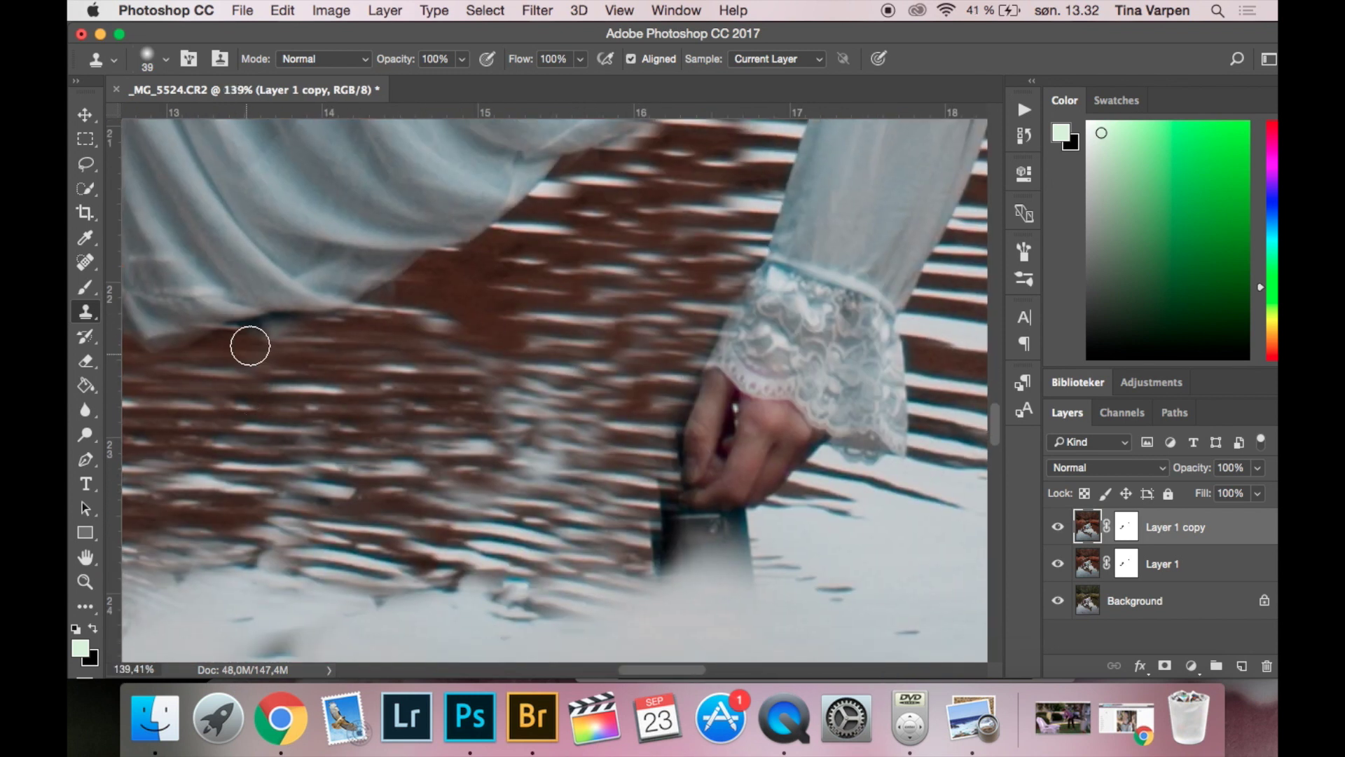
pyautogui.moveTo(697, 335)
pyautogui.mouseDown()
pyautogui.moveTo(659, 483)
pyautogui.moveTo(708, 581)
pyautogui.moveTo(735, 546)
pyautogui.moveTo(769, 626)
pyautogui.moveTo(759, 535)
pyautogui.moveTo(609, 574)
pyautogui.mouseUp()
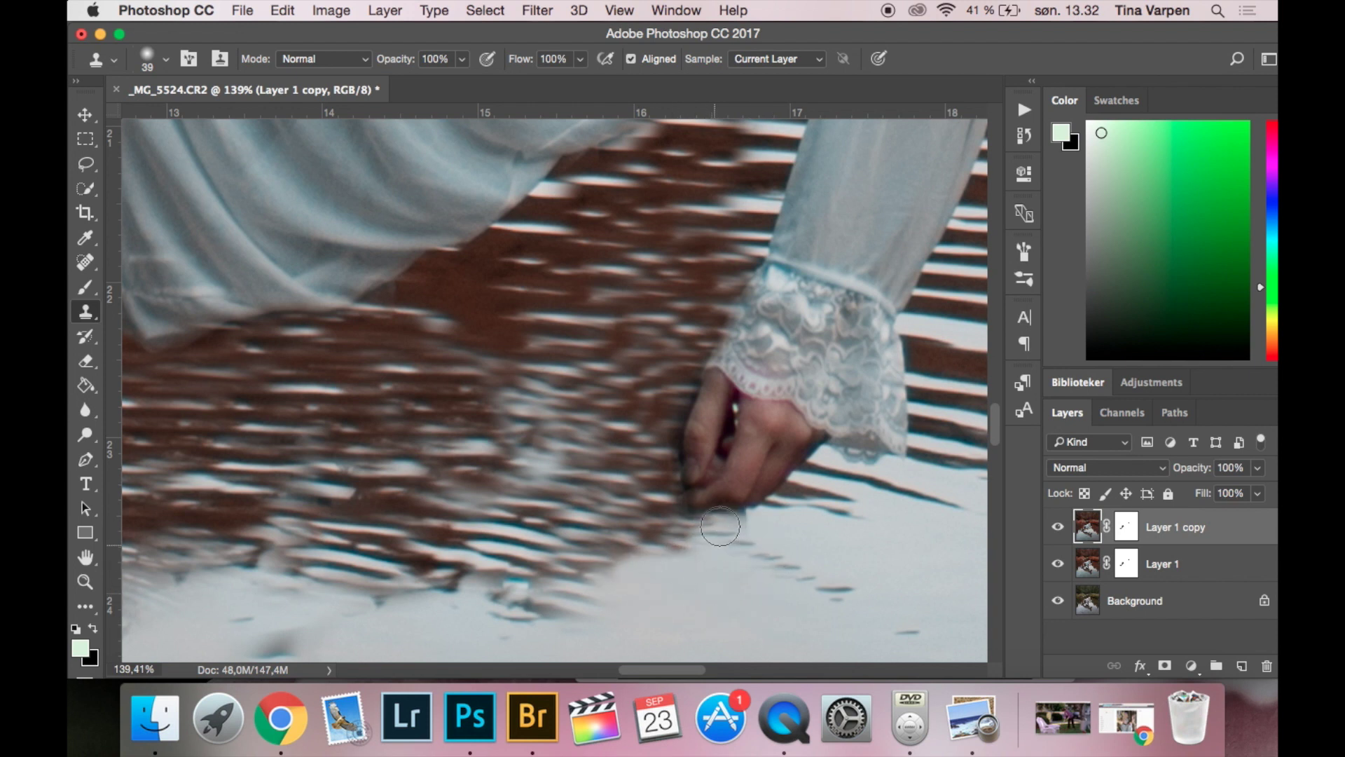
pyautogui.rightClick(588, 443)
pyautogui.moveTo(688, 444); pyautogui.dragTo(694, 445)
# Compare the image with and without the stool by hiding and showing the top layer.
pyautogui.scroll(-8, 625, 518)
pyautogui.scroll(-2, 626, 519)
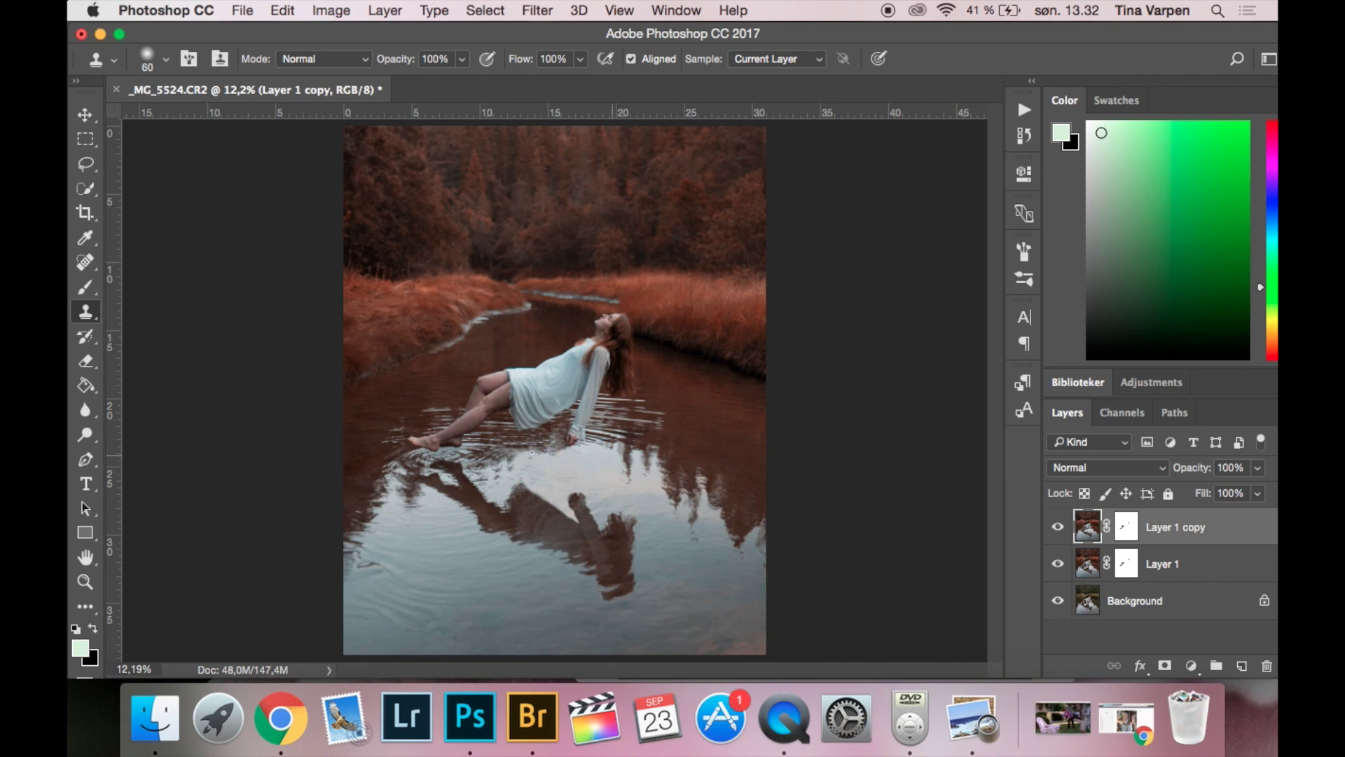
pyautogui.scroll(5, 588, 467)
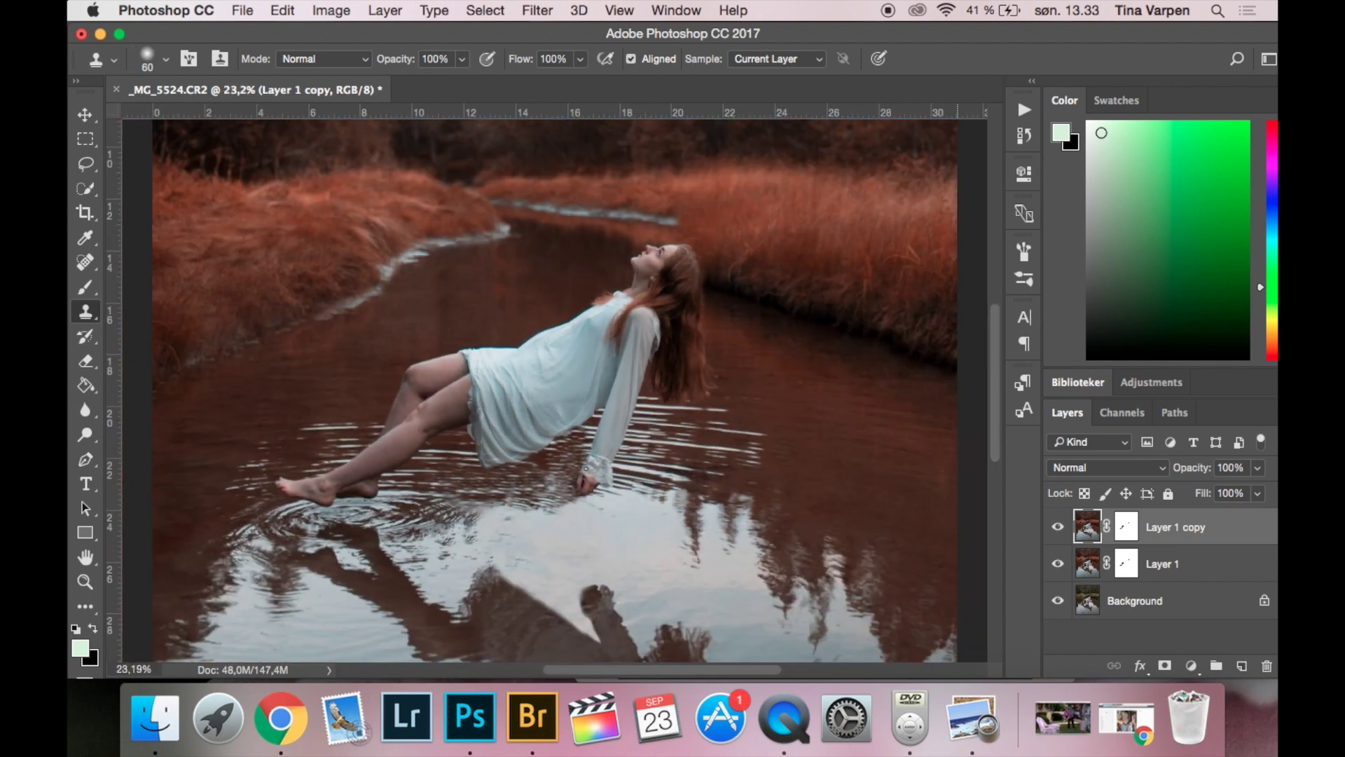
pyautogui.scroll(-3, 586, 468)
pyautogui.click(1046, 526)
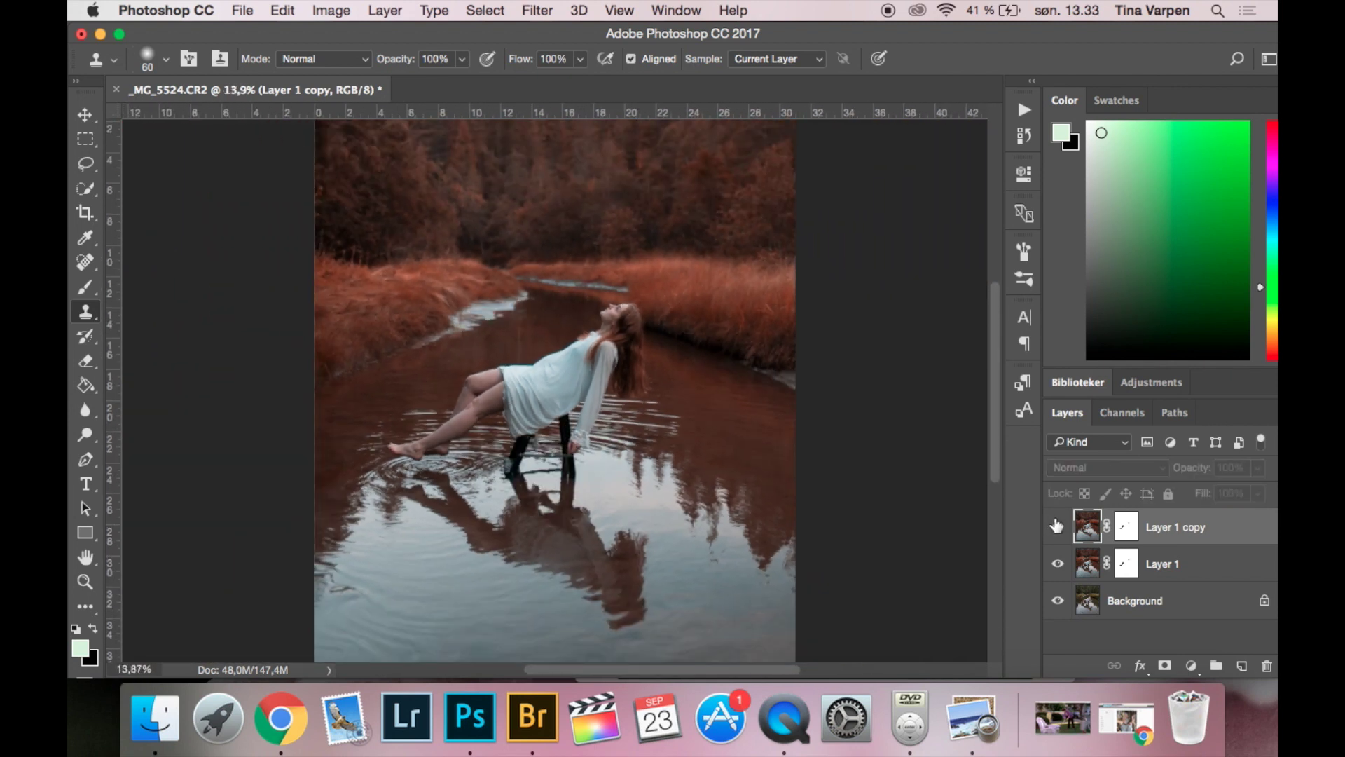
pyautogui.click(1056, 526)
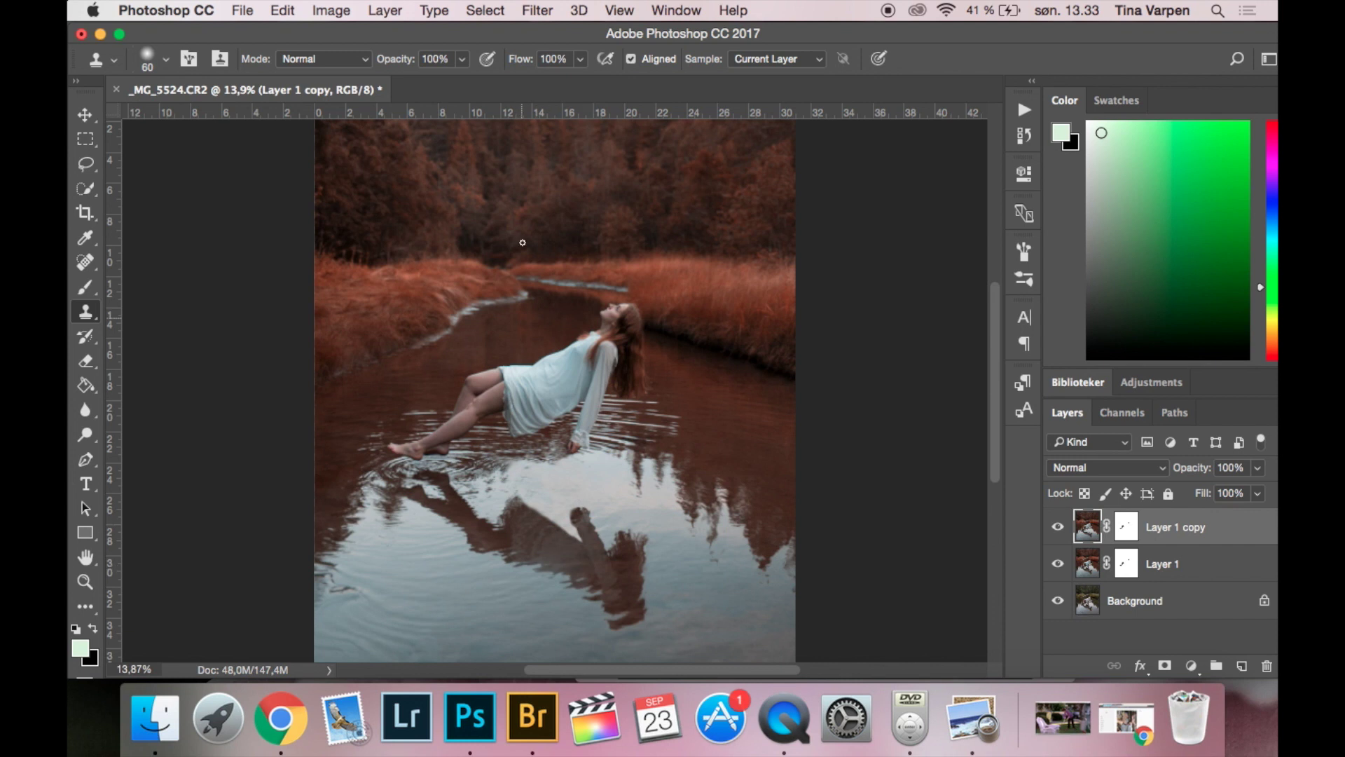
# Duplicate the cloned layer together with its mask.
pyautogui.click(546, 9)
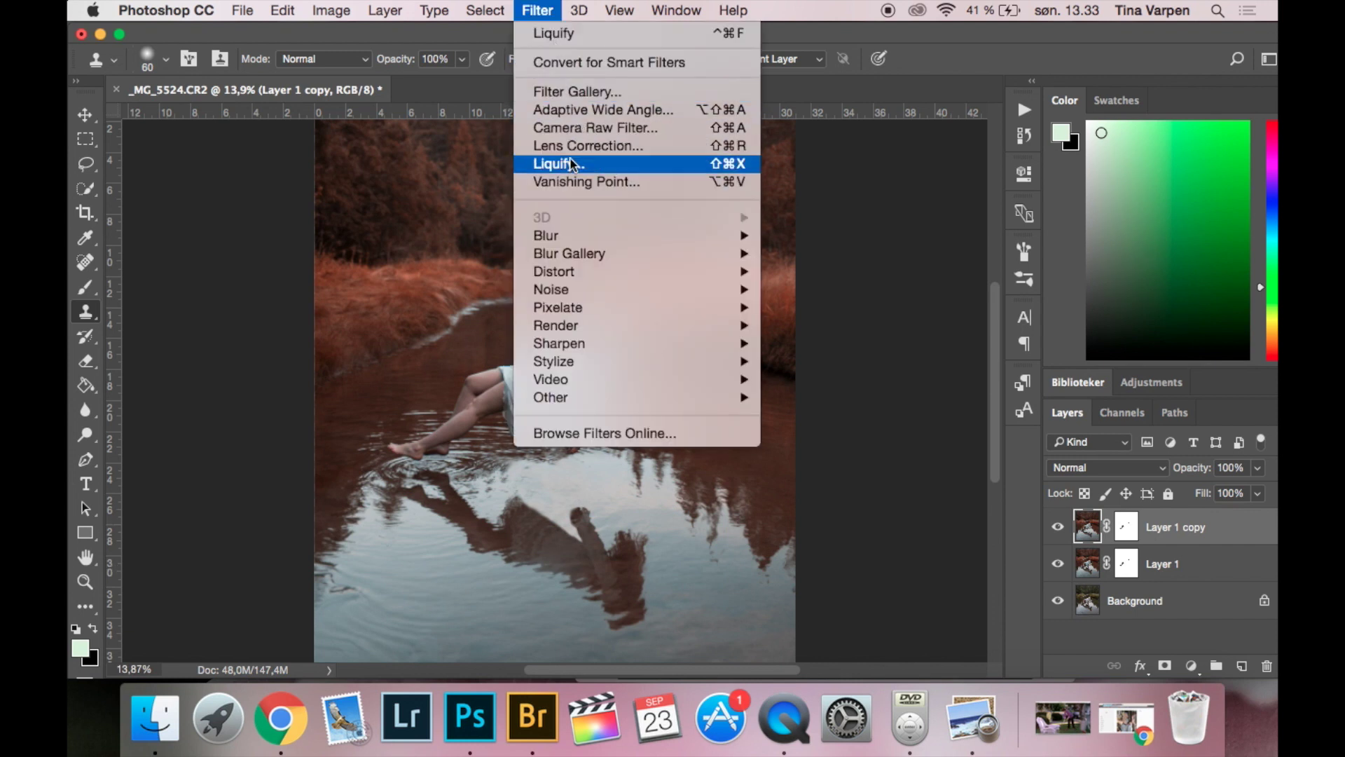
pyautogui.click(1208, 540)
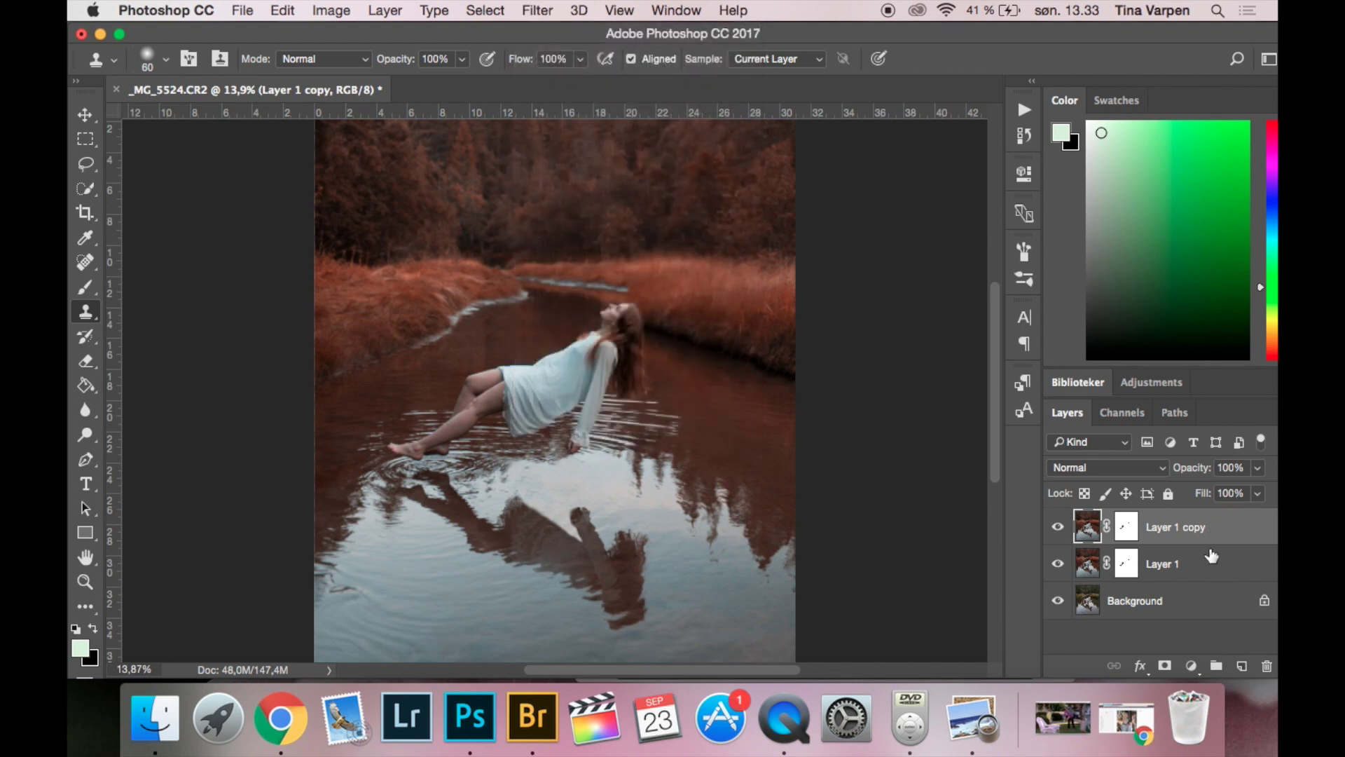
pyautogui.press('super+j')
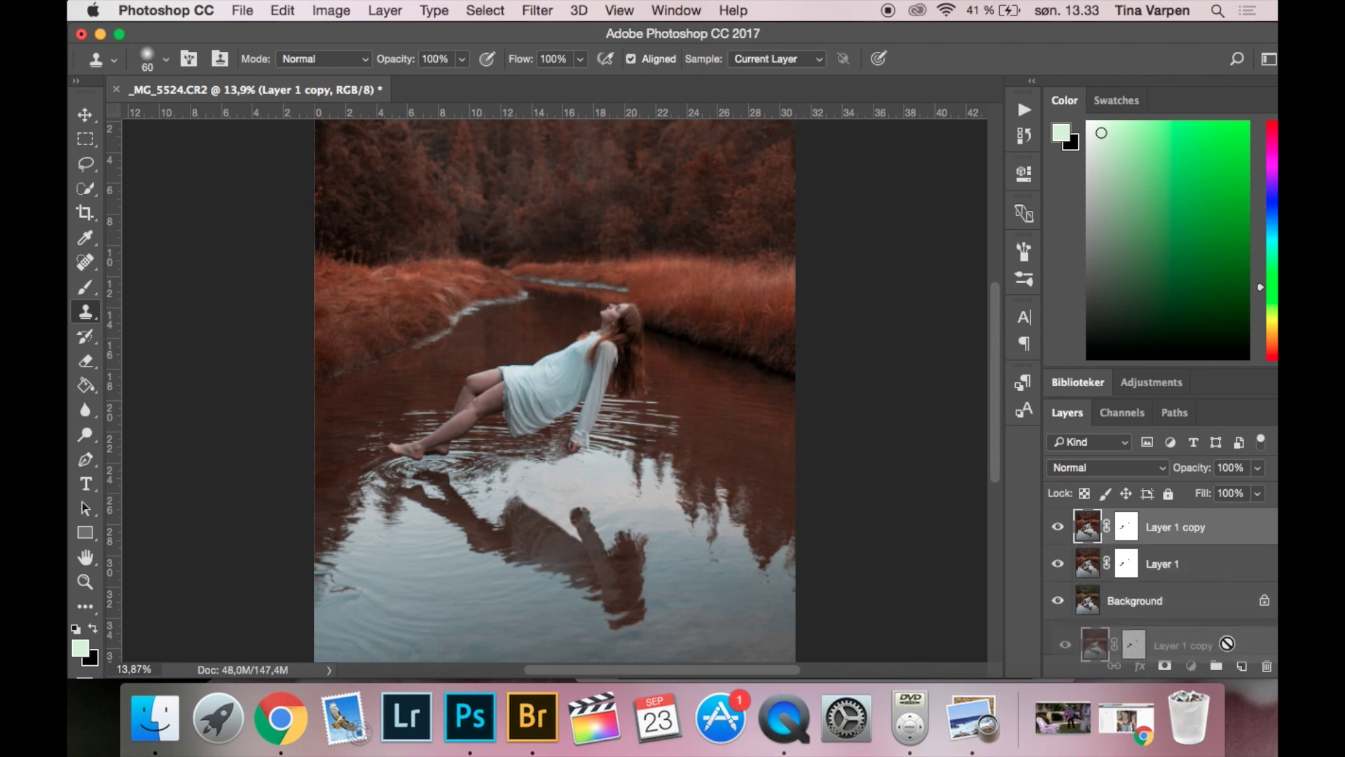
# Reshape the edge of the woman's reflected body in Liquify with a size 406 Forward Warp brush.
pyautogui.click(537, 11)
pyautogui.click(556, 160)
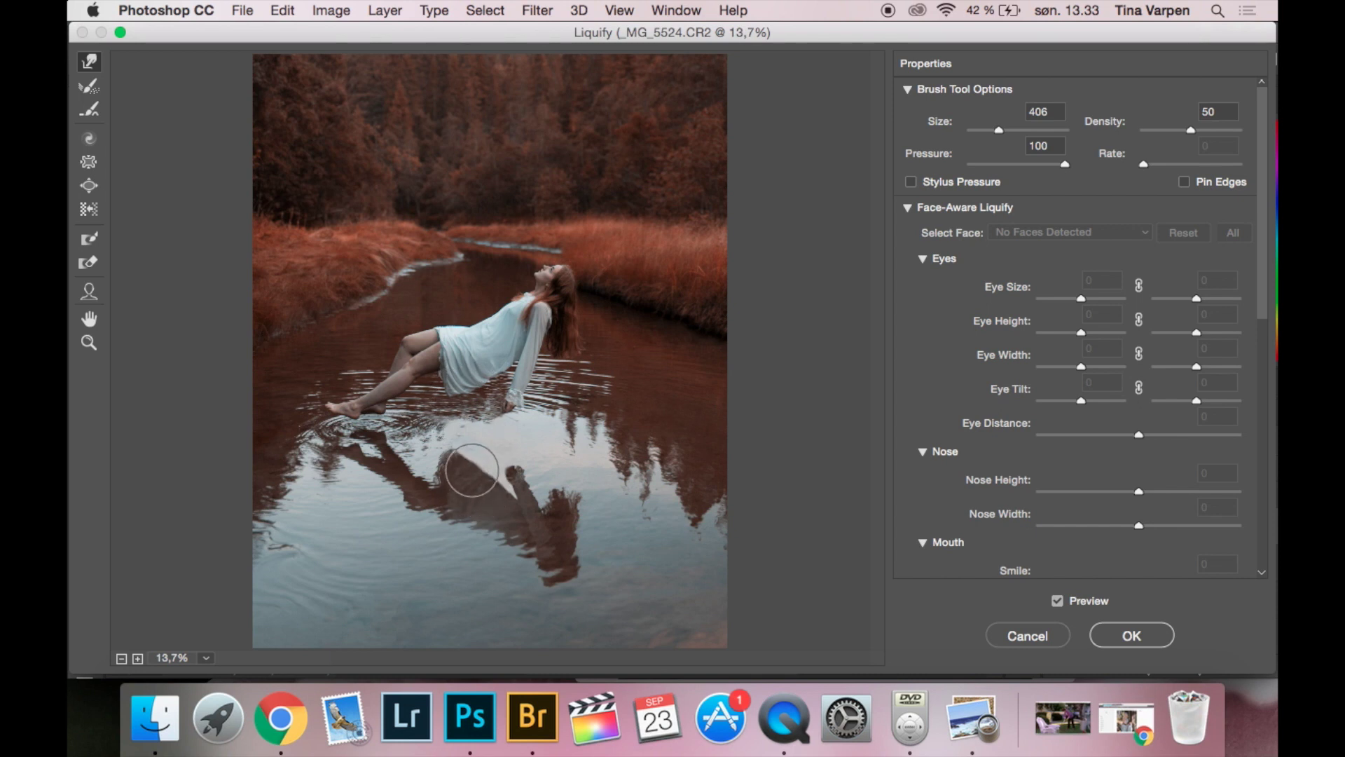
pyautogui.moveTo(483, 484); pyautogui.dragTo(481, 474)
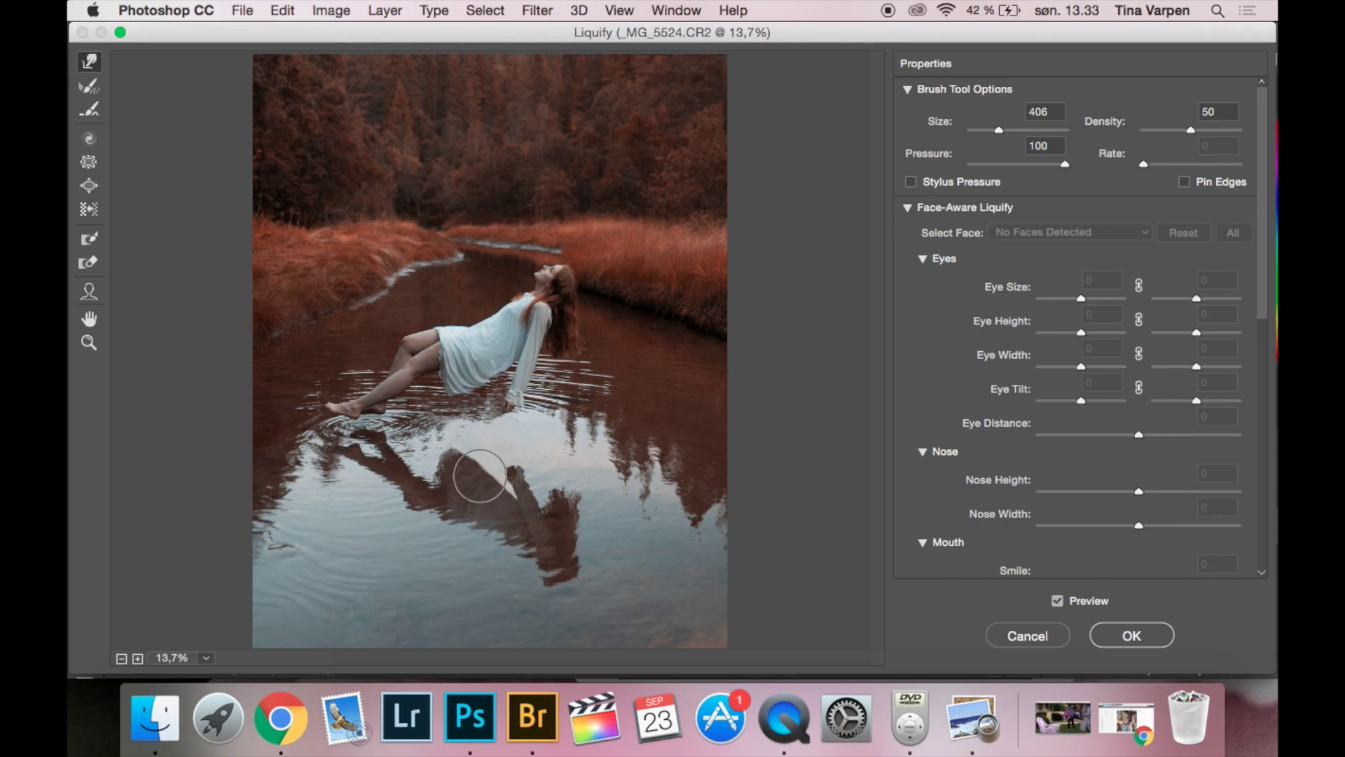
pyautogui.press('Return')
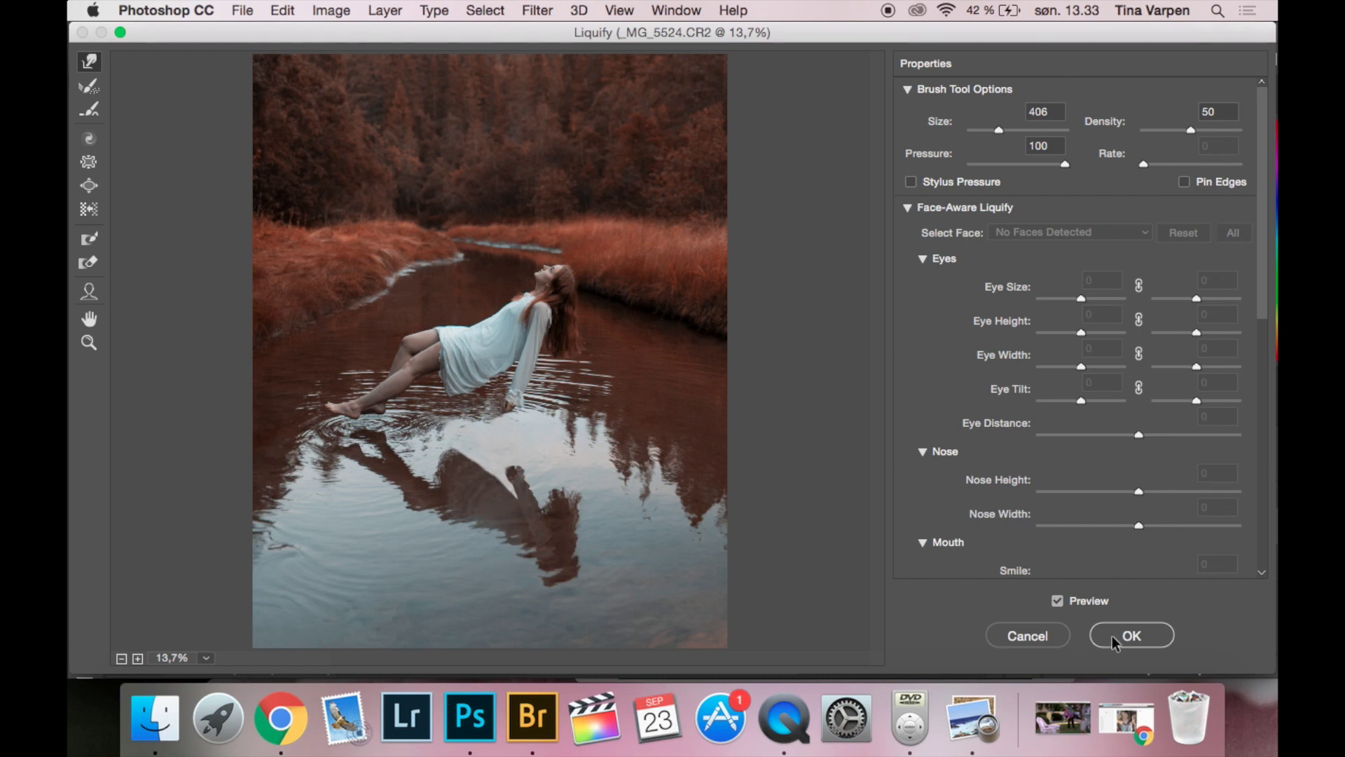
# Clone tree reflections into the bright water beside the woman's hand with a soft 444 px brush.
pyautogui.scroll(2, 712, 442)
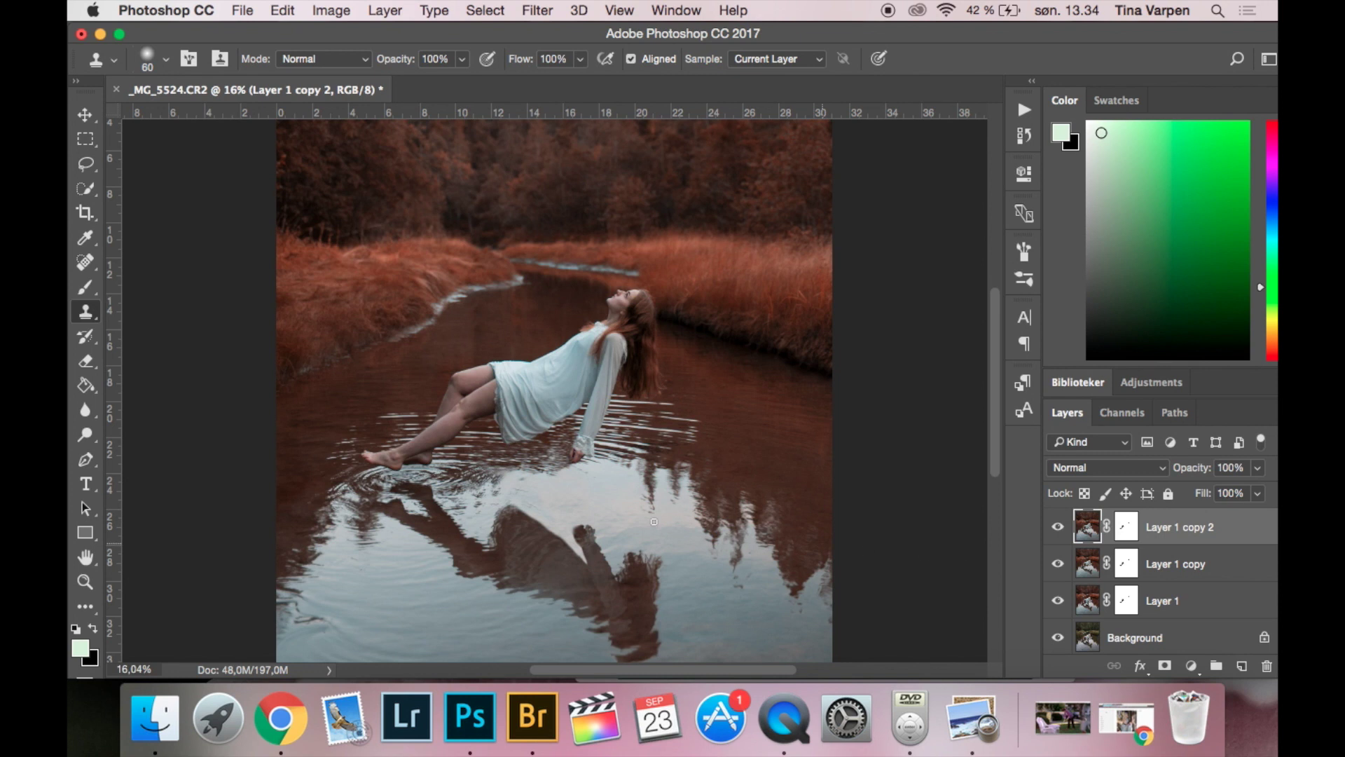
pyautogui.click(86, 265)
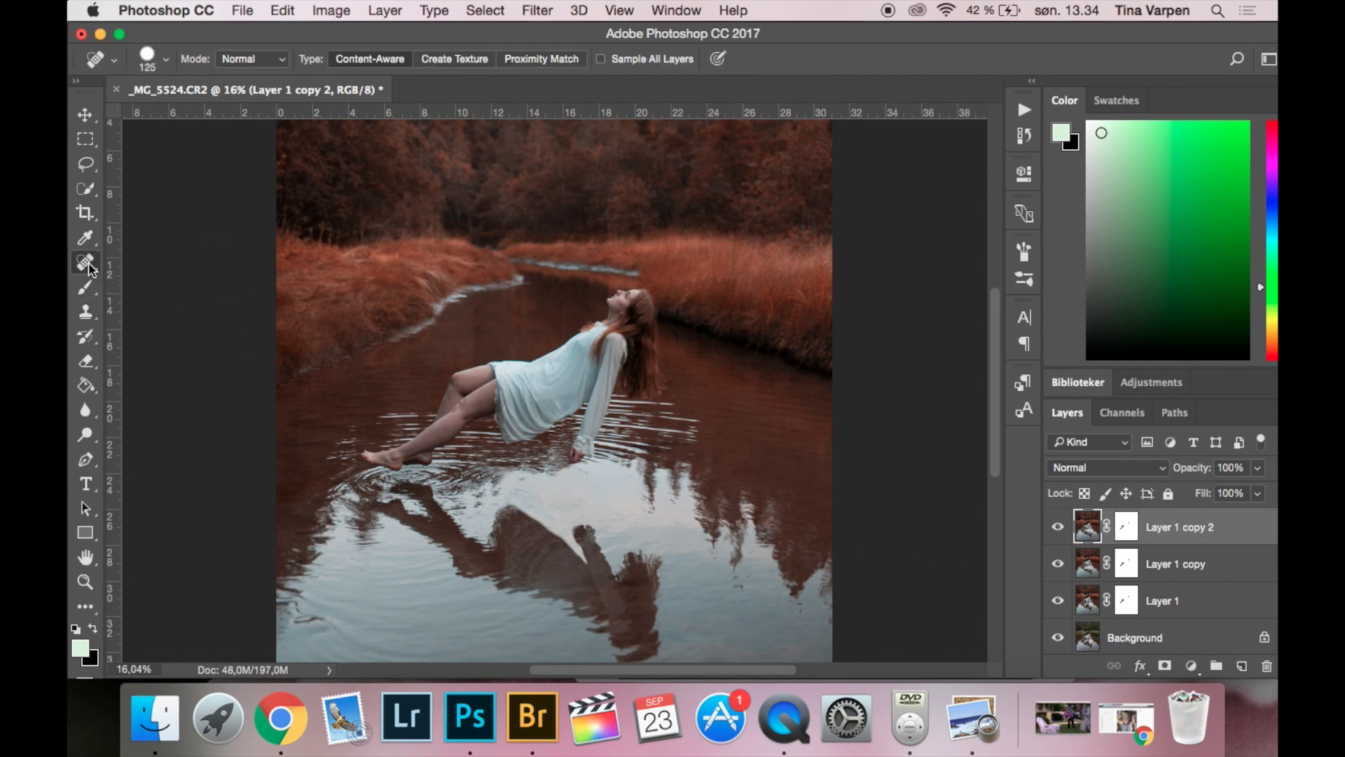
pyautogui.click(86, 311)
pyautogui.rightClick(655, 400)
pyautogui.moveTo(803, 440); pyautogui.dragTo(846, 441)
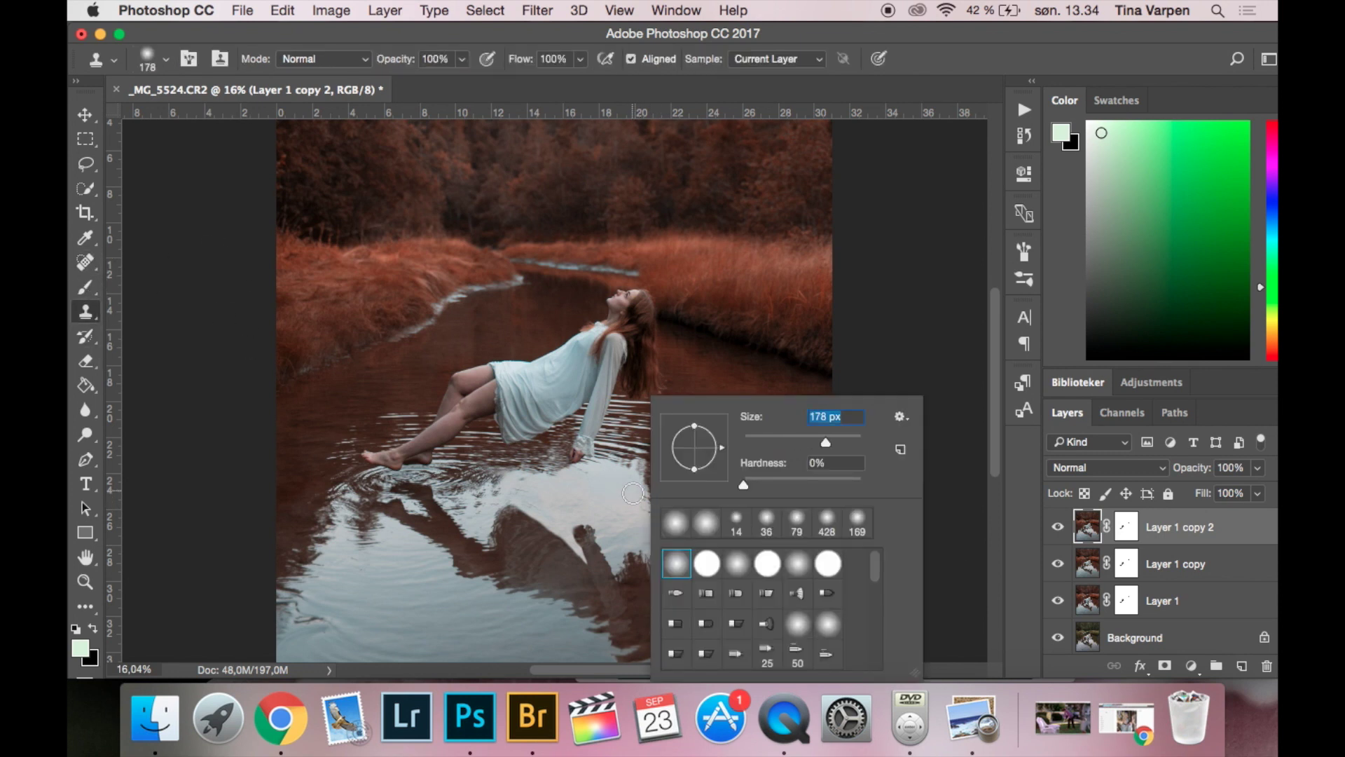
pyautogui.click(622, 499)
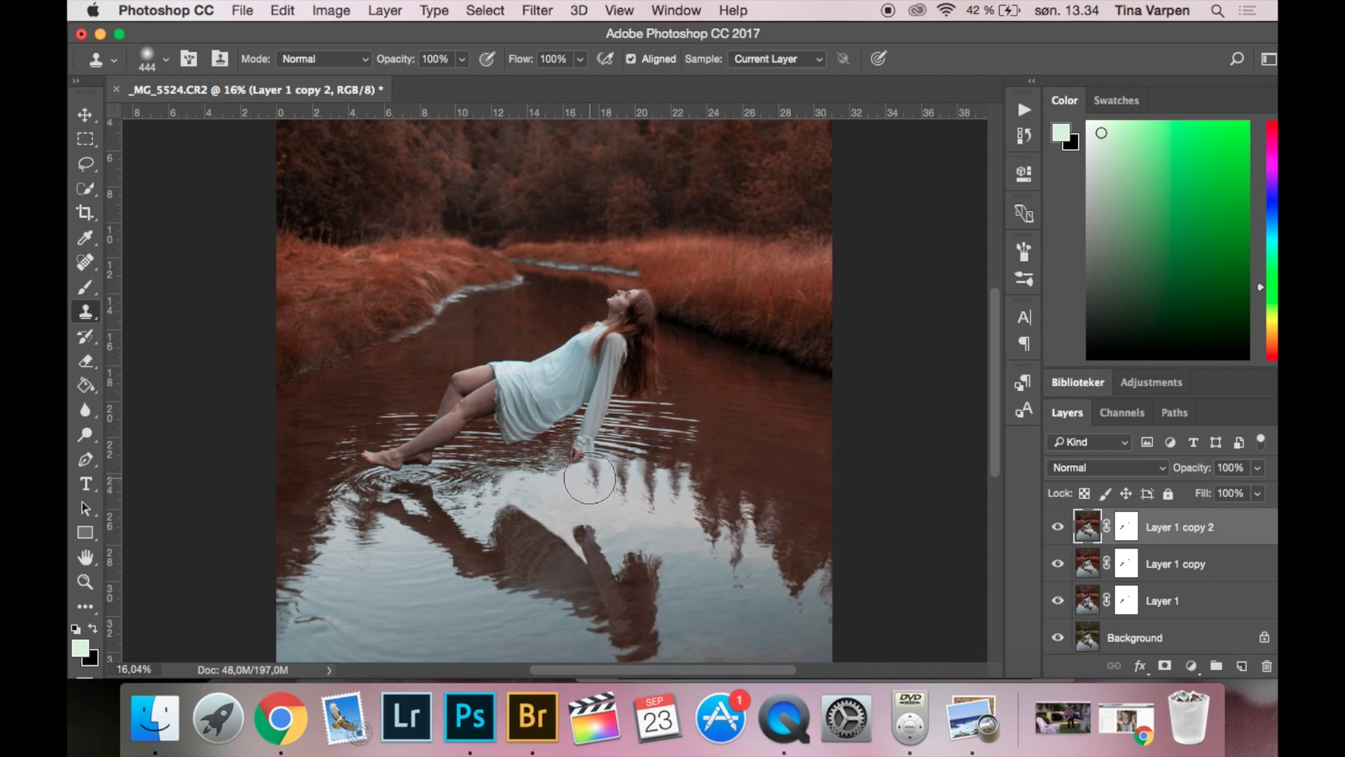
pyautogui.press('super+0')
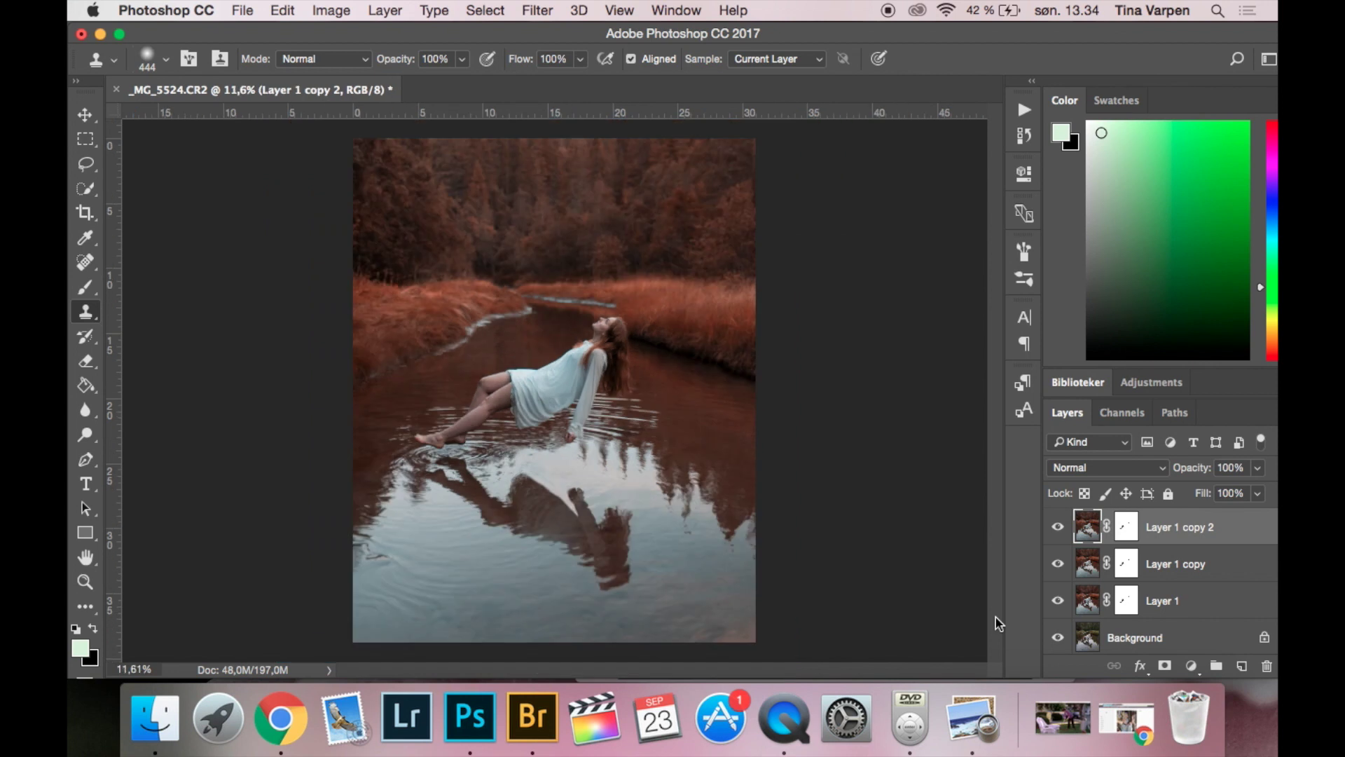